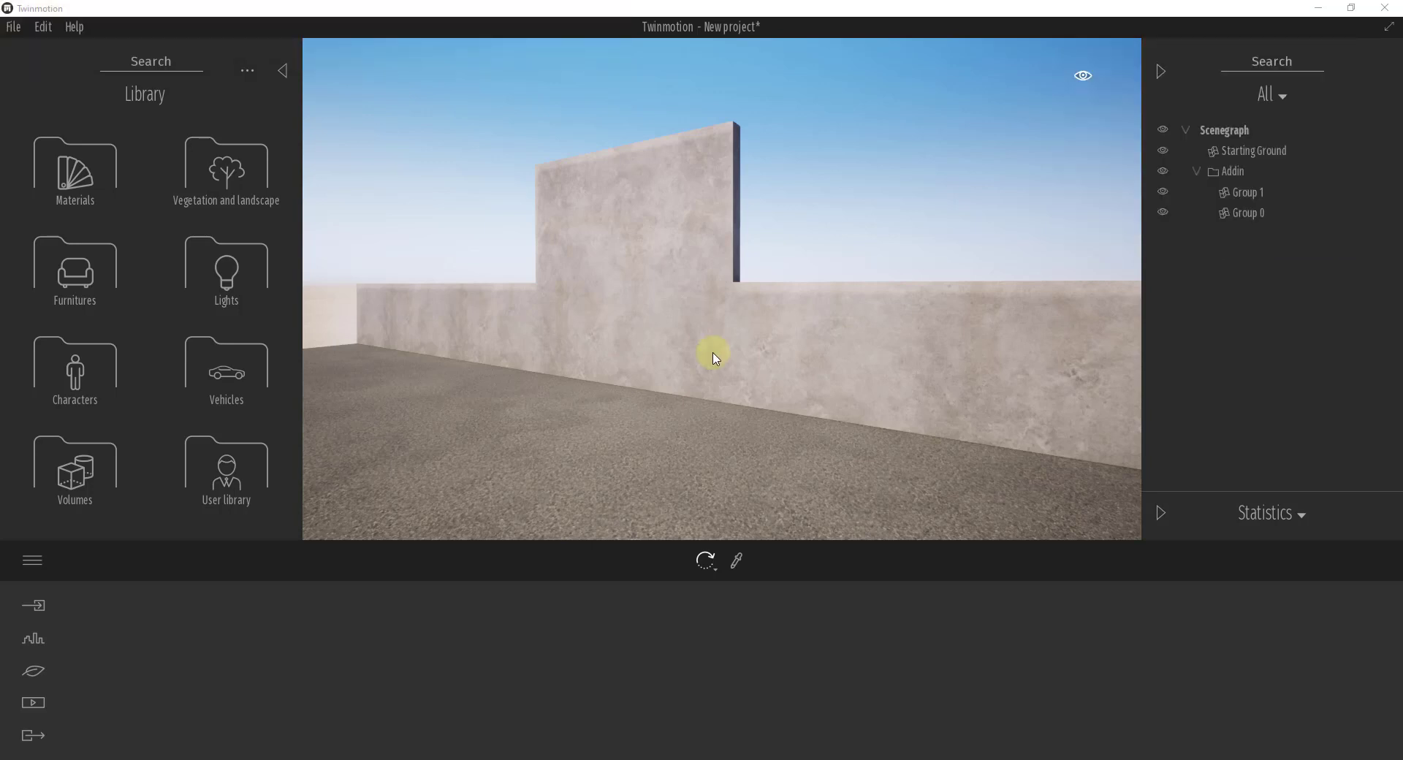
right_drag(697, 339, 683, 332)
scroll(685, 335, down, 1)
key(a)
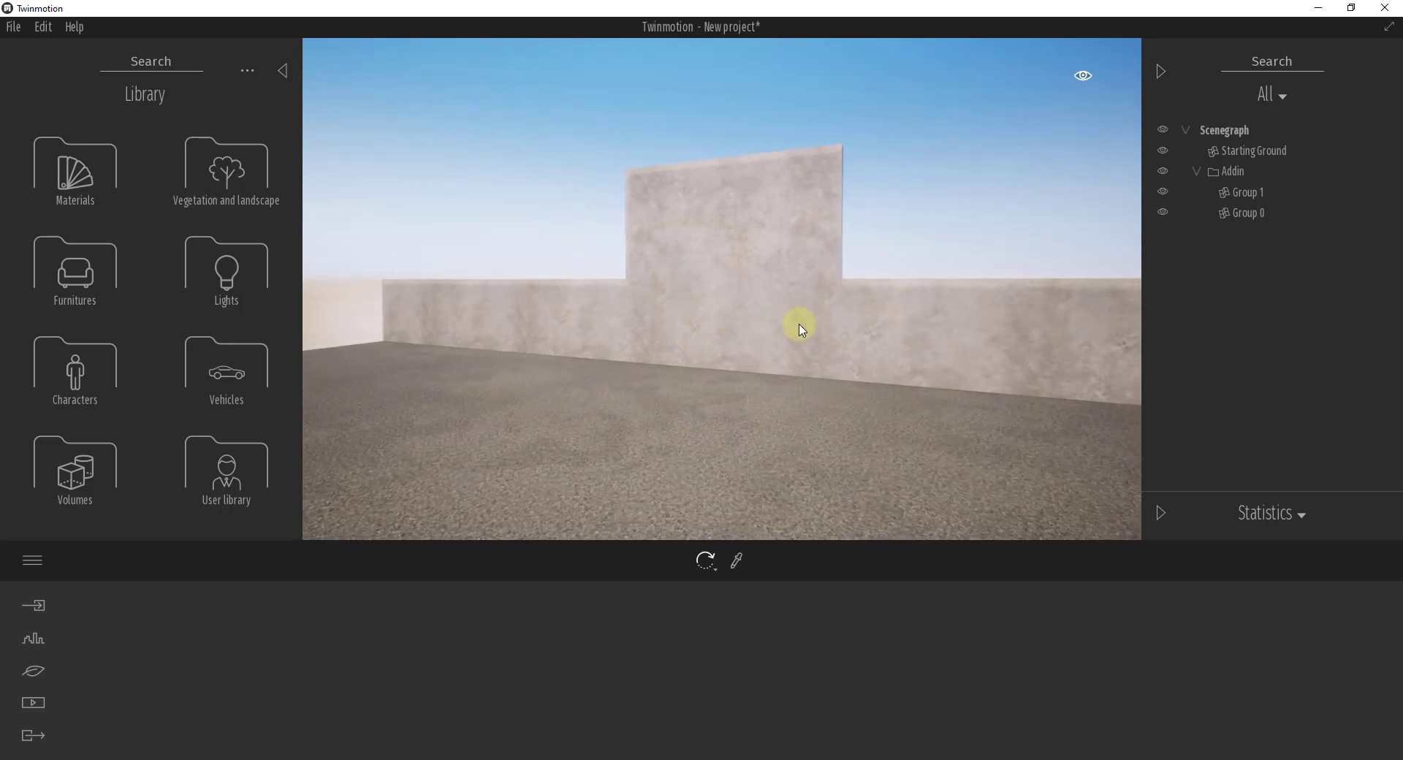
mouse_move(799, 325)
right_down()
mouse_move(785, 326)
mouse_move(799, 323)
right_up()
key(w)
key(d)
drag(799, 323, 799, 324)
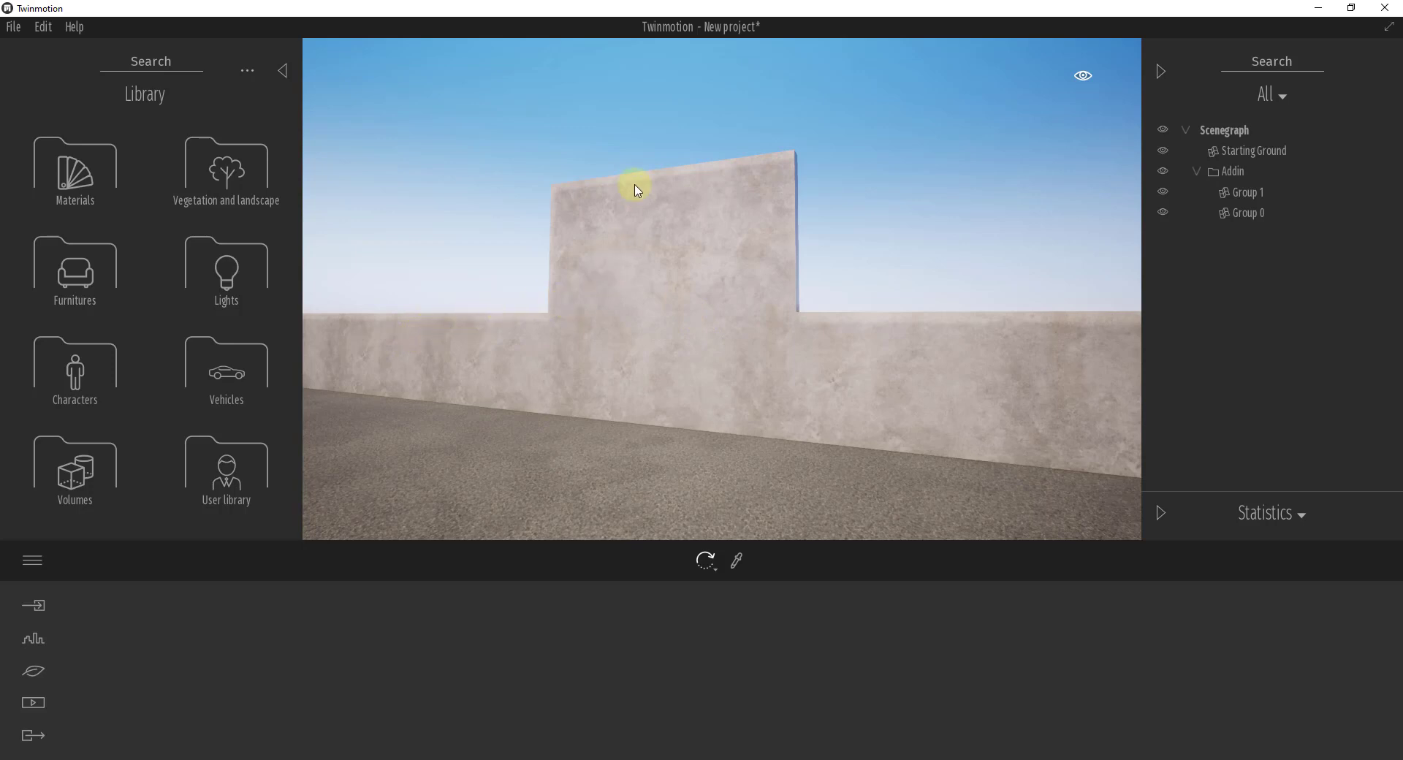
Open the Decals category in the Furnitures library and browse through the available decals.
click(89, 281)
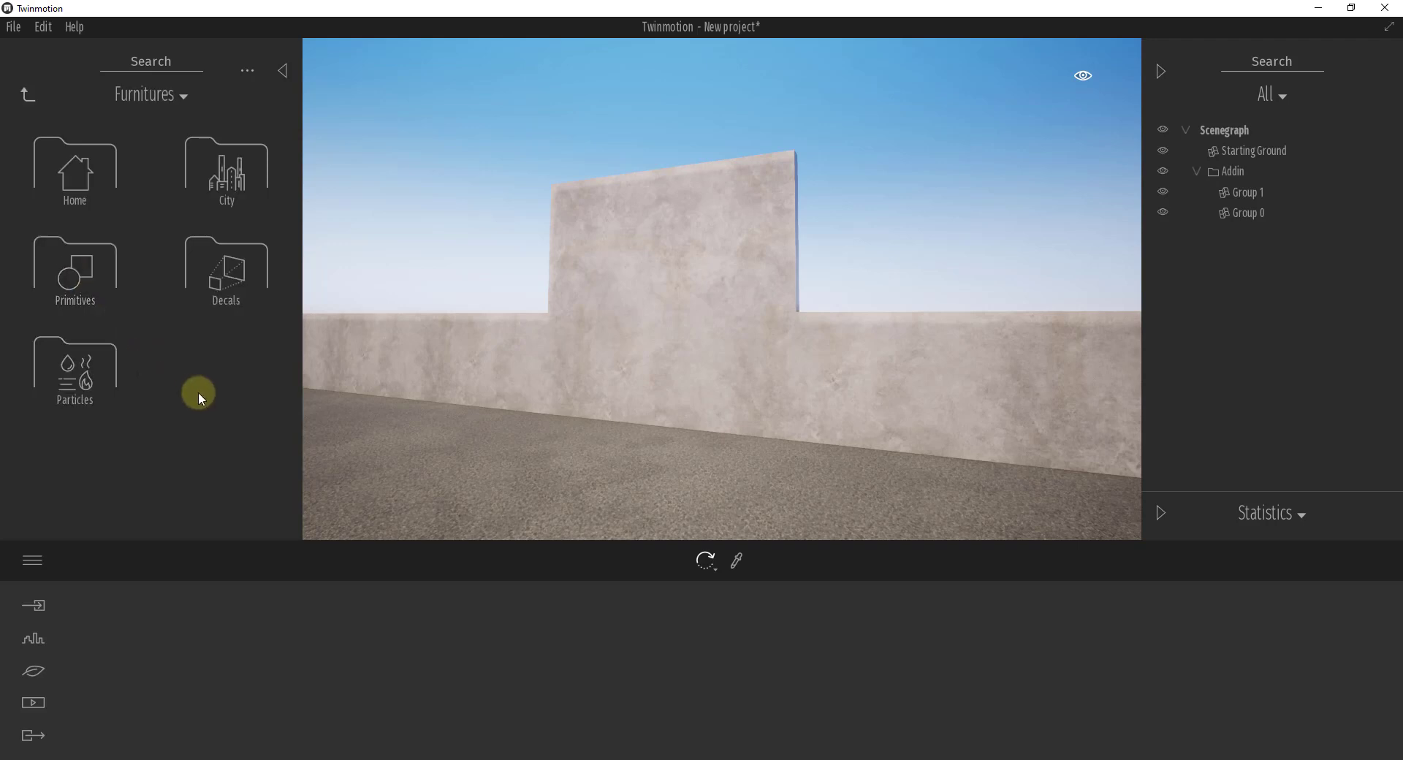
click(238, 275)
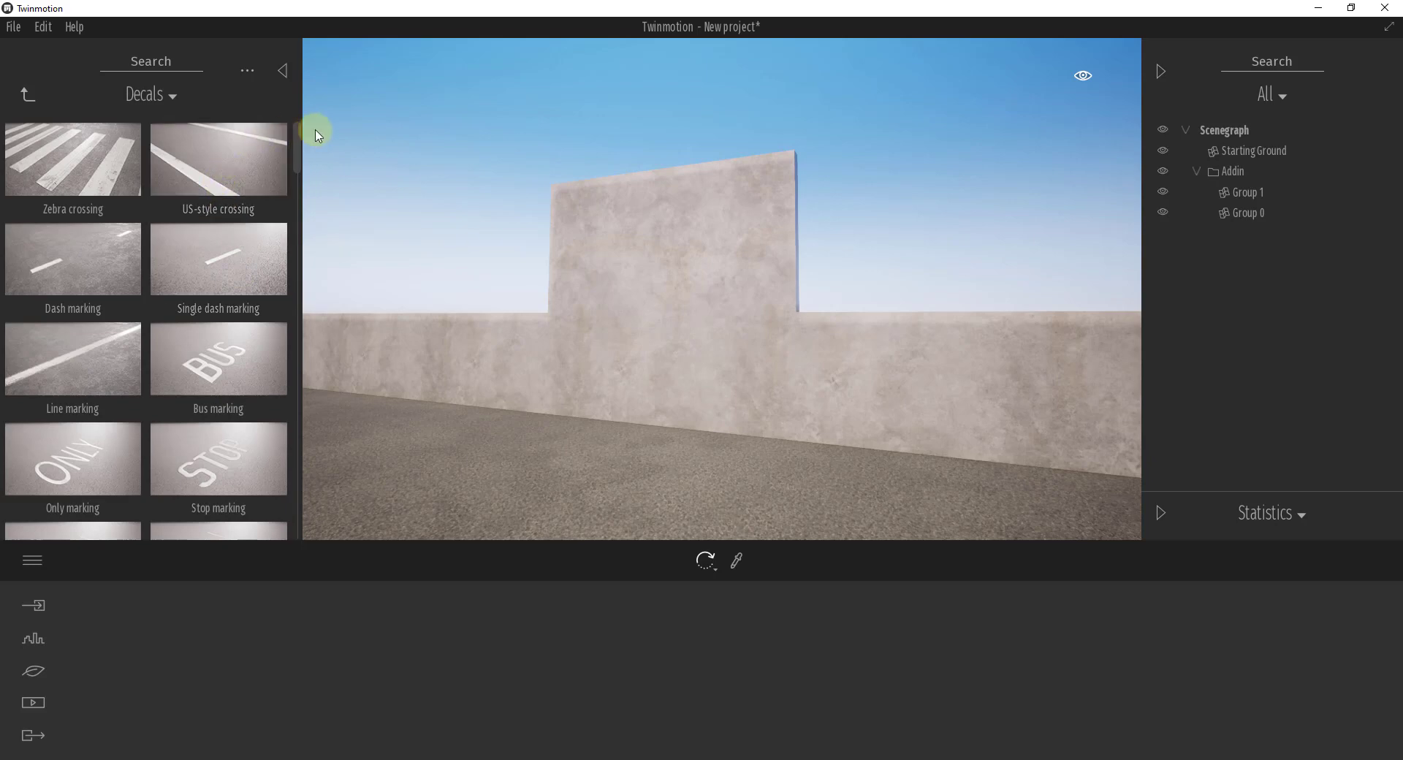
drag(301, 144, 297, 344)
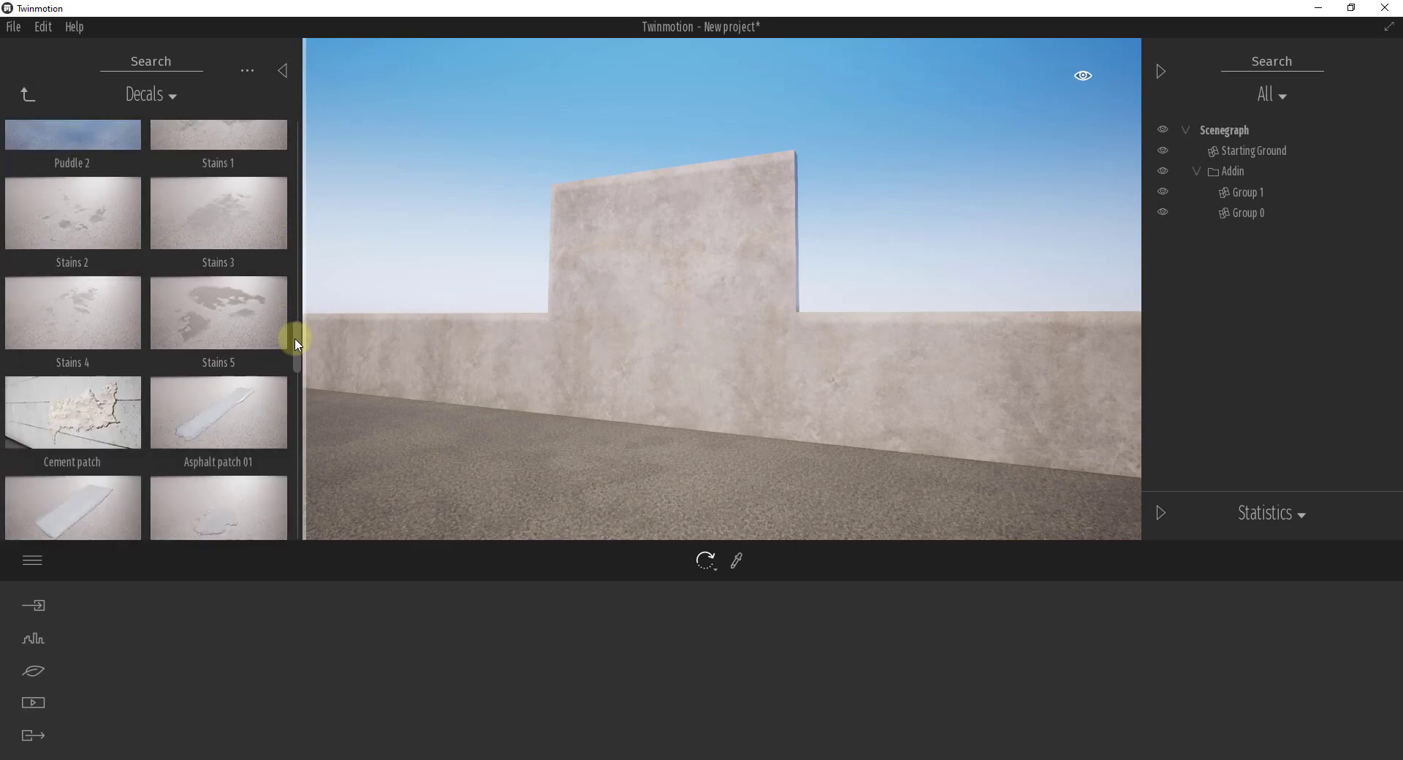
drag(298, 341, 297, 131)
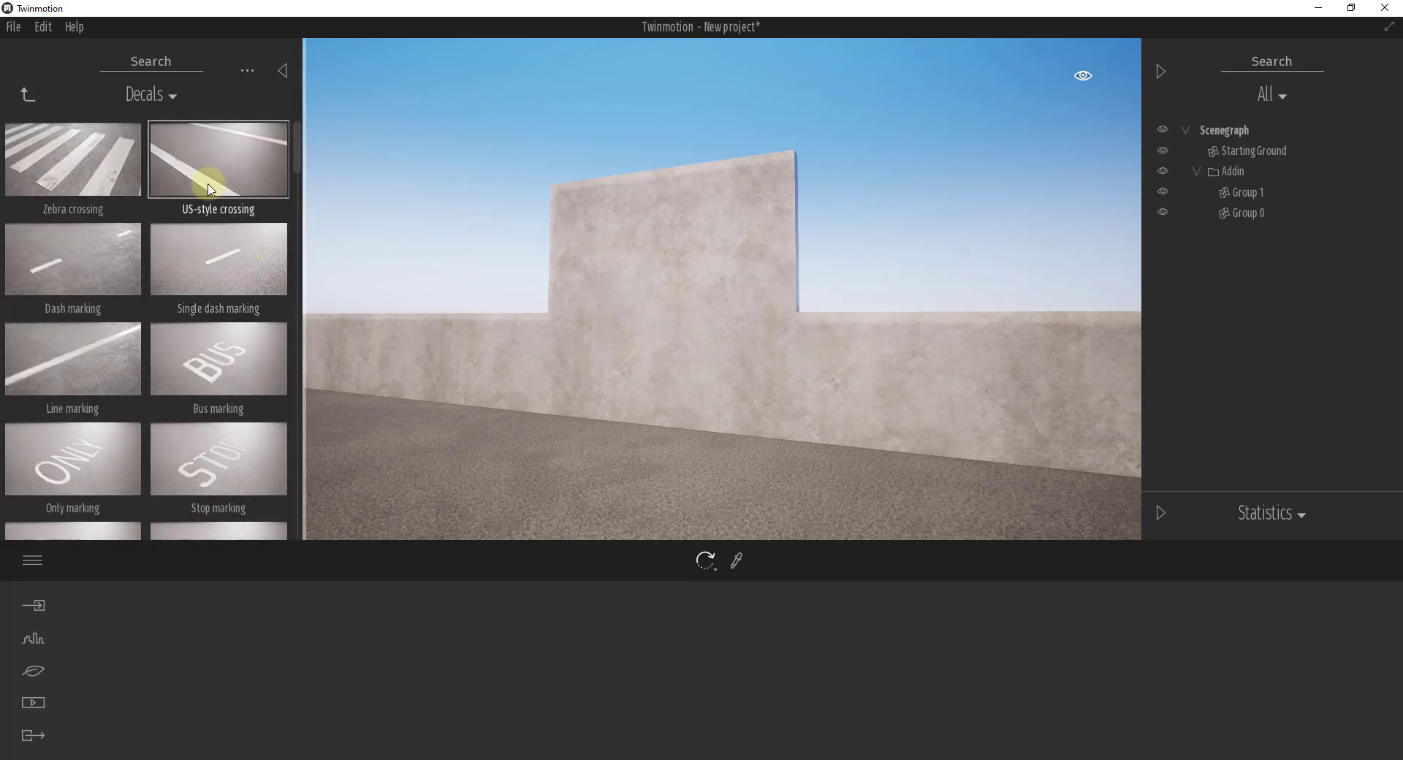
Place a US-style crossing decal on the asphalt in front of the concrete wall.
drag(593, 374, 789, 388)
scroll(789, 388, down, 3)
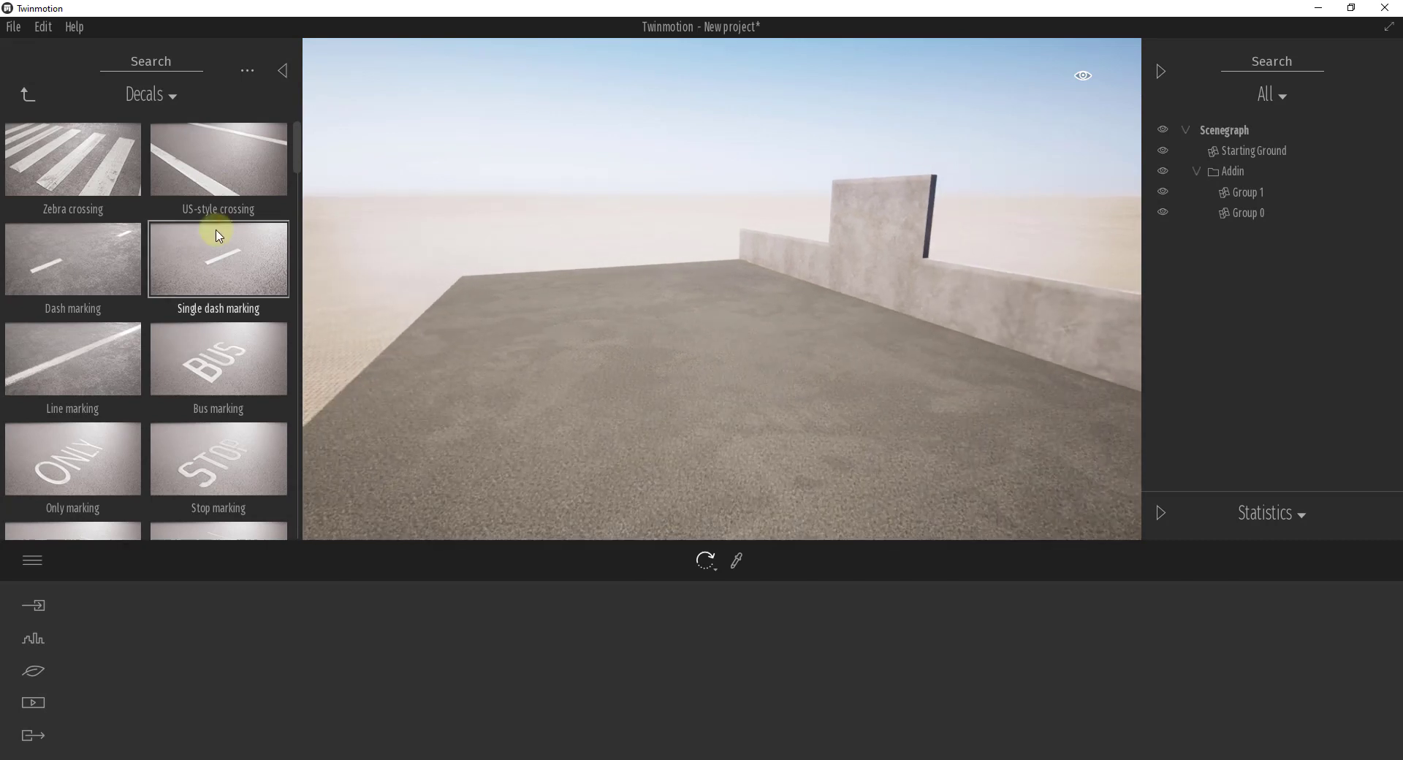
mouse_move(220, 165)
mouse_down()
mouse_move(526, 337)
mouse_move(654, 366)
mouse_move(661, 355)
mouse_up()
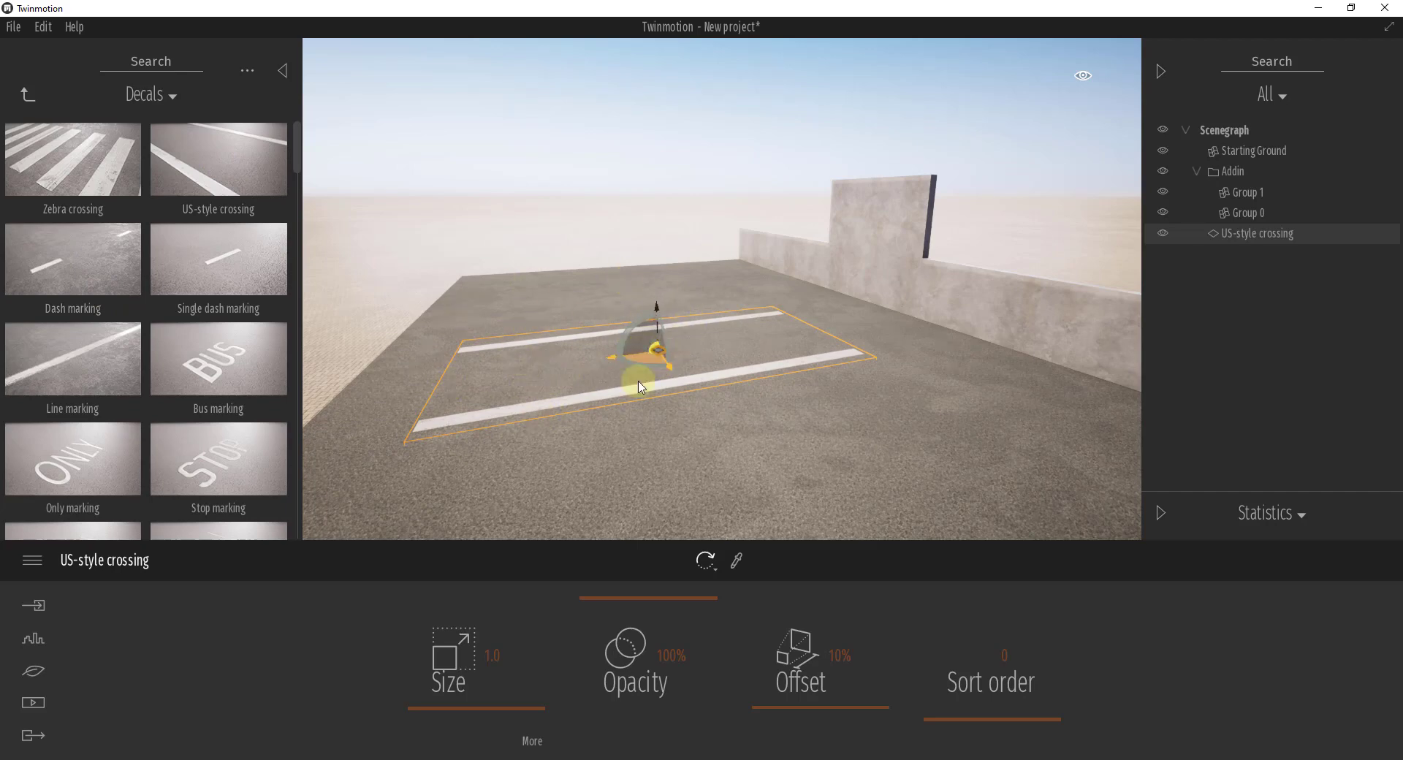
Rotate the US-style crossing decal roughly a quarter turn on the asphalt and try the vertical move handle.
right_drag(620, 397, 617, 396)
key(w)
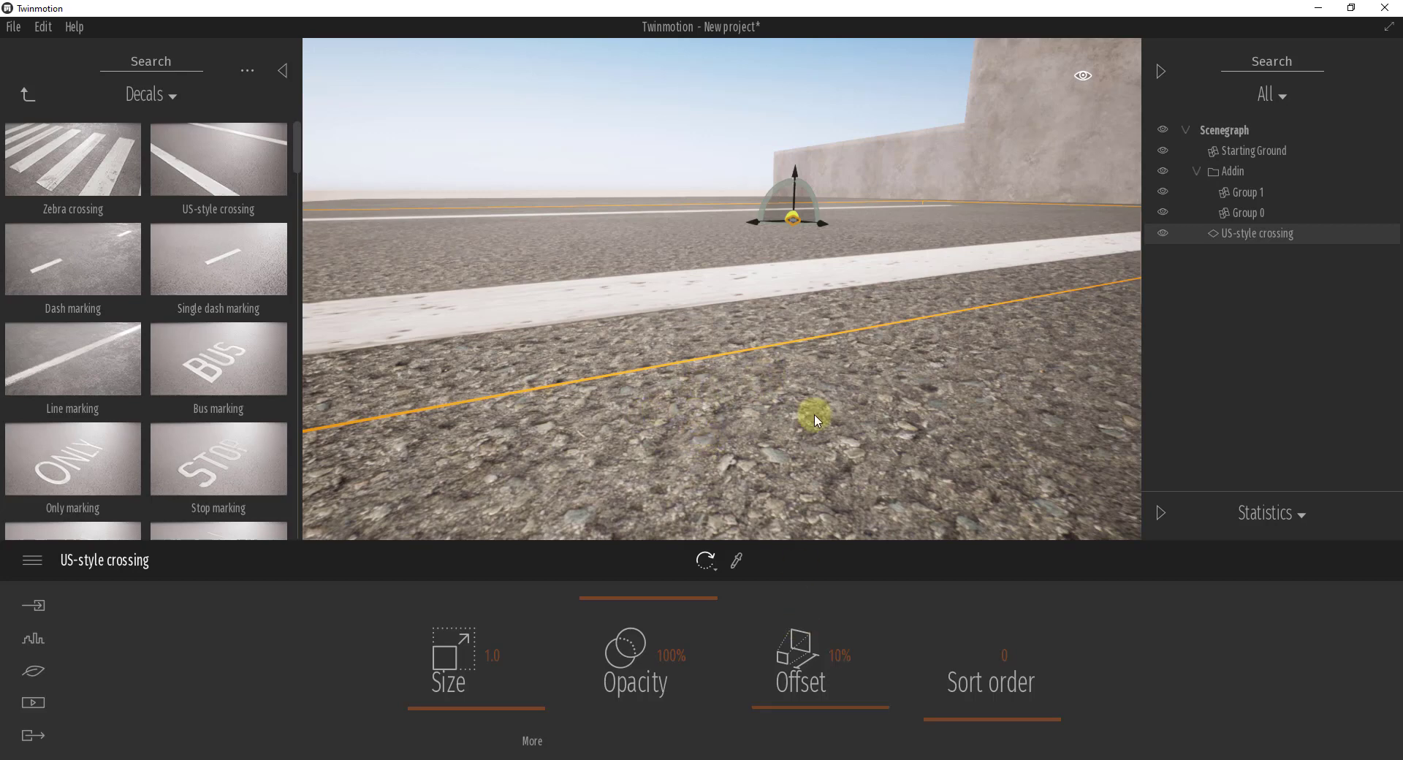
right_drag(811, 419, 823, 377)
key(e)
key(s)
key(w)
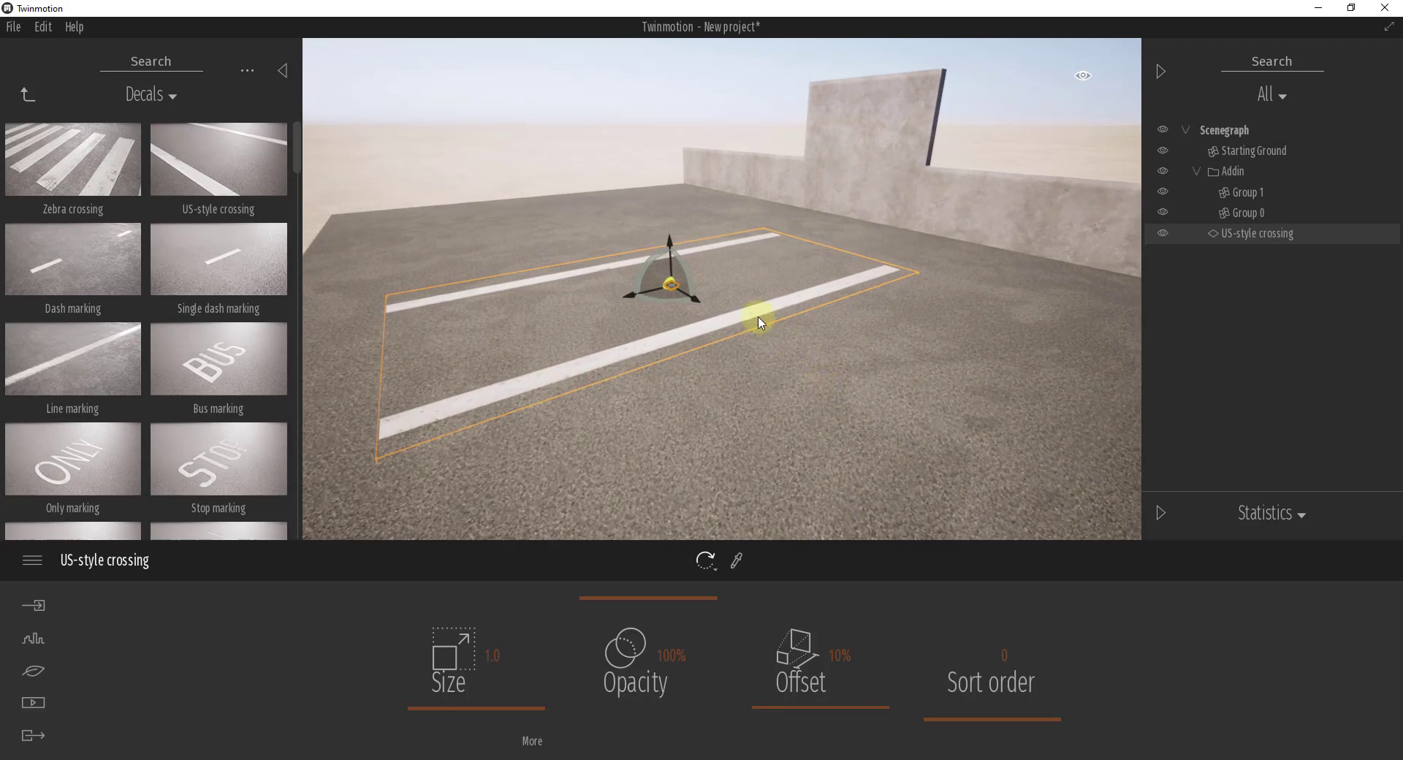
click(663, 304)
drag(665, 307, 574, 183)
mouse_move(653, 233)
mouse_down()
mouse_move(670, 220)
mouse_move(673, 247)
mouse_up()
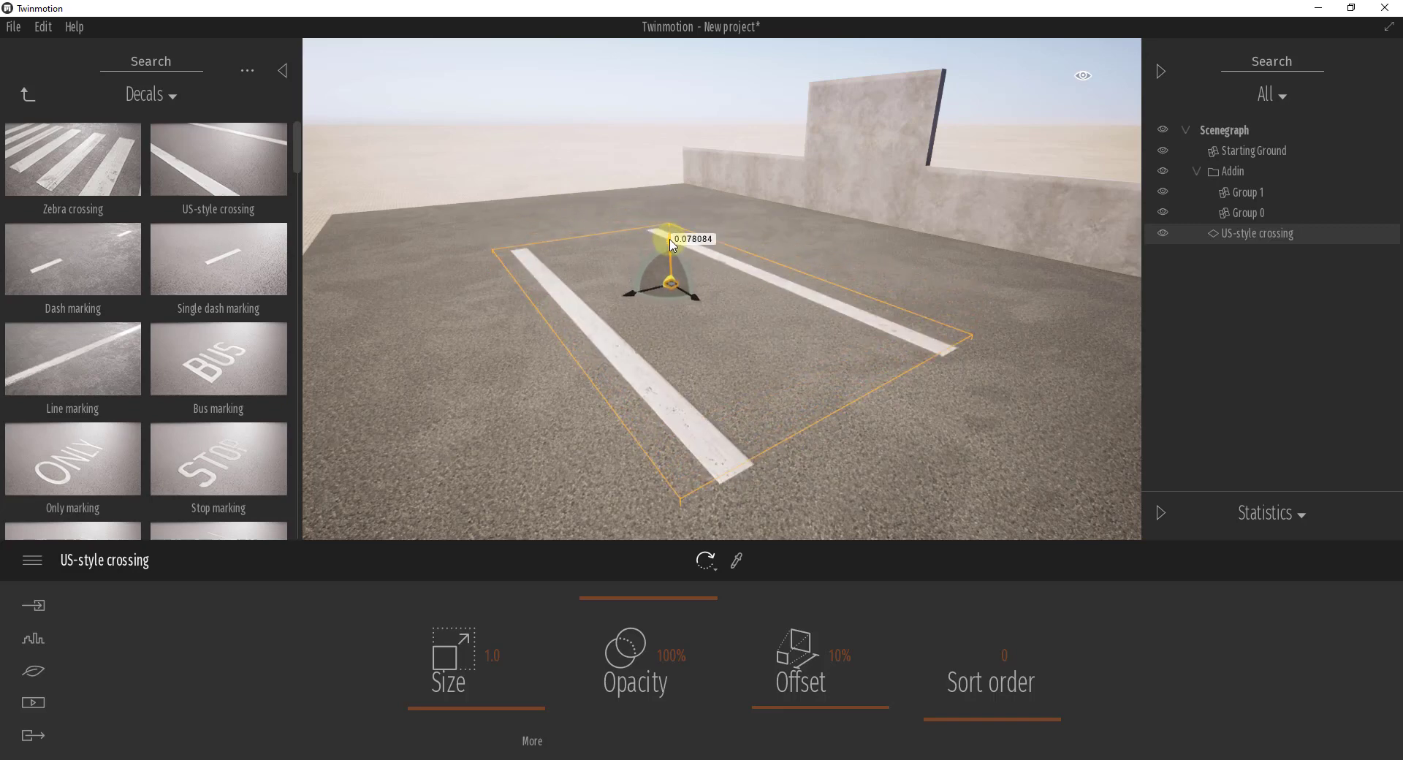
click(670, 285)
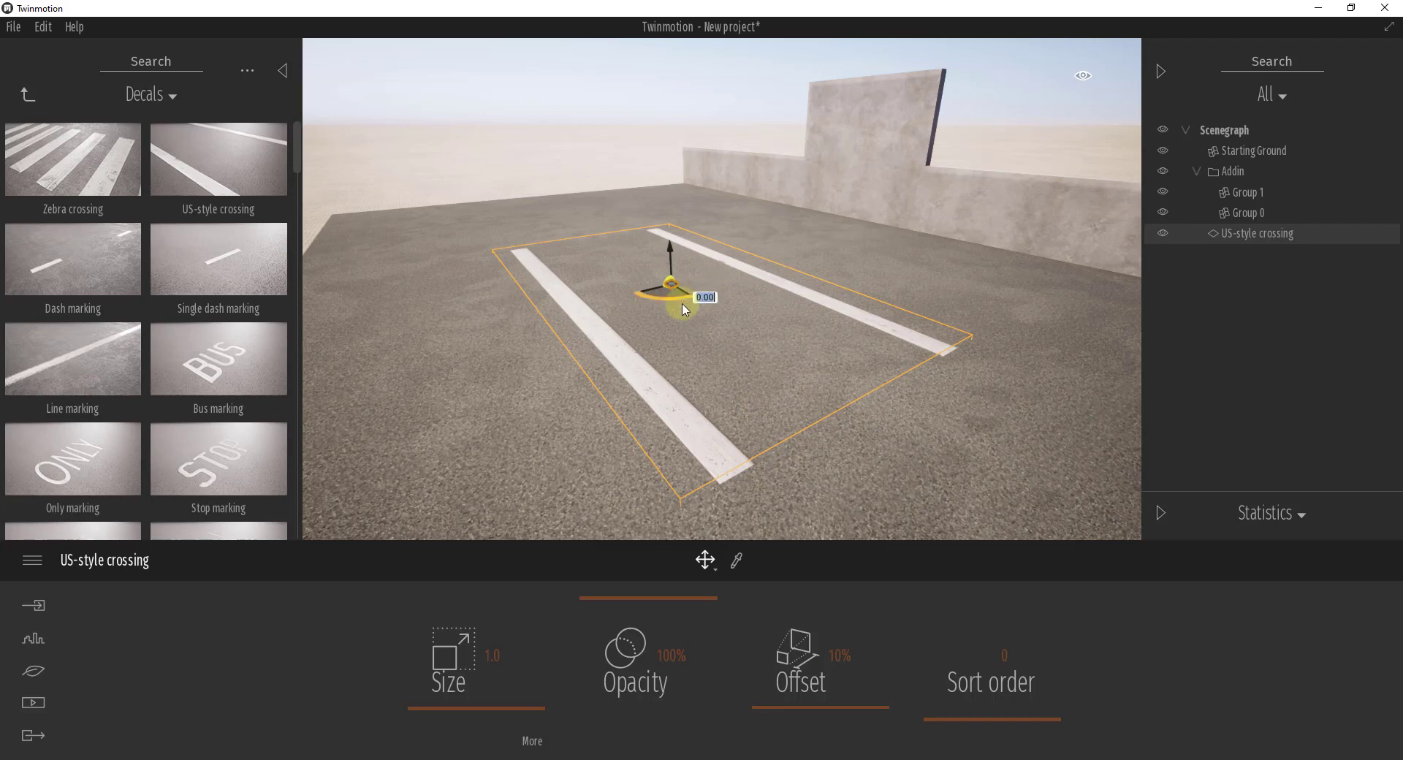
Place a Bus marking and an Only marking decal on the outer sides of the two crossing lines.
drag(315, 367, 496, 310)
drag(121, 494, 760, 252)
scroll(824, 276, down, 3)
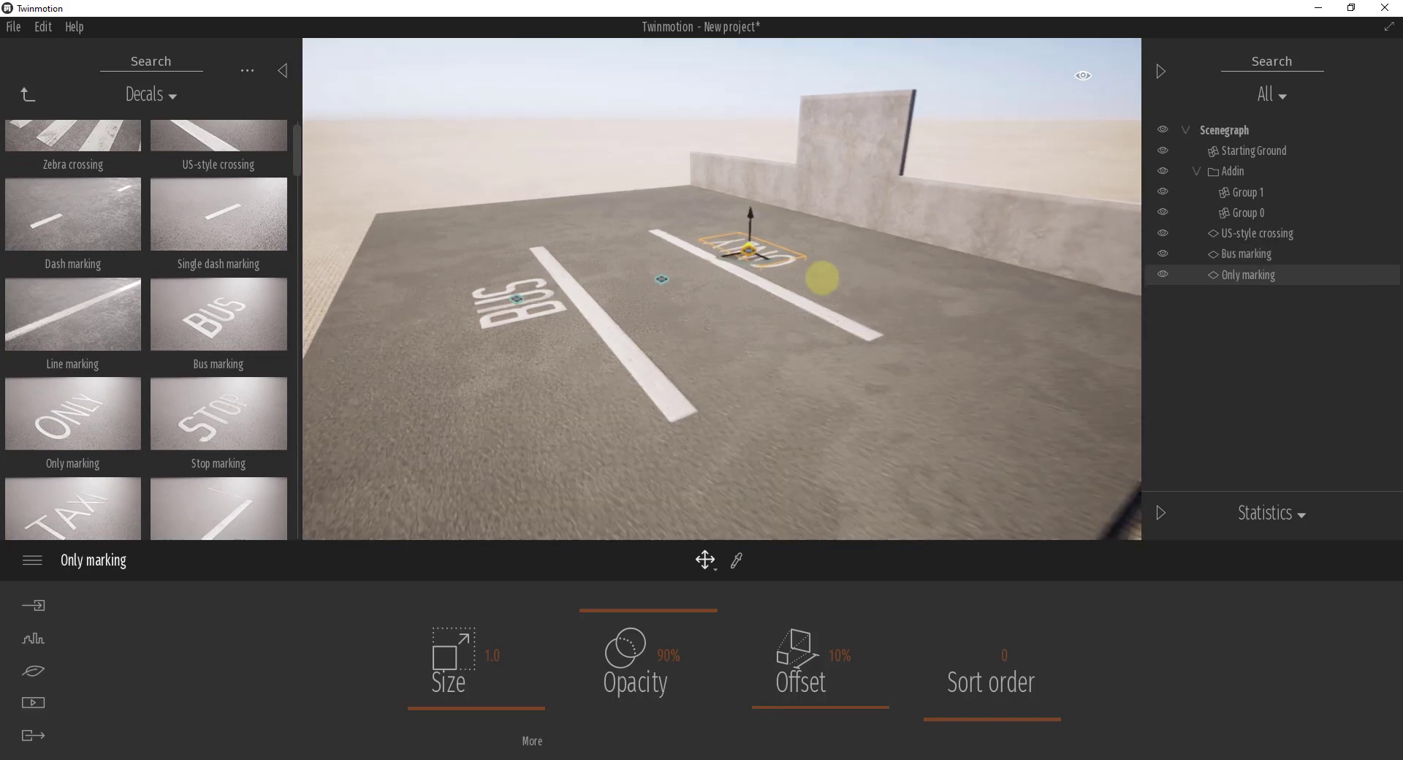
scroll(824, 277, up, 3)
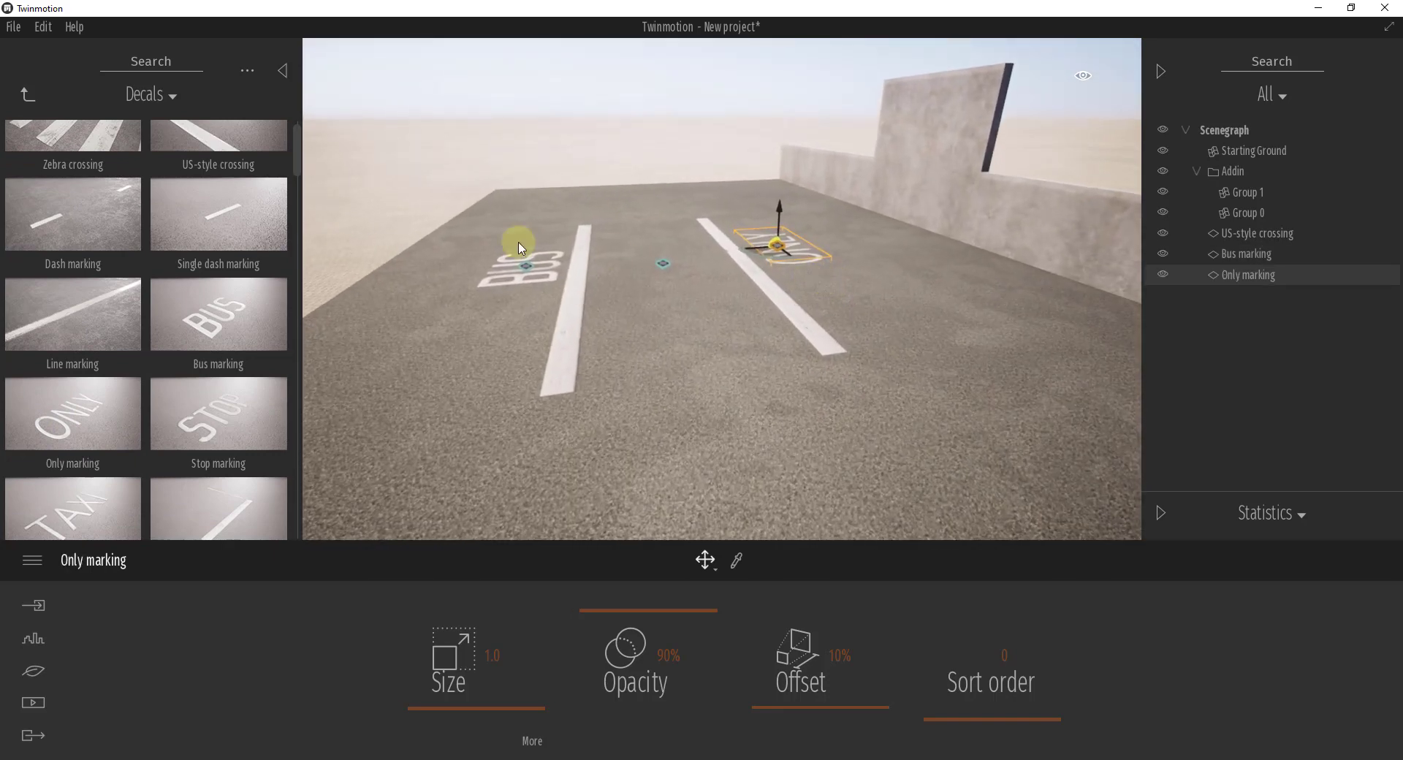
Place a Zebra crossing decal on the asphalt just in front of the US-style crossing lines.
scroll(245, 217, up, 1)
drag(51, 187, 733, 473)
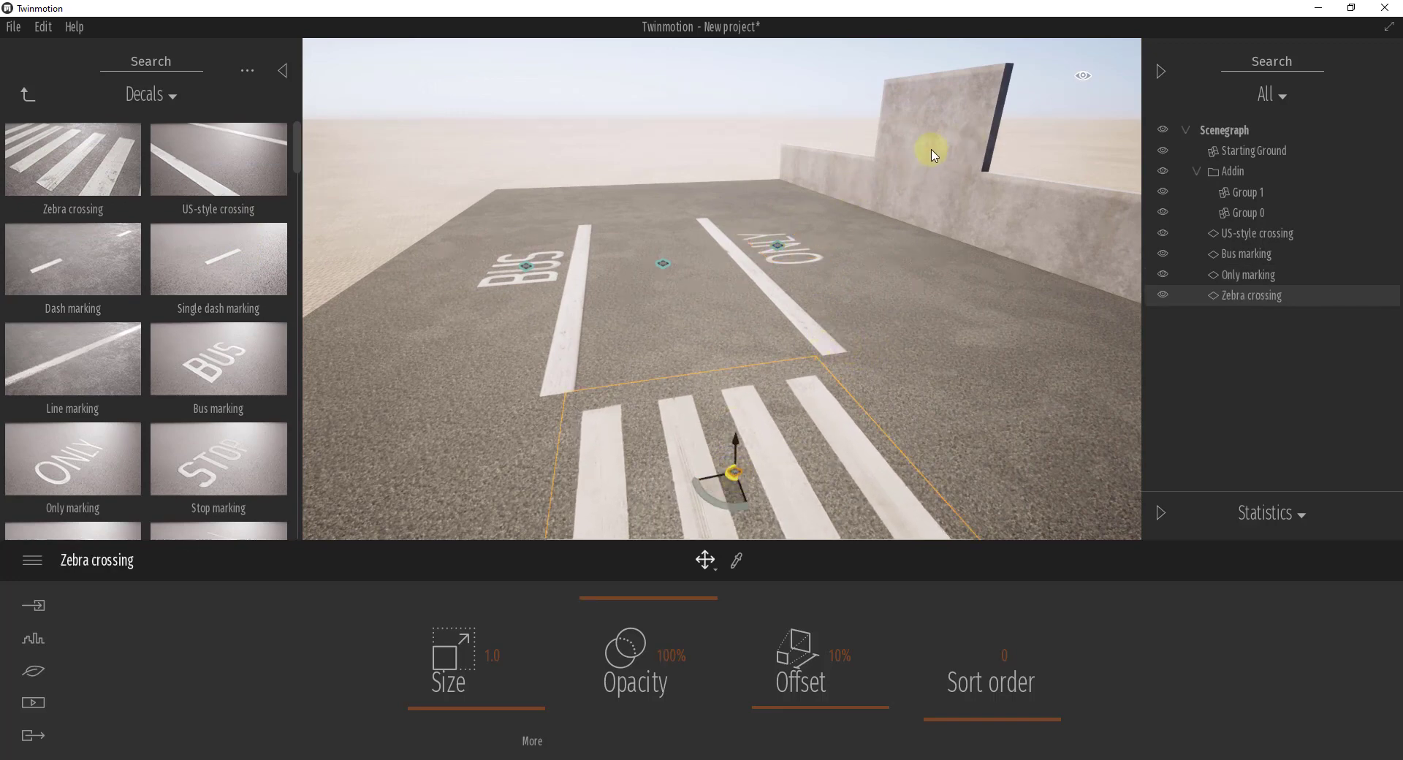
right_drag(789, 337, 767, 345)
key(d)
middle_drag(789, 334, 787, 334)
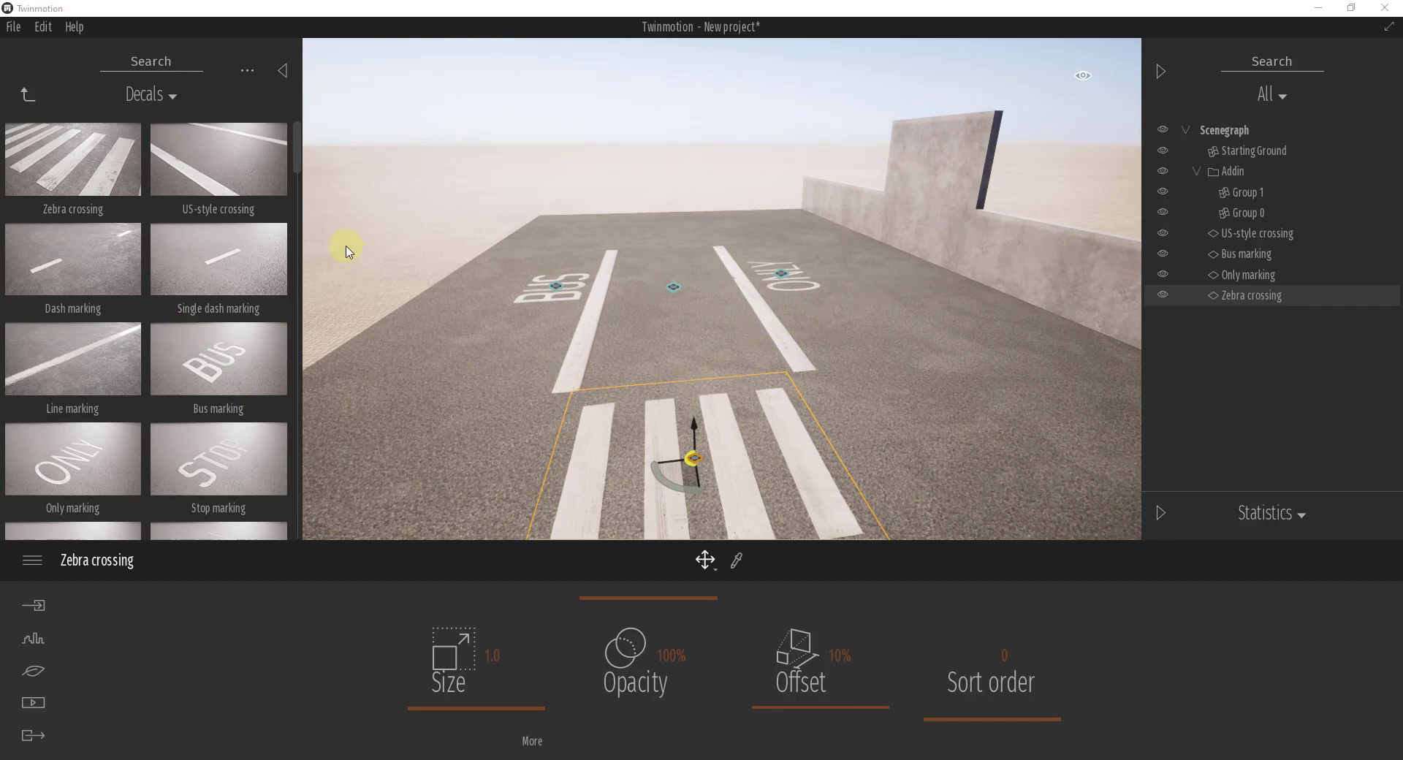
Browse further road symbols in the decals and nudge the US-style crossing slightly across the asphalt.
drag(299, 159, 289, 219)
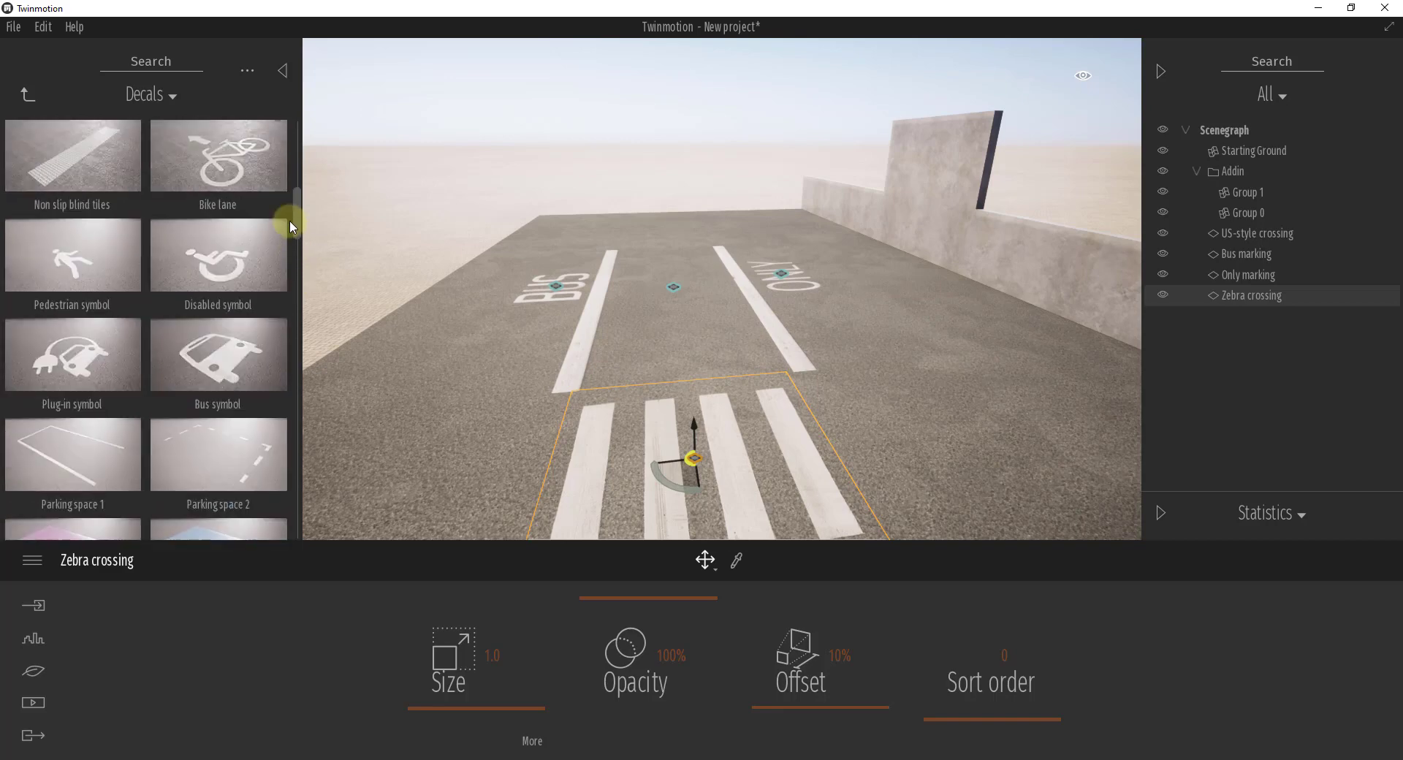
click(674, 287)
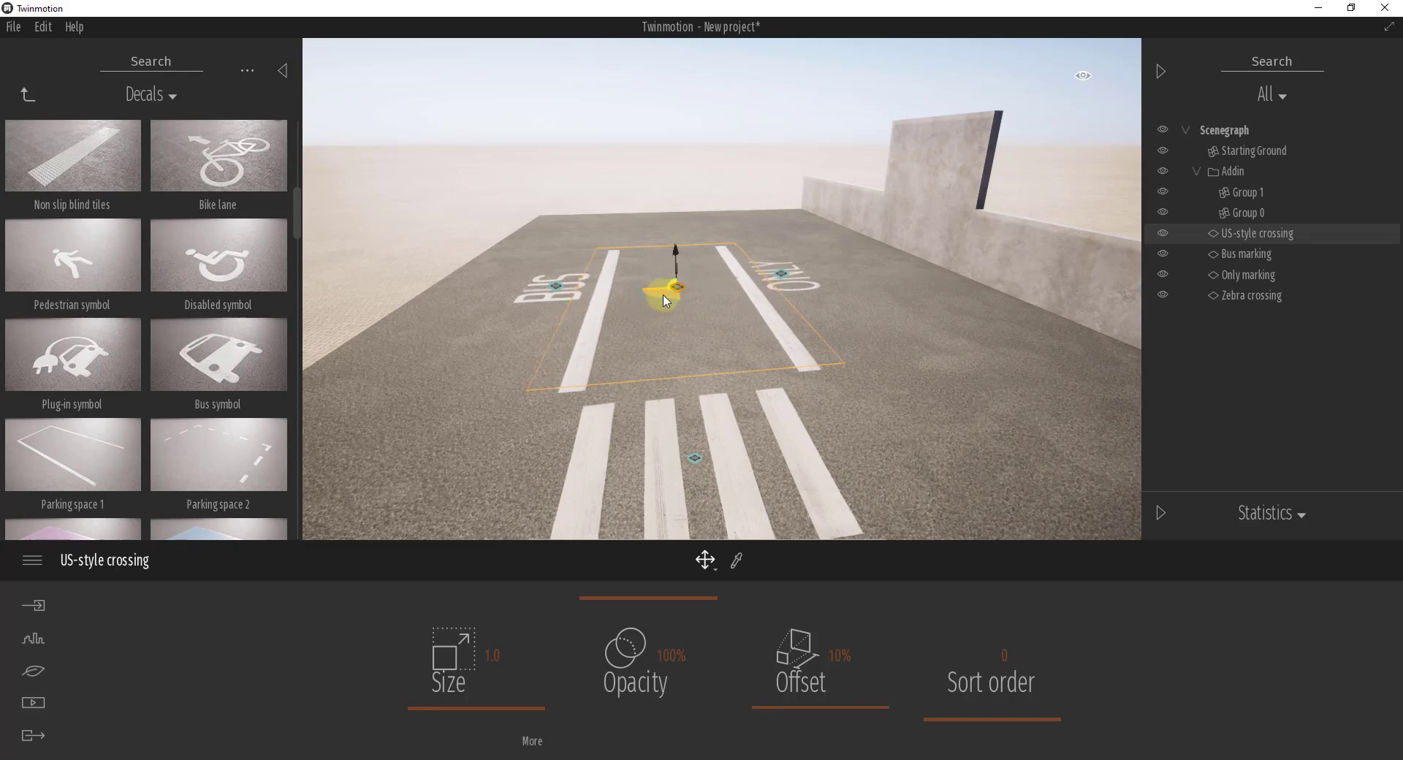
drag(656, 299, 628, 313)
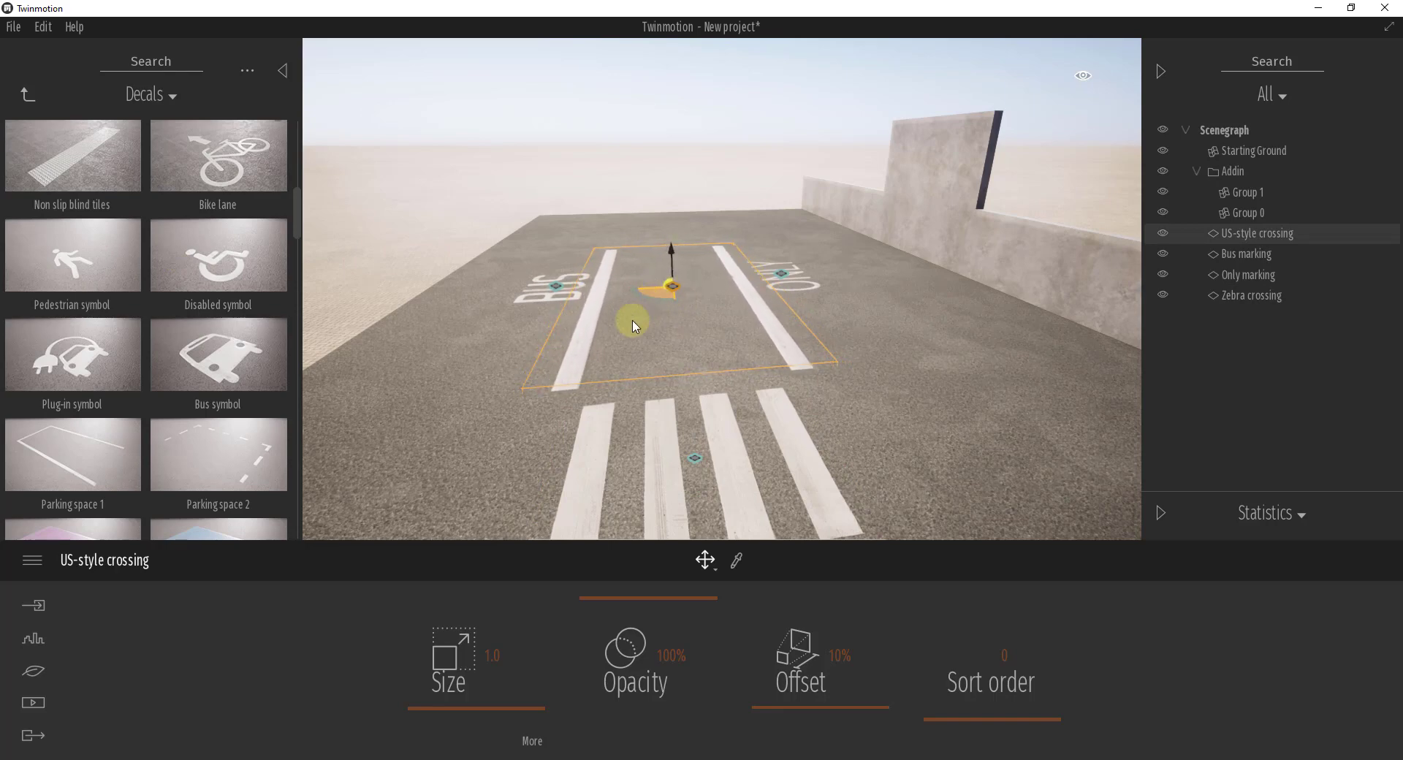
Shrink the US-style crossing to size 0.8 and restore it to 1.0.
click(492, 704)
drag(492, 704, 502, 711)
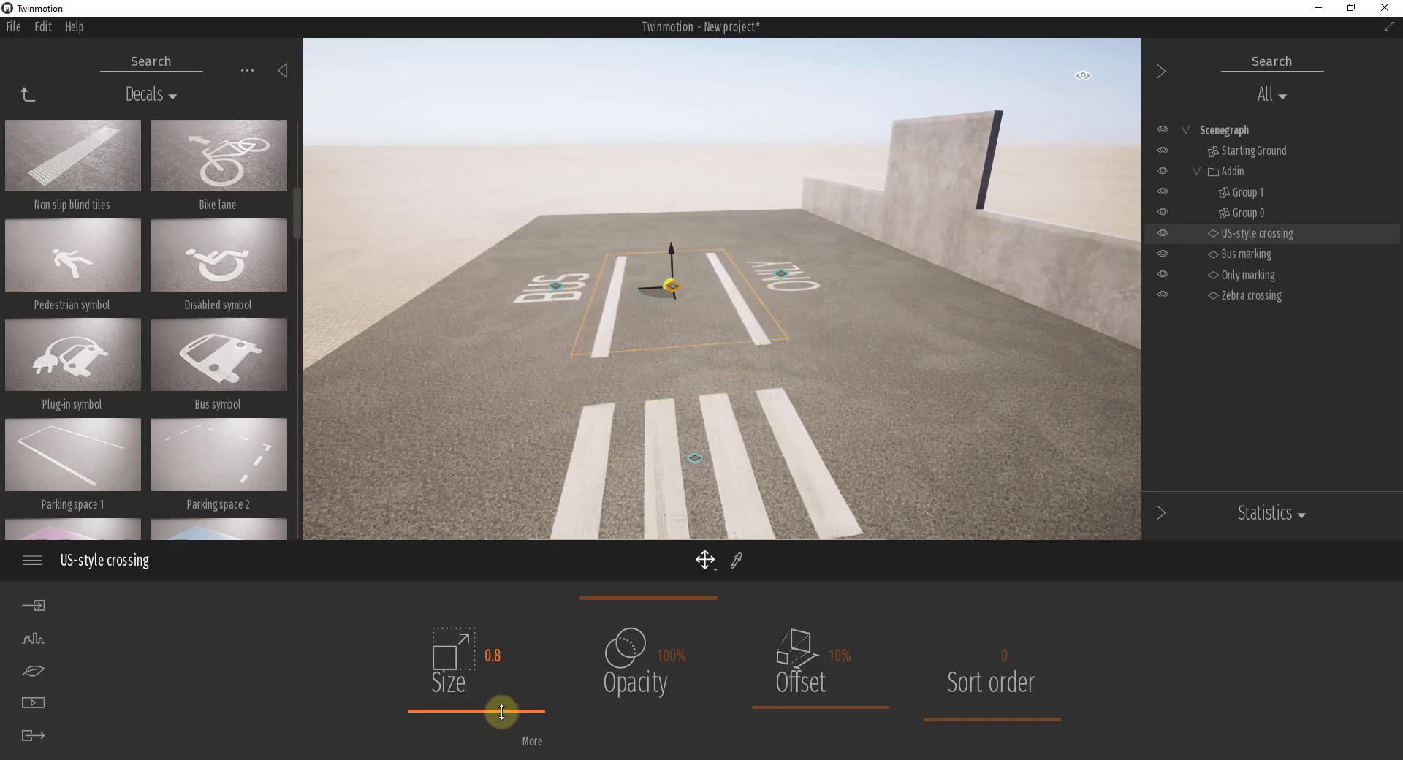
click(531, 741)
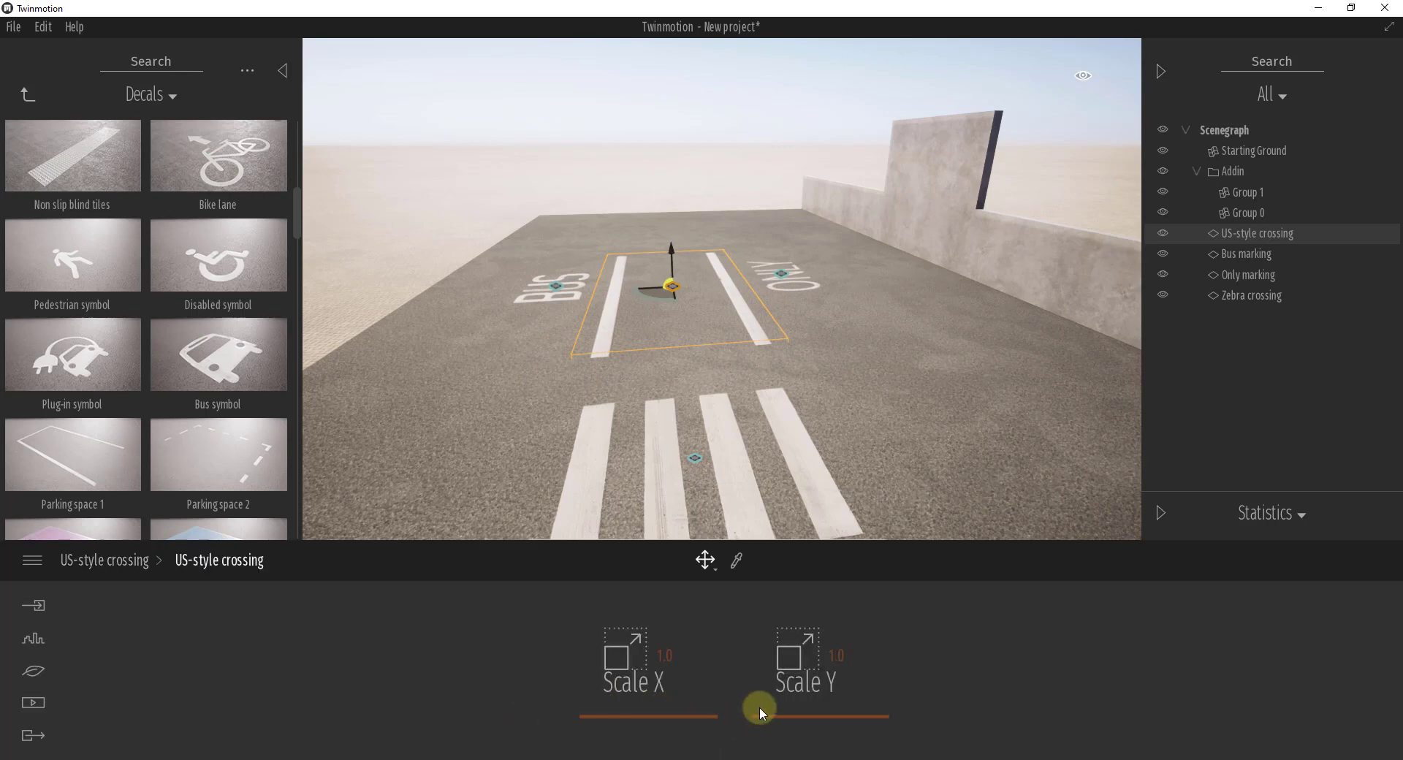
click(158, 569)
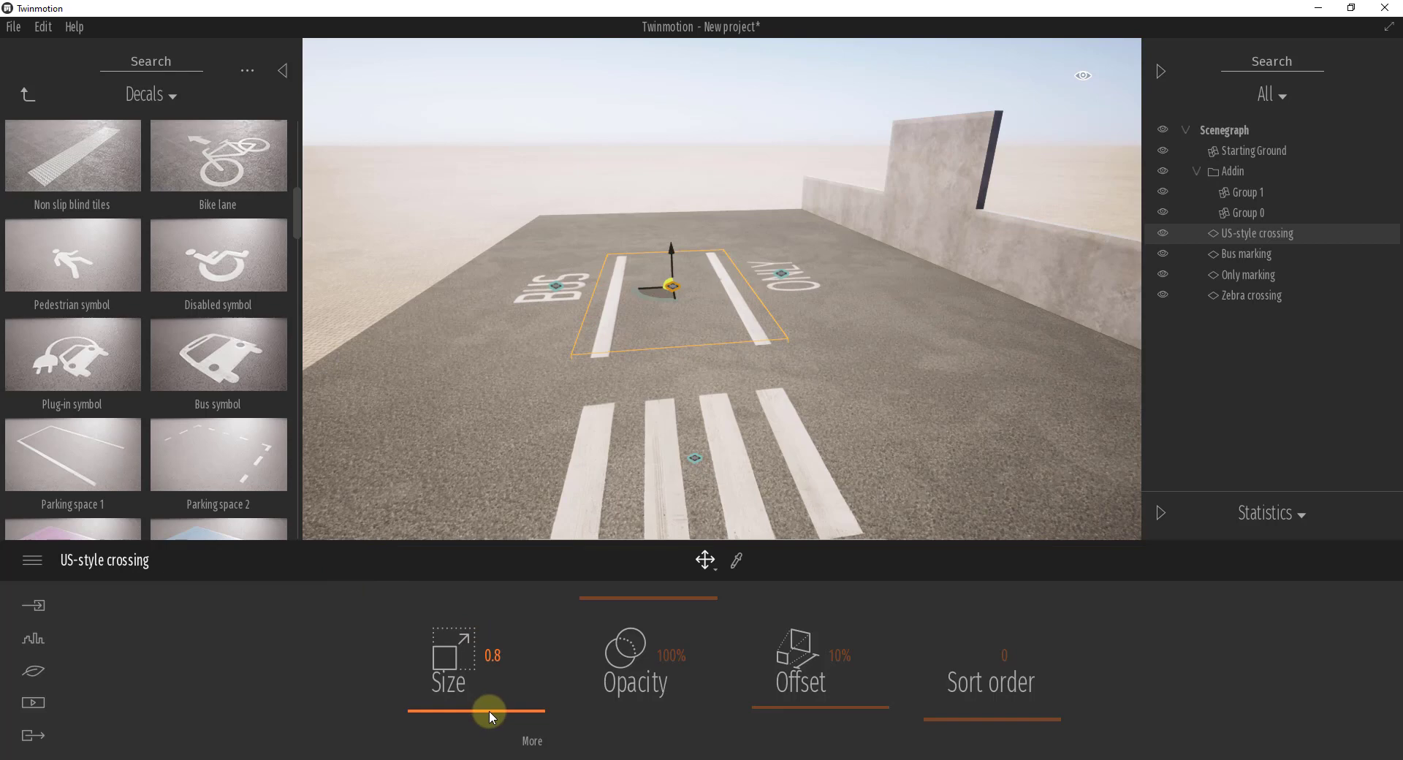
drag(489, 711, 494, 710)
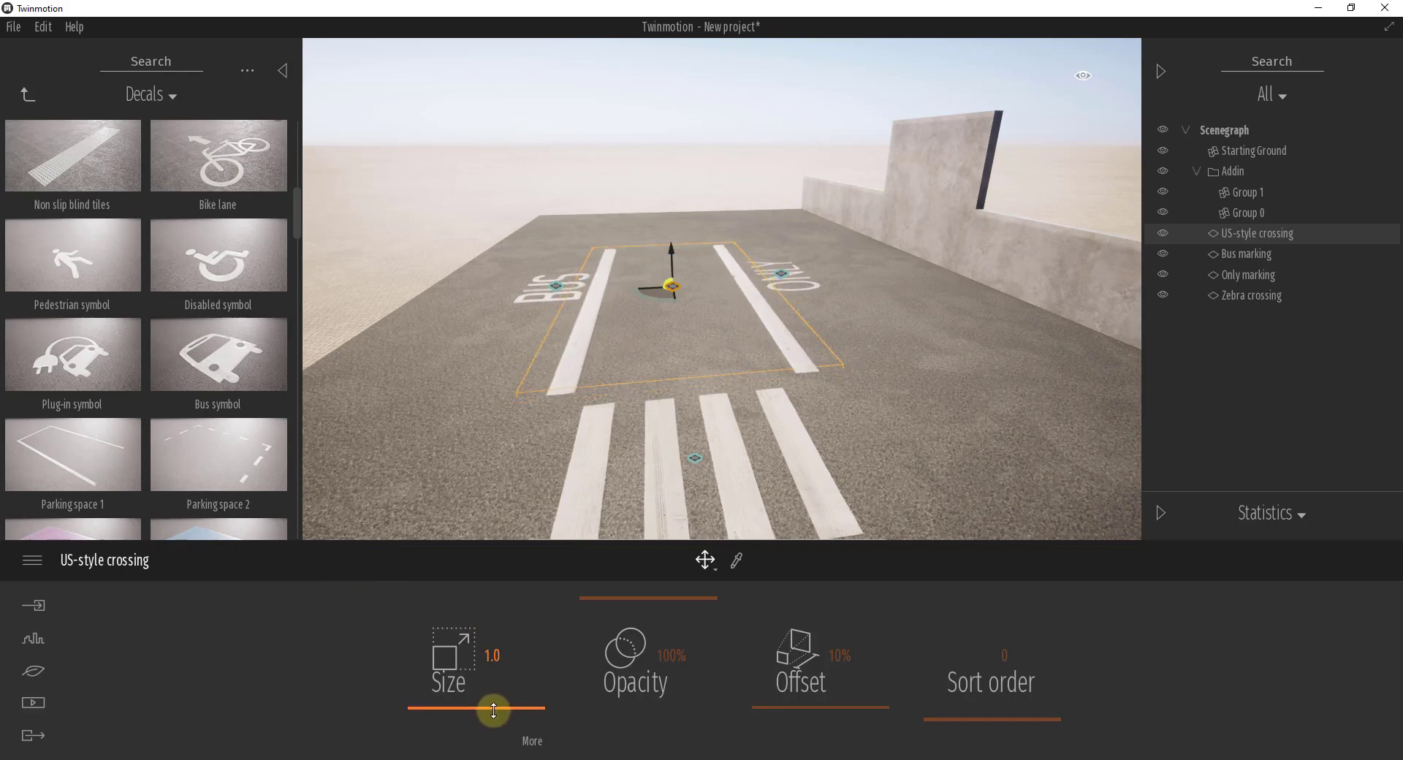
Stretch the US-style crossing by setting its Scale X to 3.3 and Scale Y to 1.1.
click(529, 742)
mouse_move(620, 707)
mouse_down()
mouse_move(629, 720)
mouse_move(636, 704)
mouse_up()
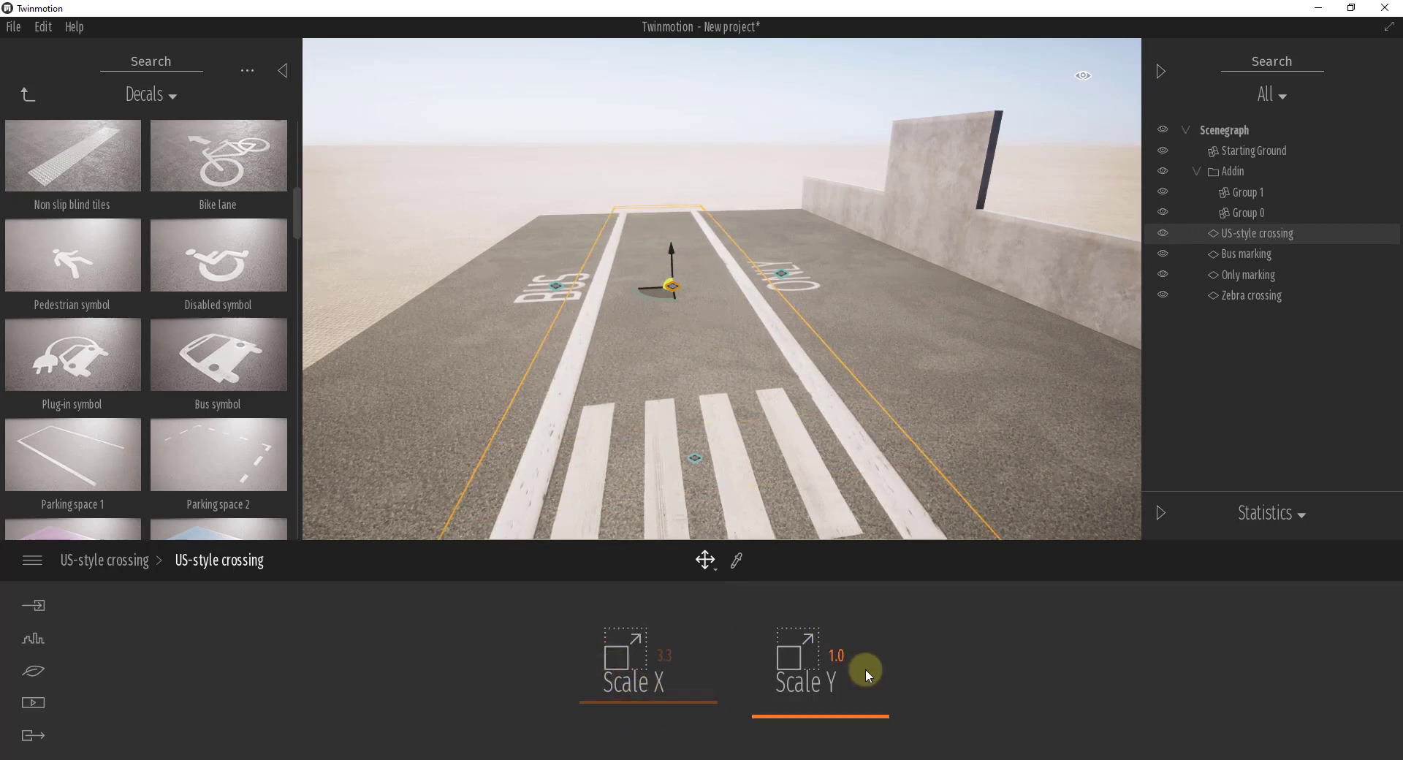
drag(870, 713, 868, 715)
Compare the texture of the stretched US-style crossing lines with the unscaled zebra crossing up close.
right_drag(644, 451, 633, 439)
key(w)
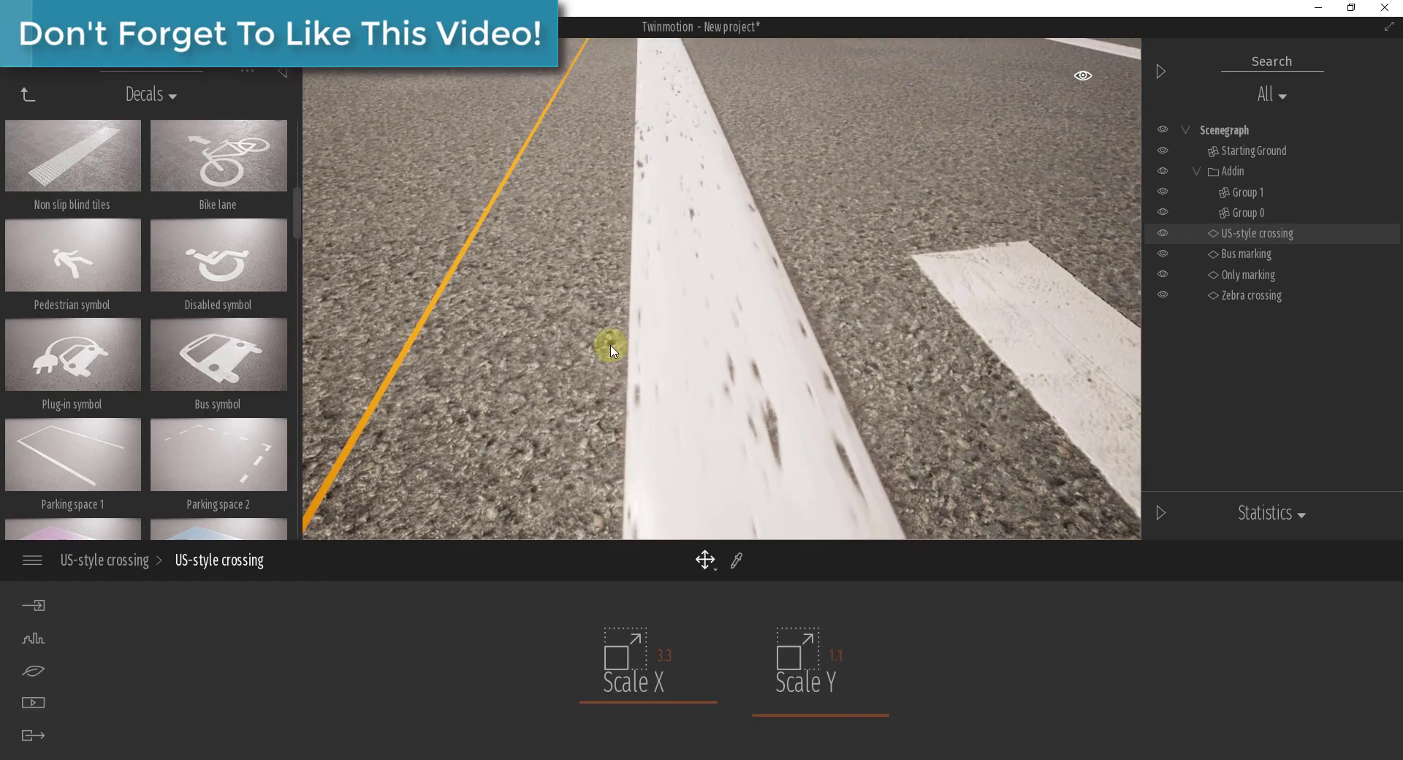
right_drag(772, 431, 741, 390)
key(d)
key(s)
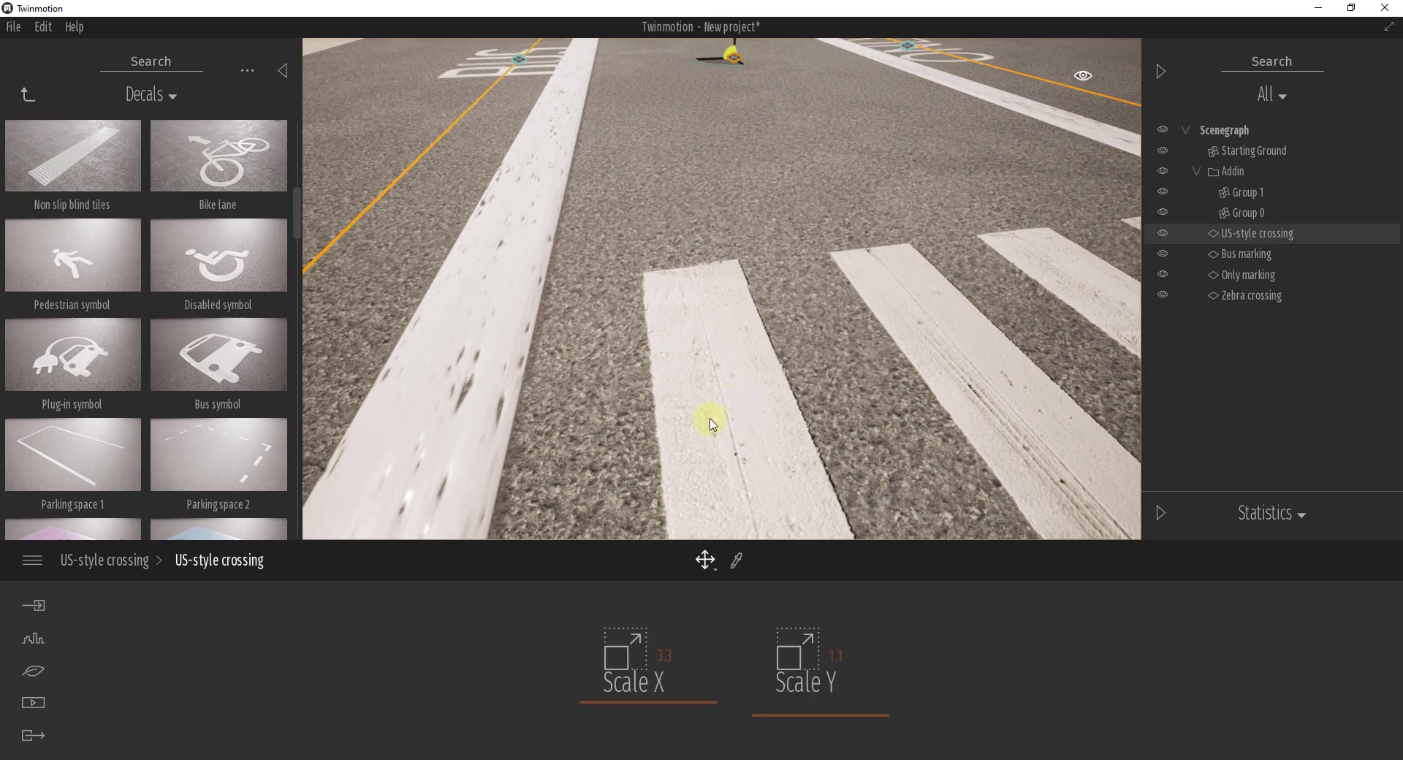
scroll(667, 319, down, 5)
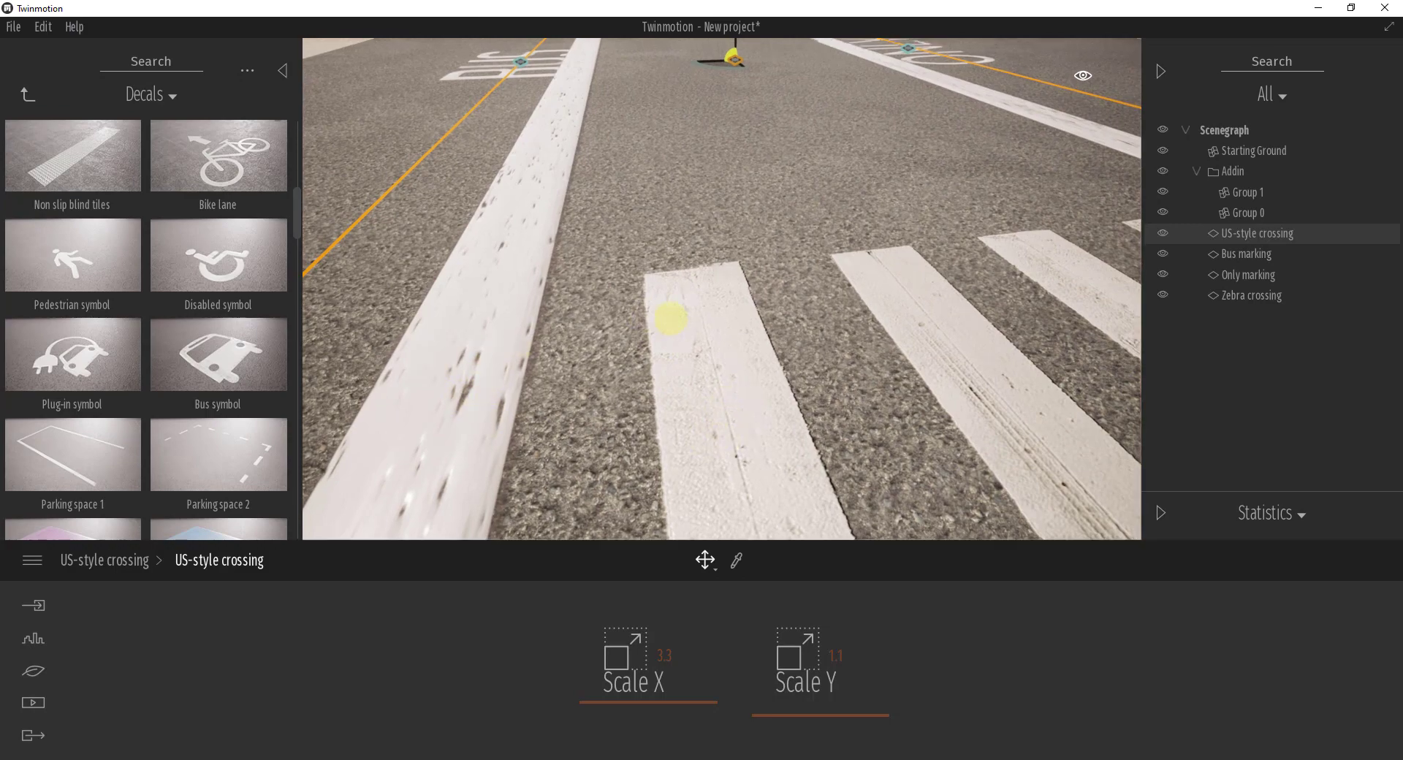
key(s)
key(d)
right_drag(670, 319, 670, 320)
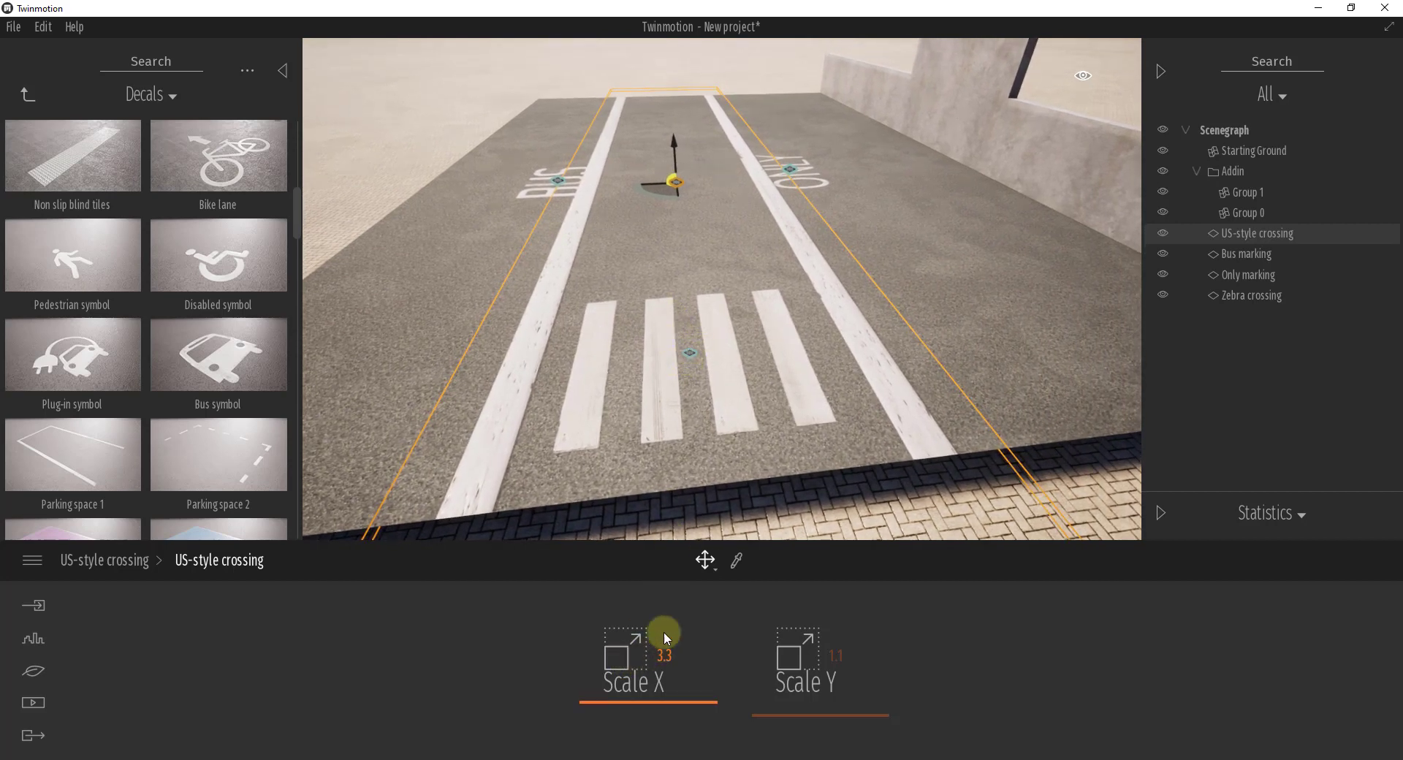
click(767, 250)
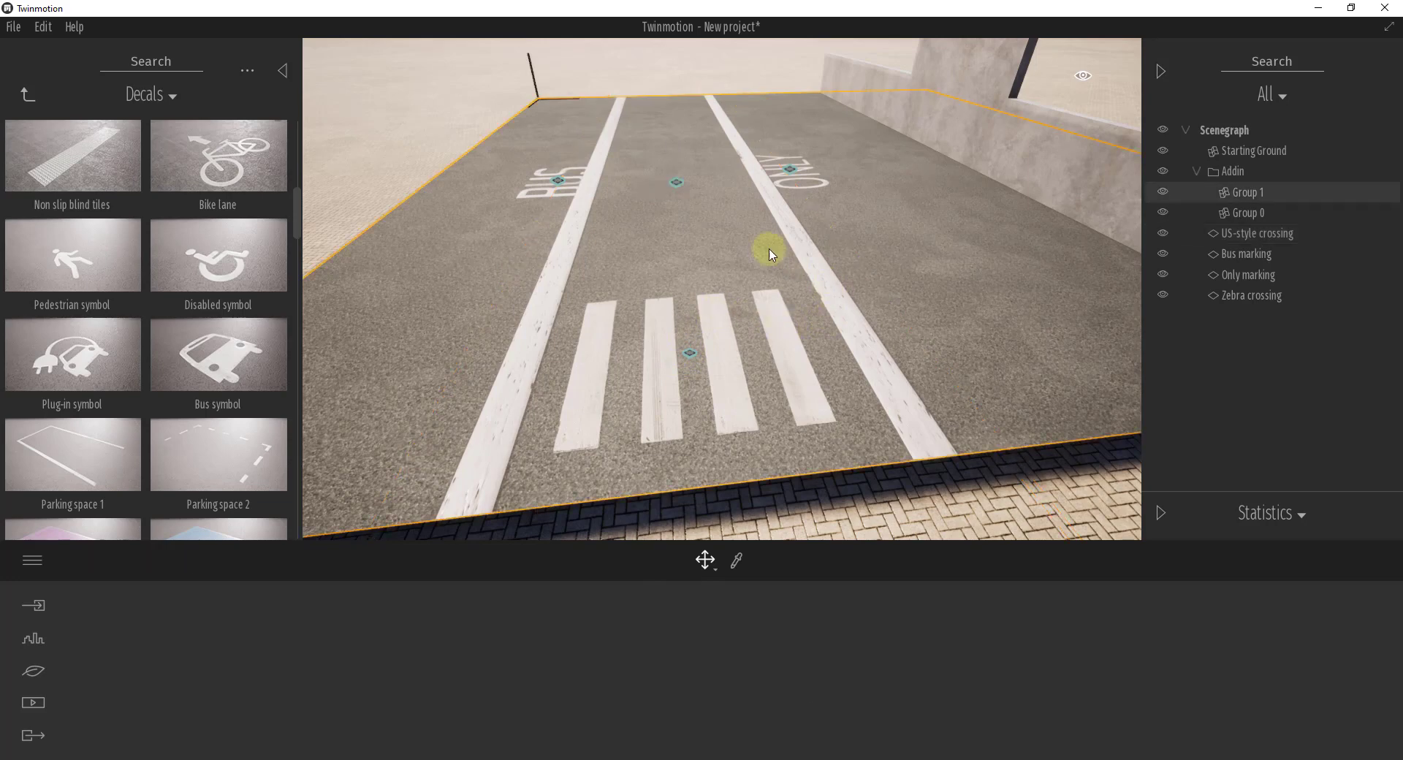
click(682, 183)
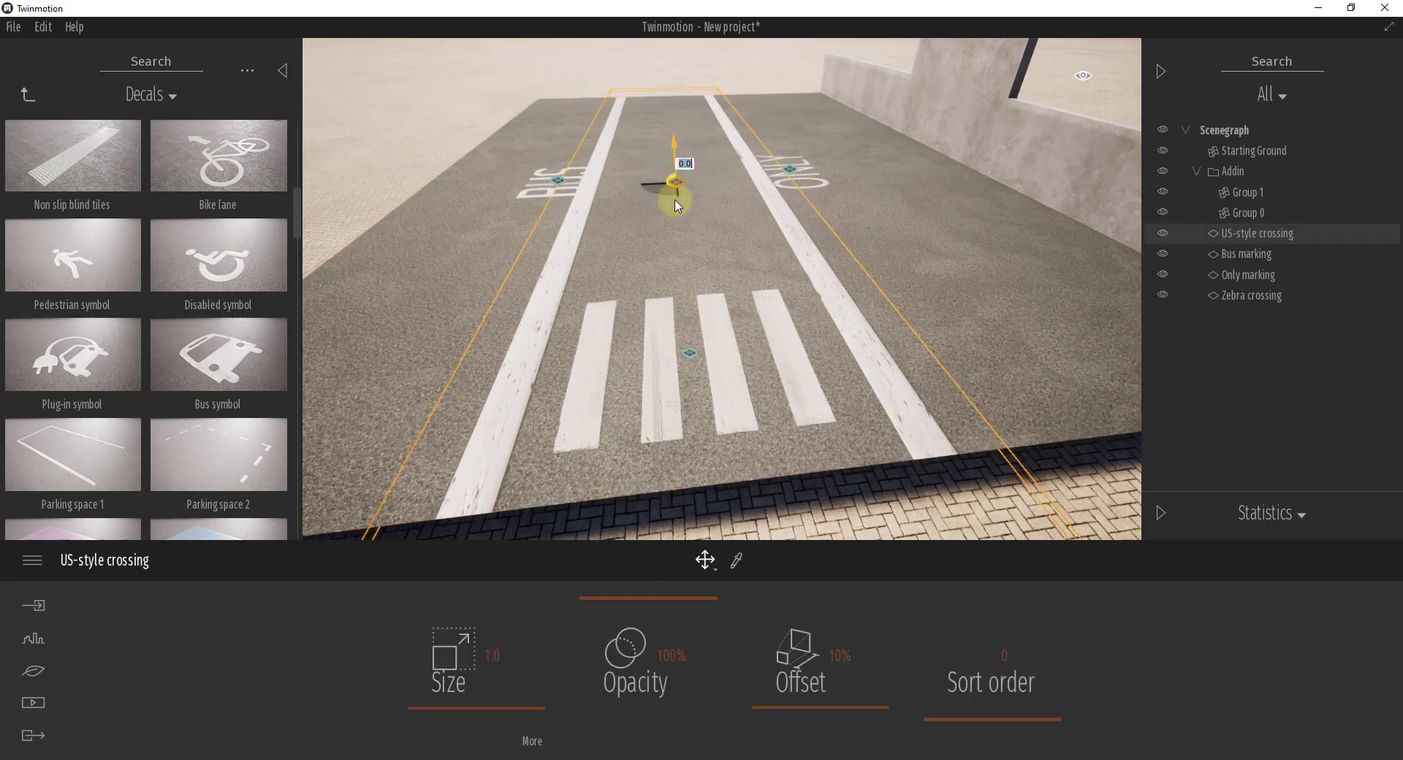
right_drag(676, 276, 676, 277)
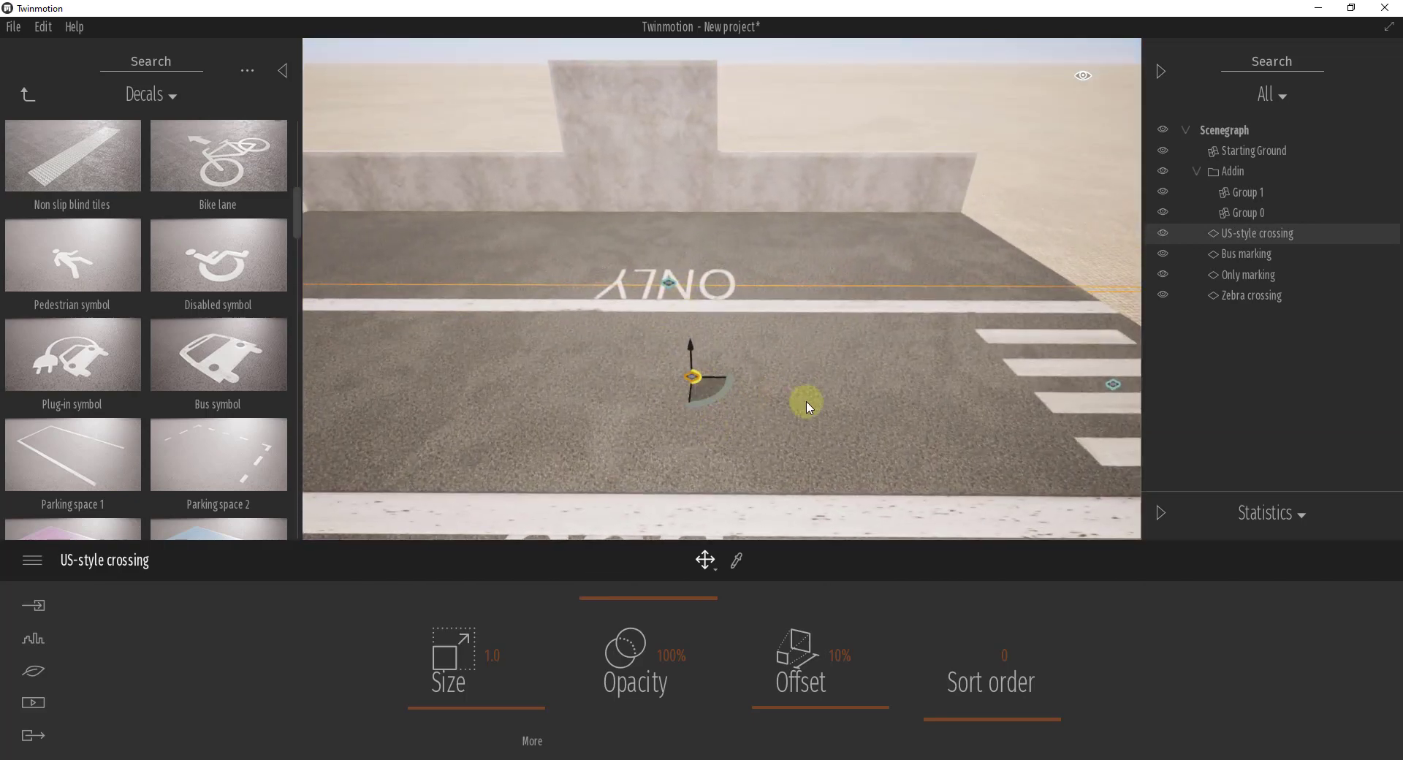
scroll(808, 401, down, 5)
drag(721, 360, 672, 273)
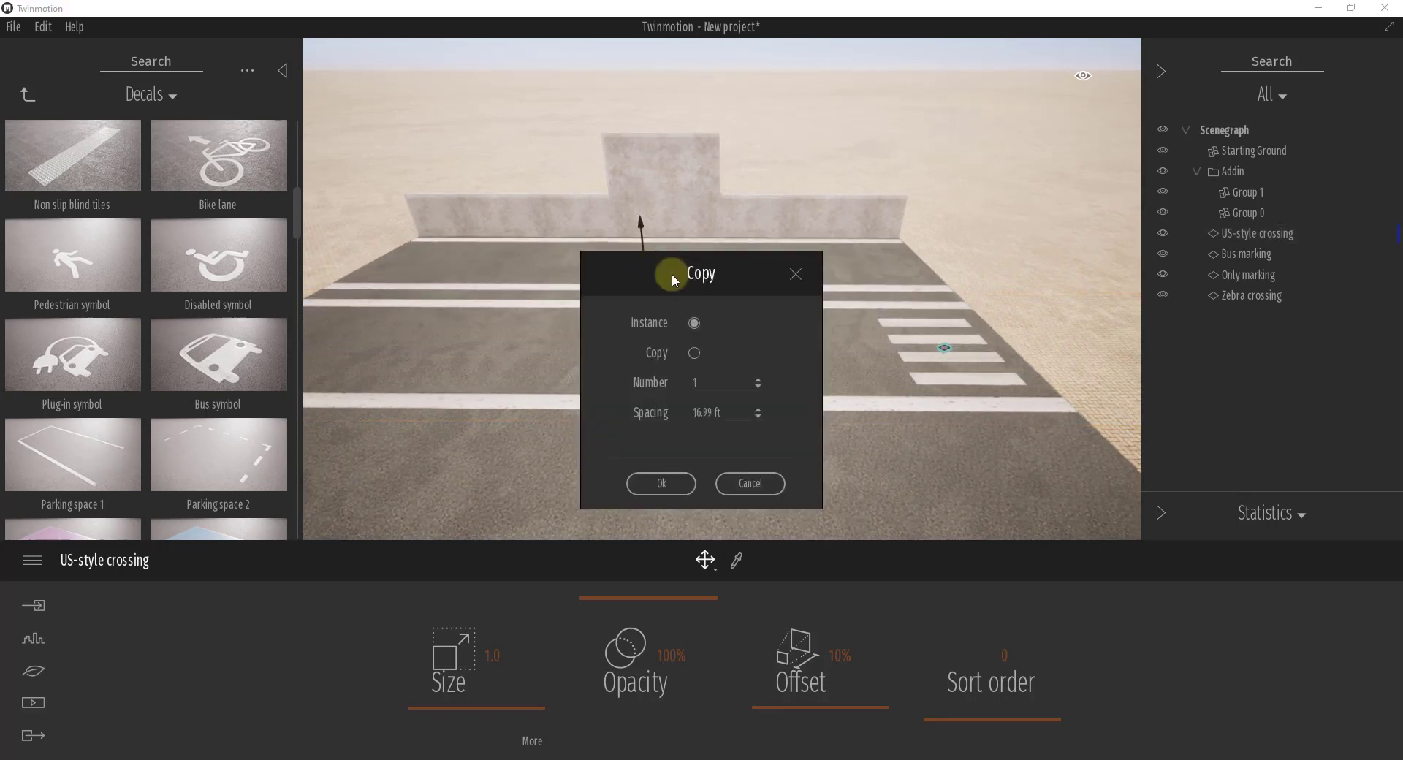
click(752, 484)
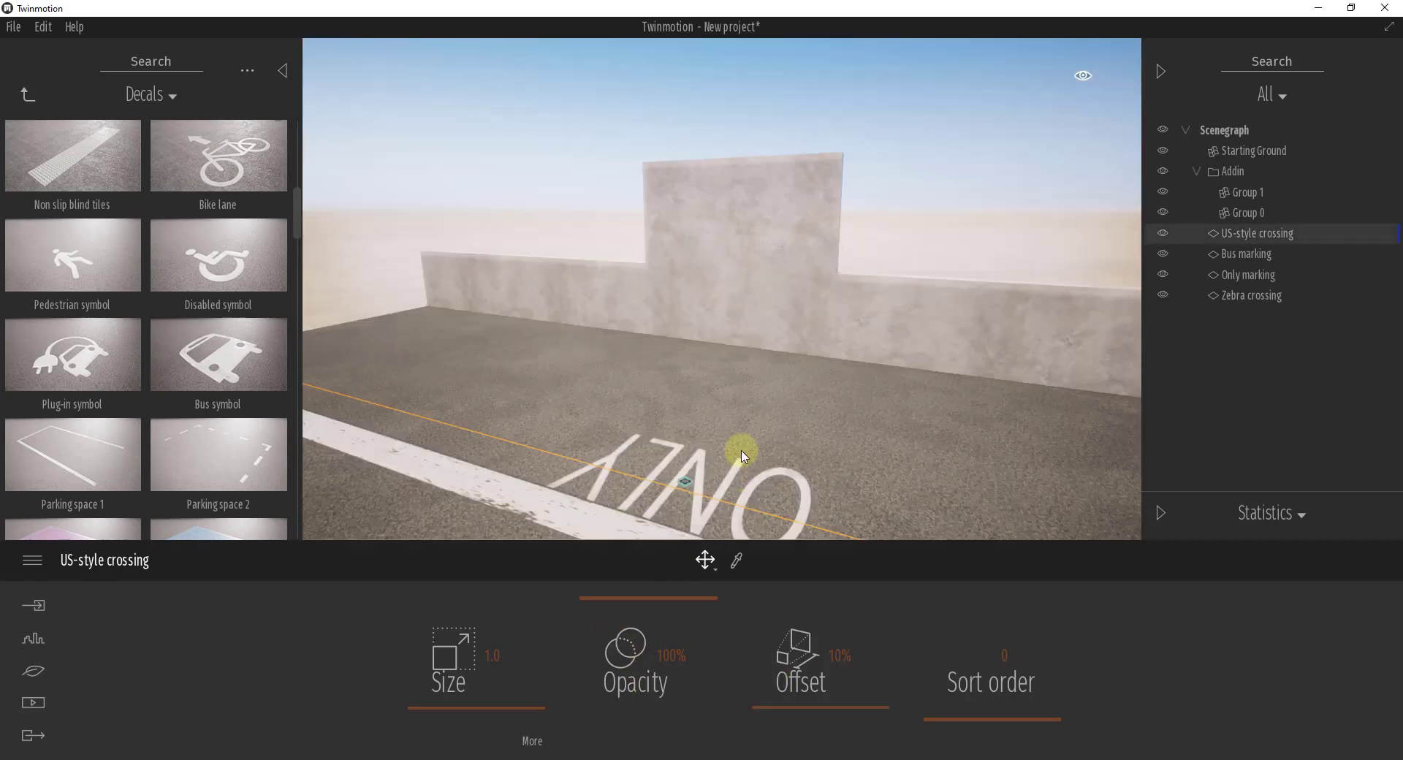
Place the Graffiti 9 decal on the tall section of the concrete wall.
right_drag(740, 453, 742, 448)
key(w)
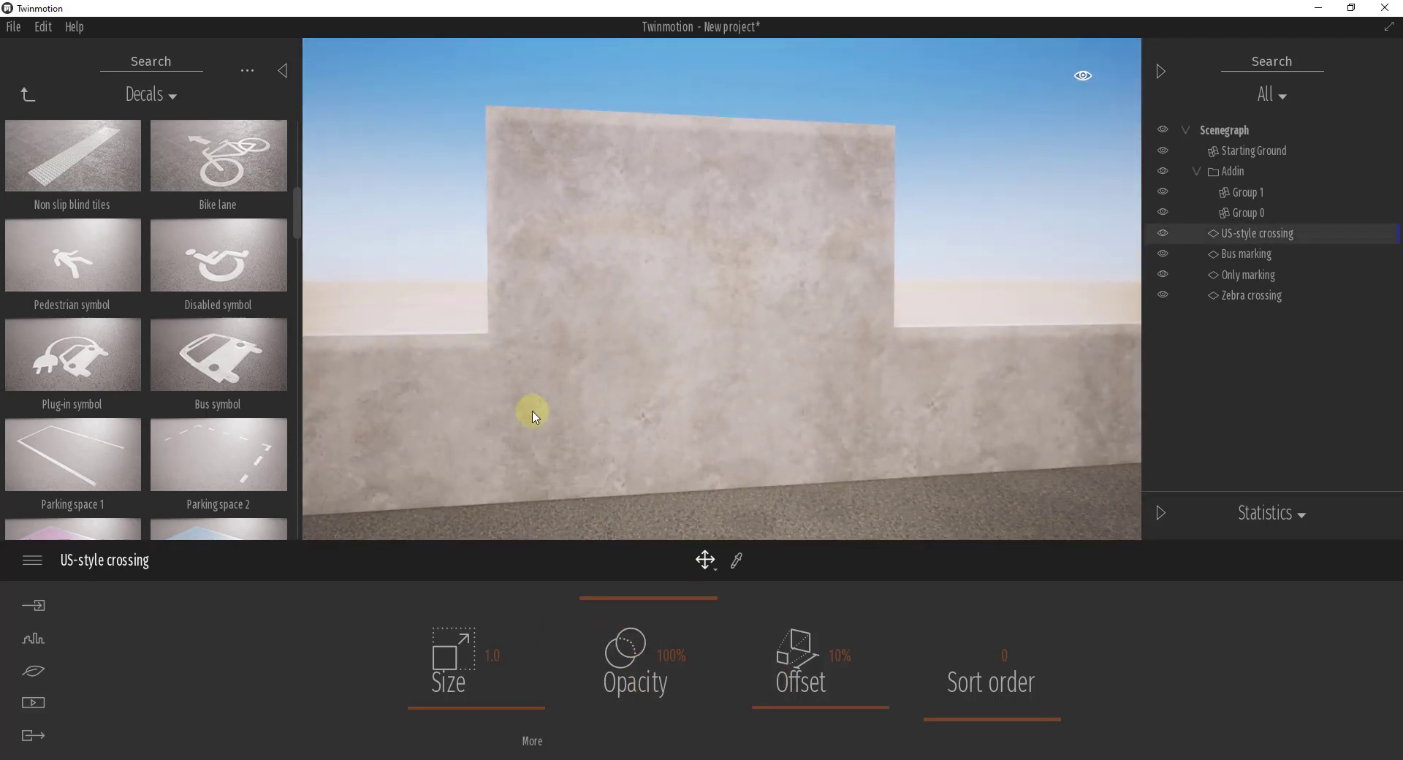
drag(297, 212, 304, 326)
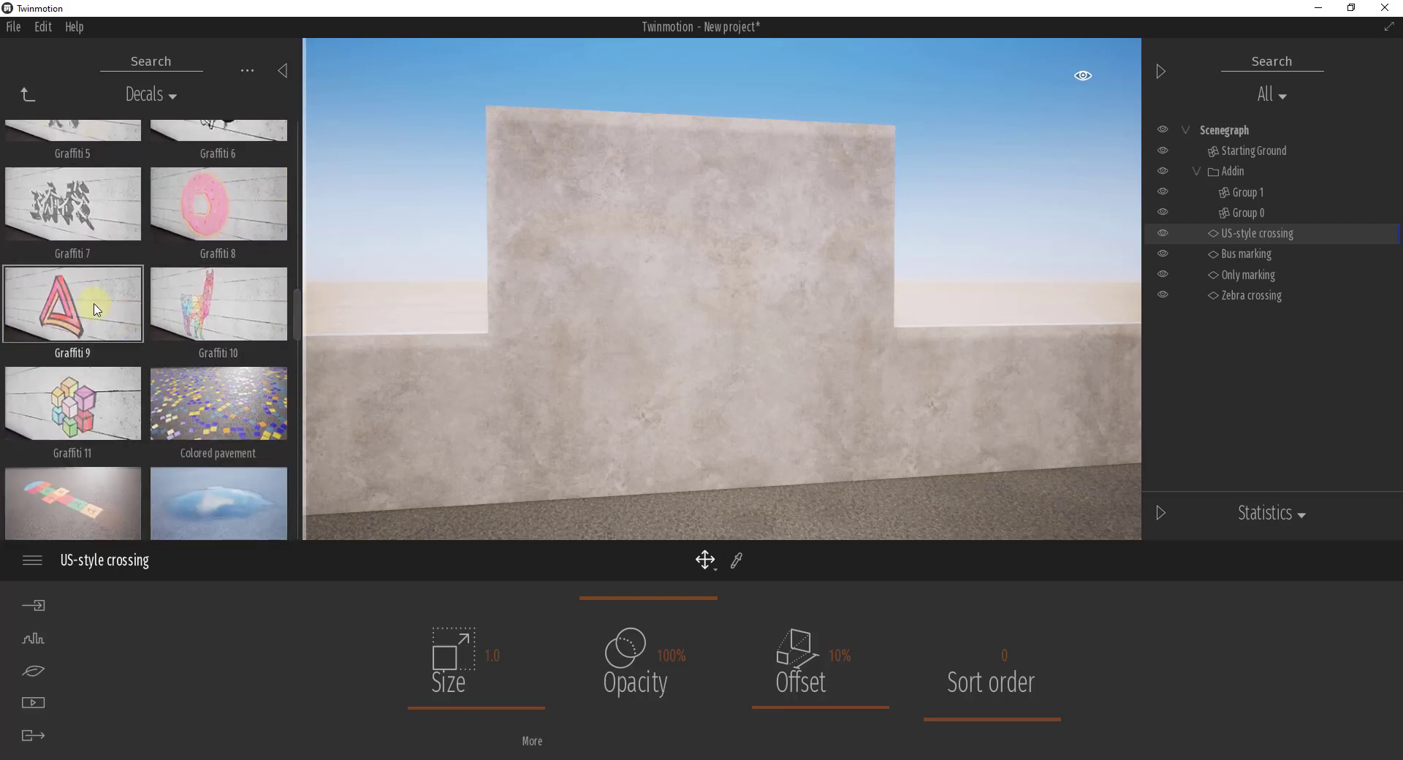
drag(88, 322, 630, 298)
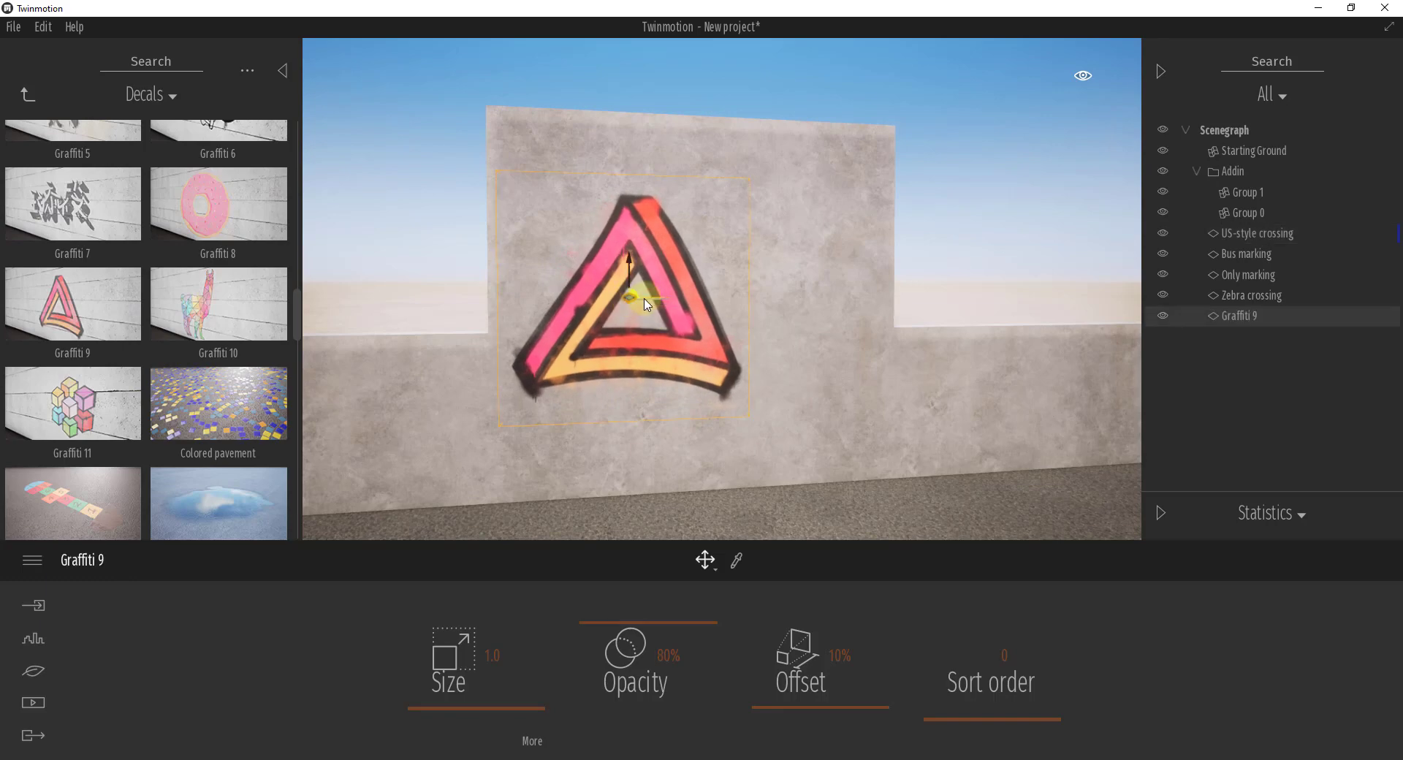
Rotate the Graffiti 9 decal slightly clockwise within the plane of the wall.
mouse_move(644, 298)
shift+middle_down()
mouse_move(664, 288)
mouse_move(658, 325)
mouse_move(627, 314)
shift+middle_up()
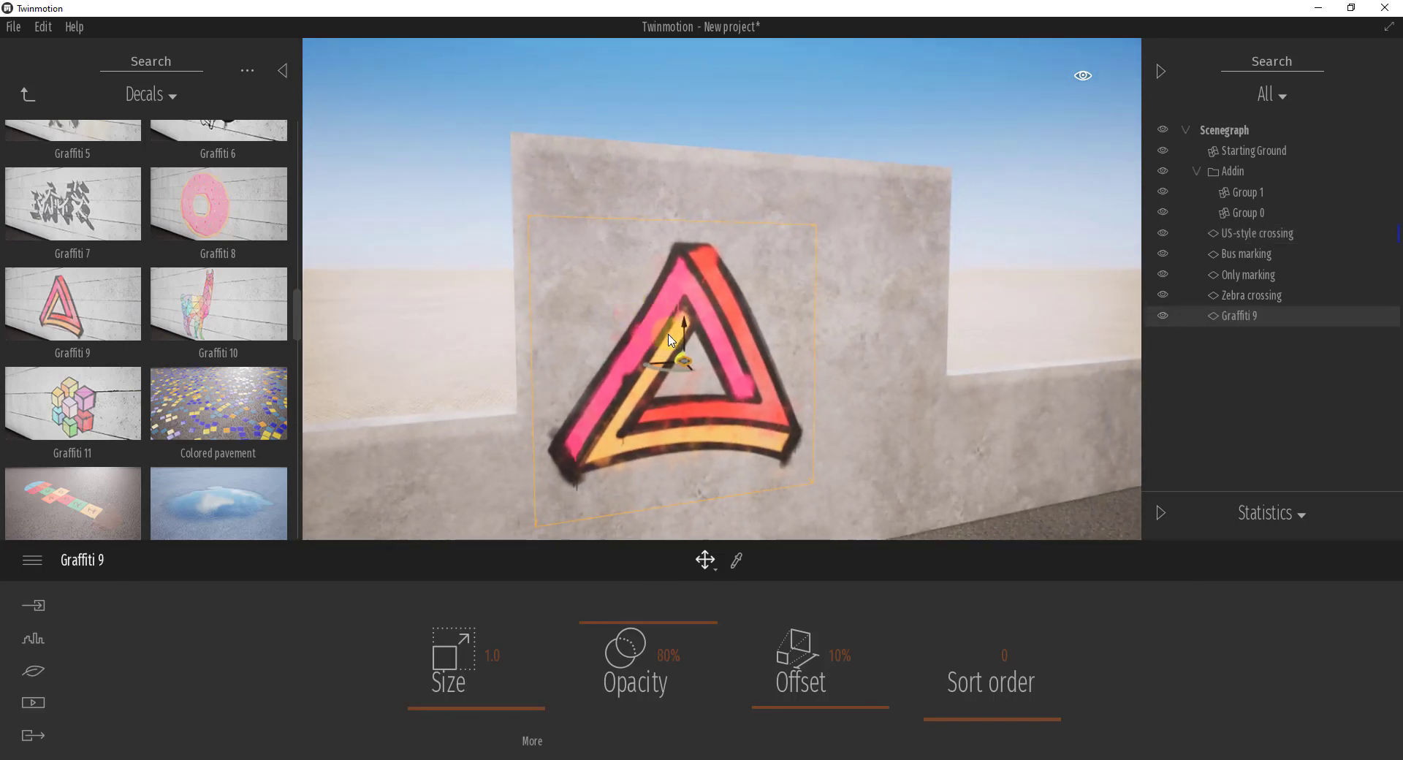
click(713, 560)
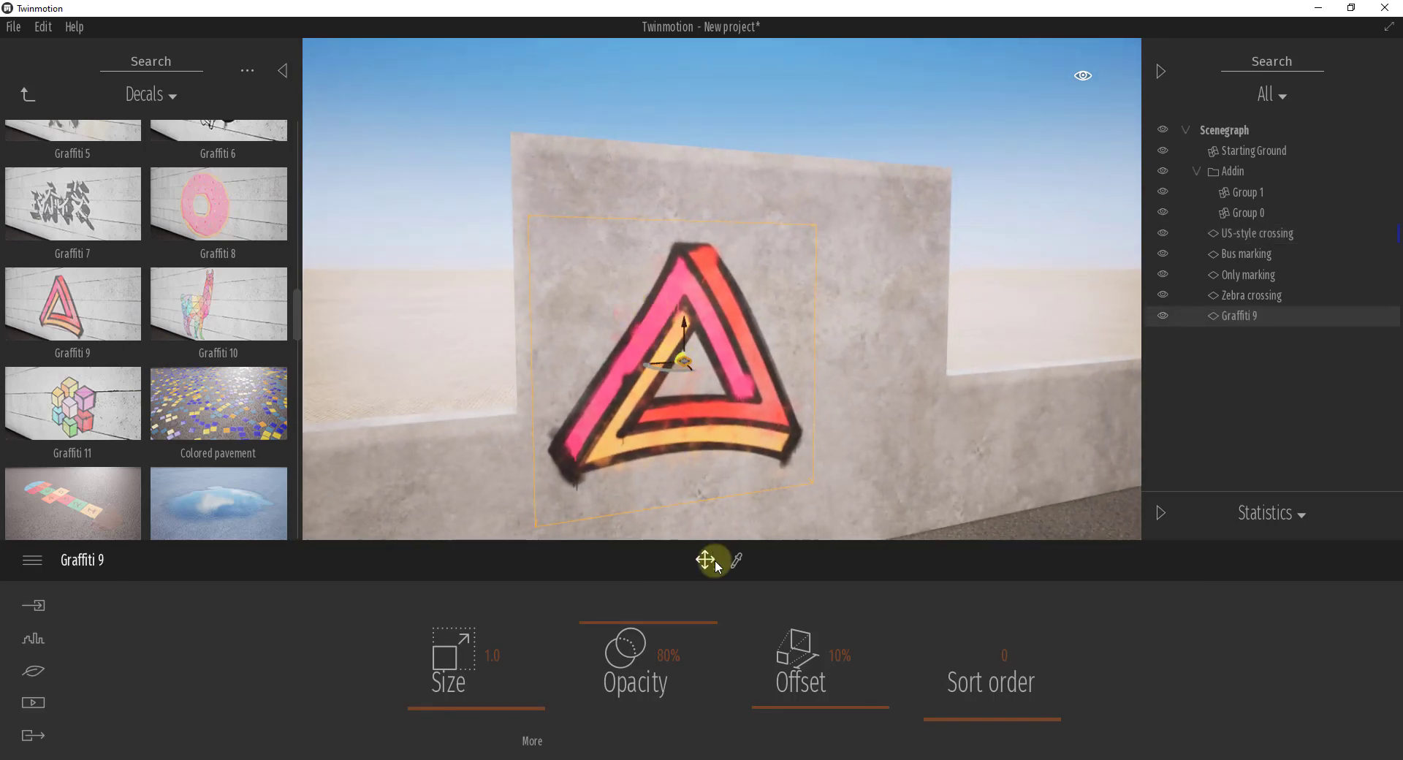
drag(659, 344, 665, 335)
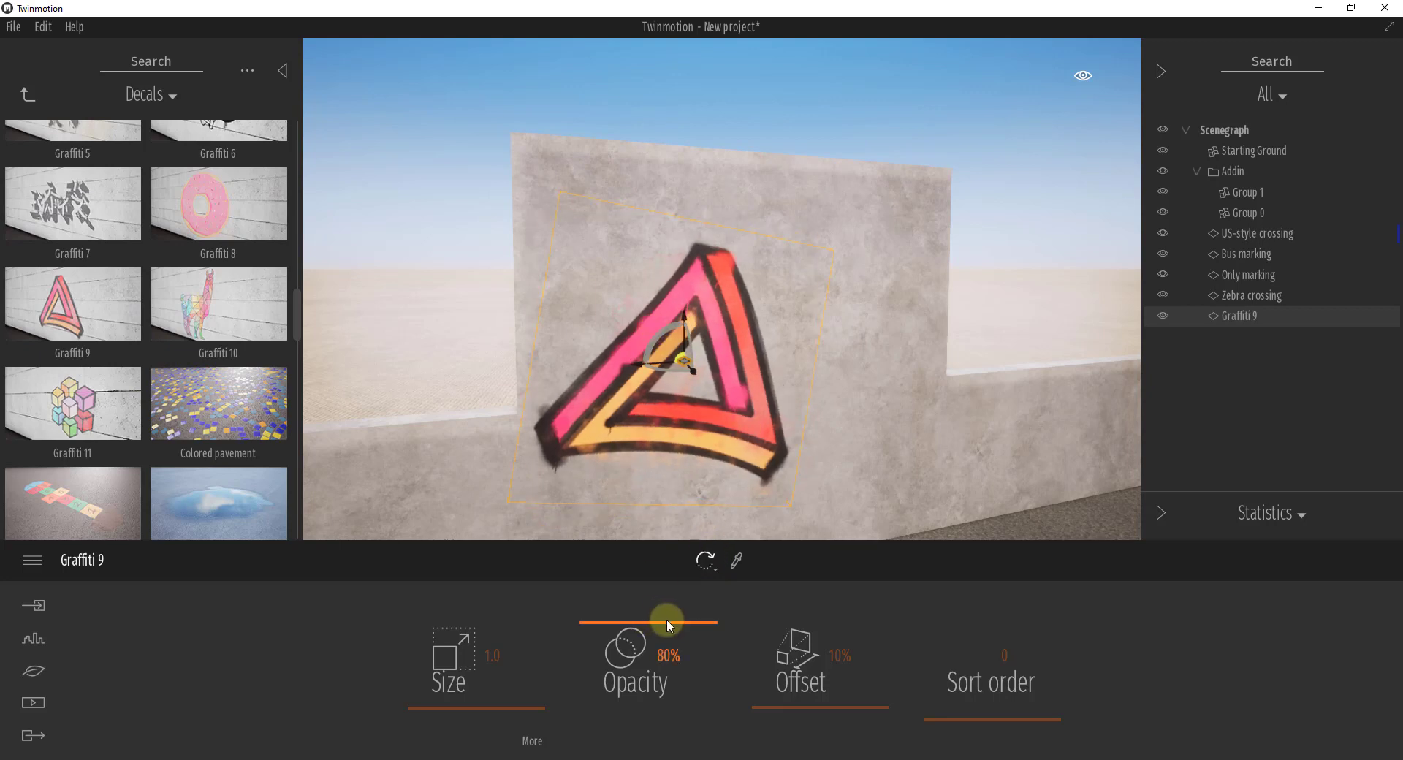
Reduce the Graffiti 9 decal's opacity to 53% and inspect the faded paint up close.
drag(687, 625, 693, 655)
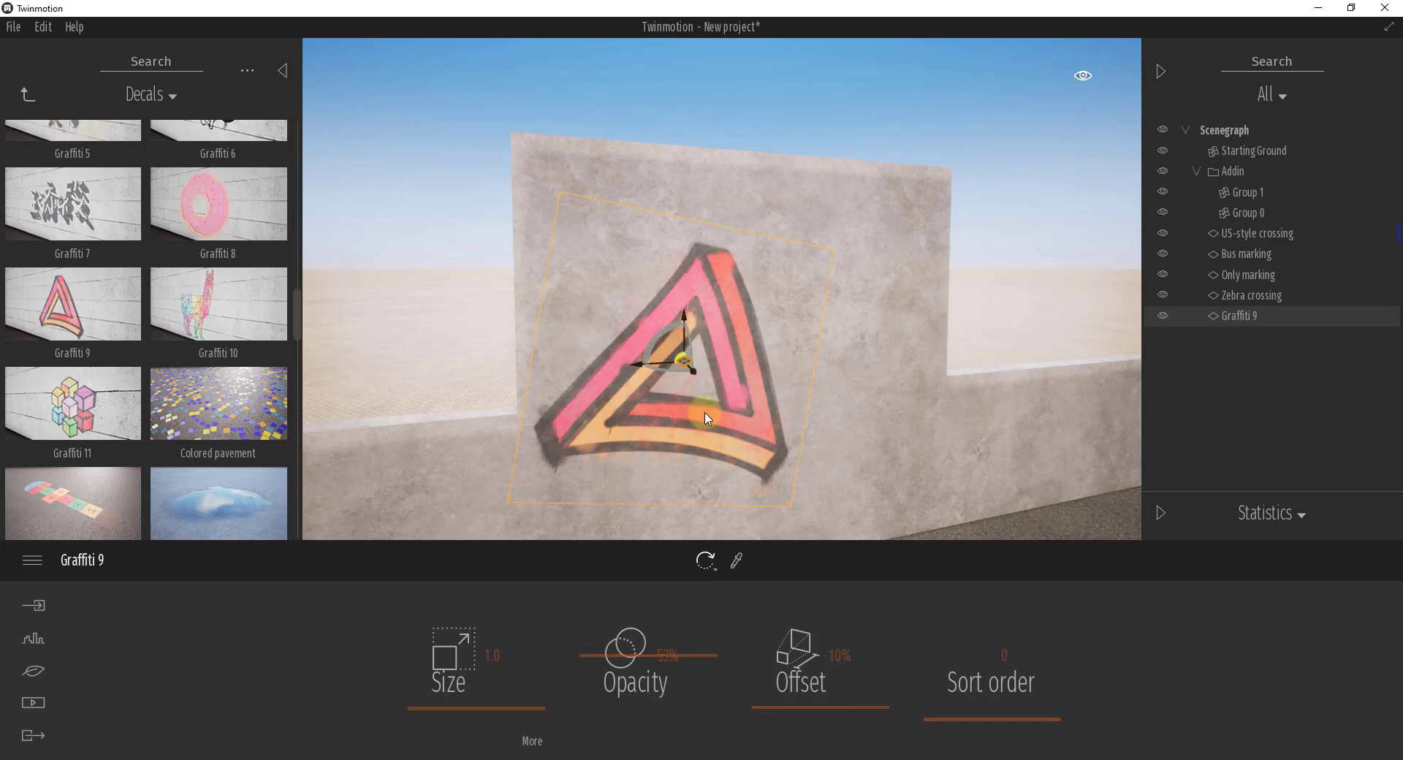
scroll(714, 415, up, 5)
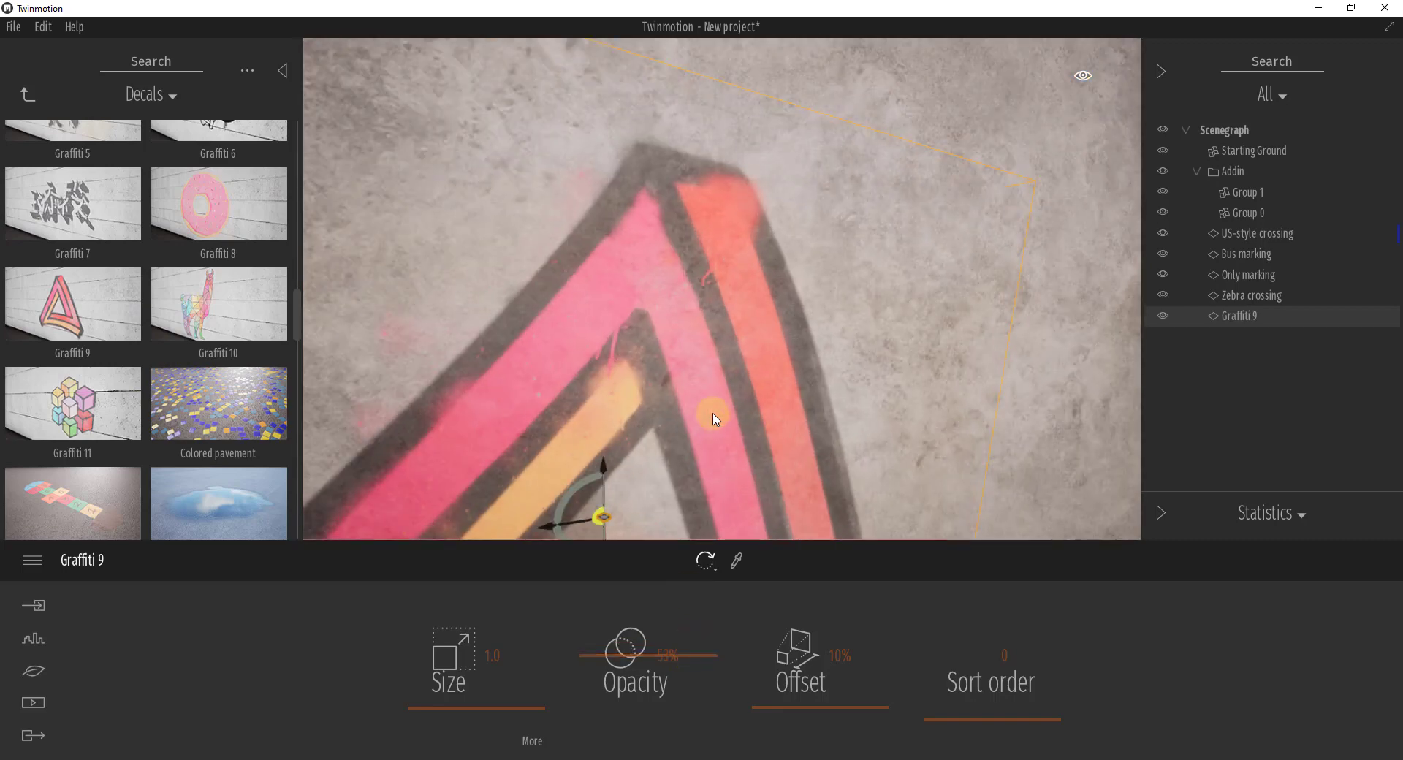
scroll(712, 414, down, 6)
scroll(709, 413, up, 2)
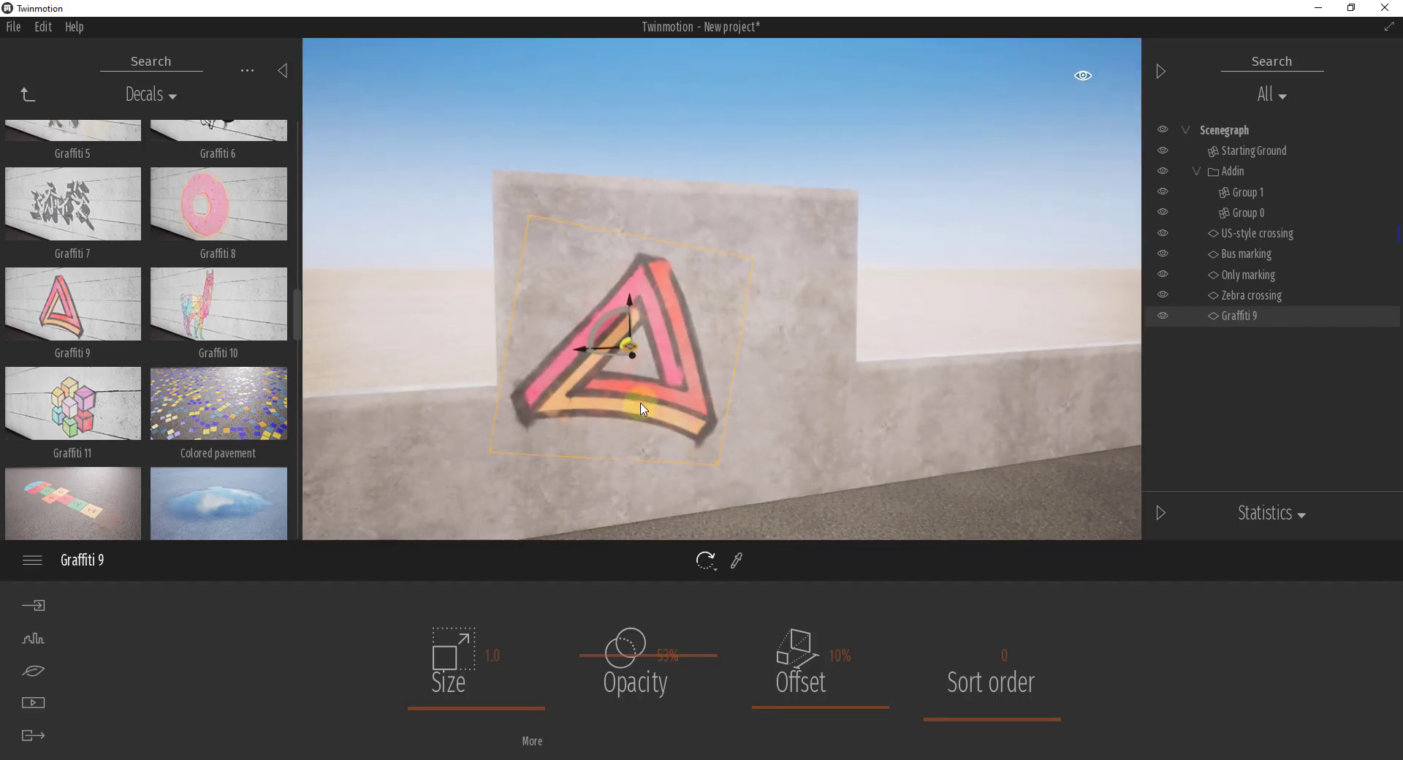
scroll(219, 377, down, 1)
Browse the stain, road damage and leak decals and place Damaged wall 1 over the right part of the graffiti.
scroll(219, 377, down, 8)
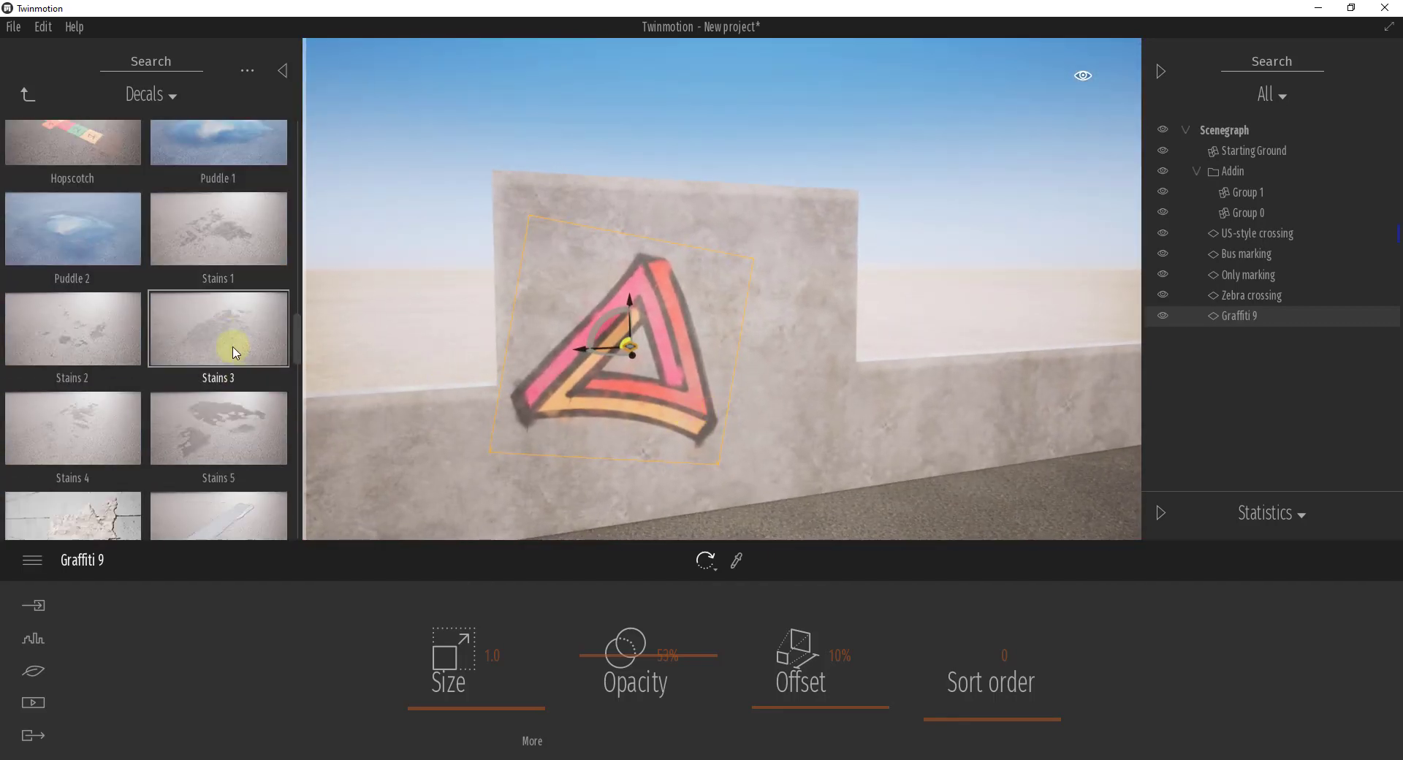
scroll(225, 346, down, 8)
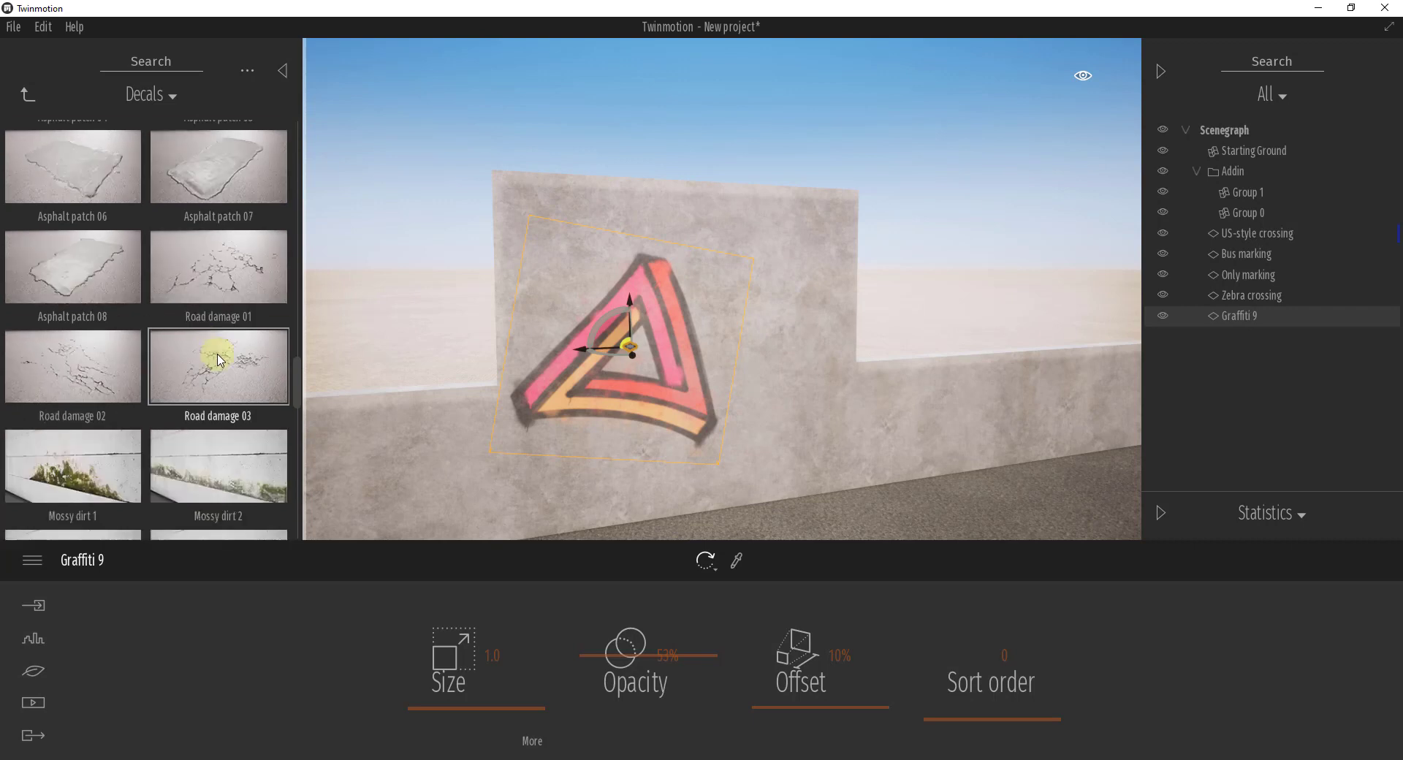
scroll(216, 358, down, 4)
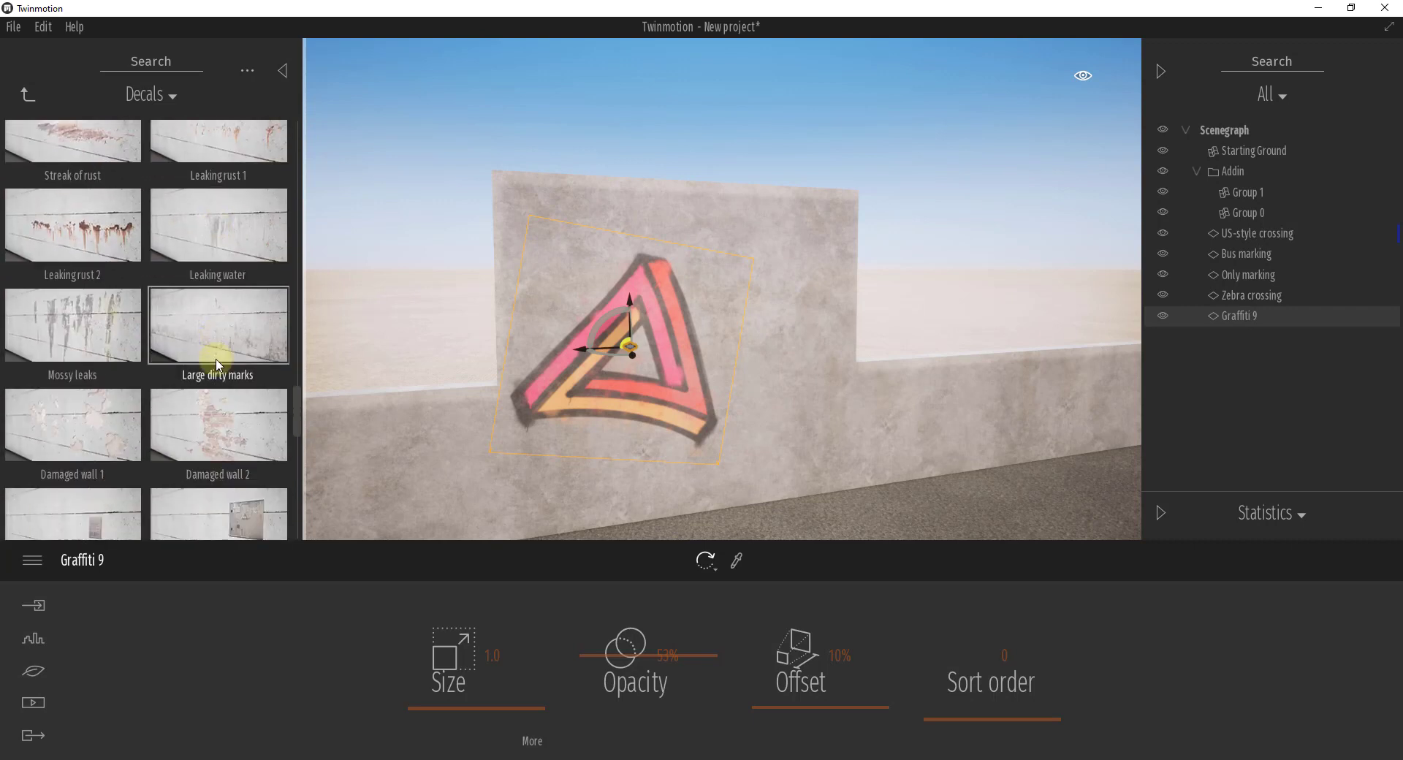
drag(57, 404, 715, 396)
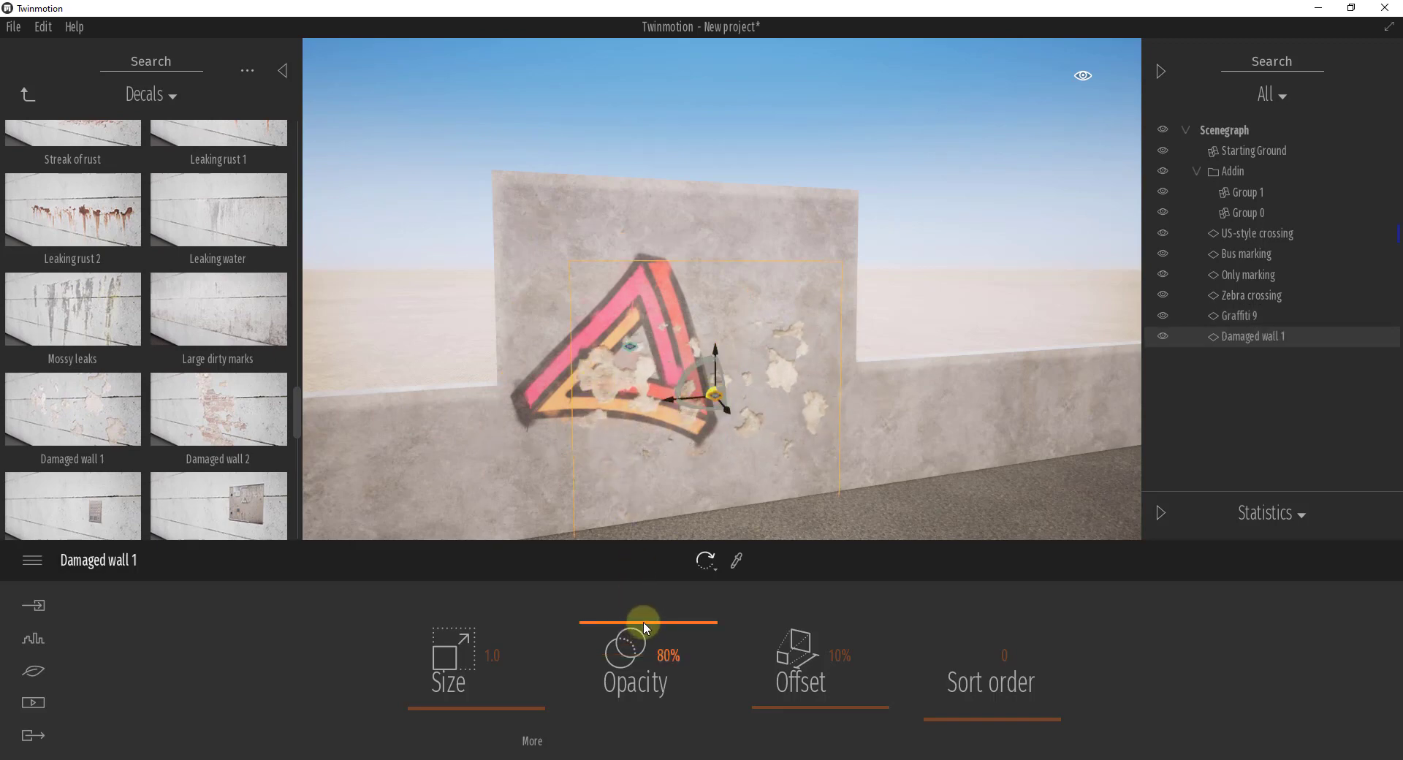
Try 96% opacity on the Damaged wall 1 decal, inspect it up close, and set the opacity to 85%.
right_drag(625, 431, 622, 417)
key(w)
drag(622, 417, 632, 416)
right_drag(632, 417, 624, 423)
mouse_move(612, 619)
mouse_down()
mouse_move(611, 665)
mouse_move(621, 603)
mouse_up()
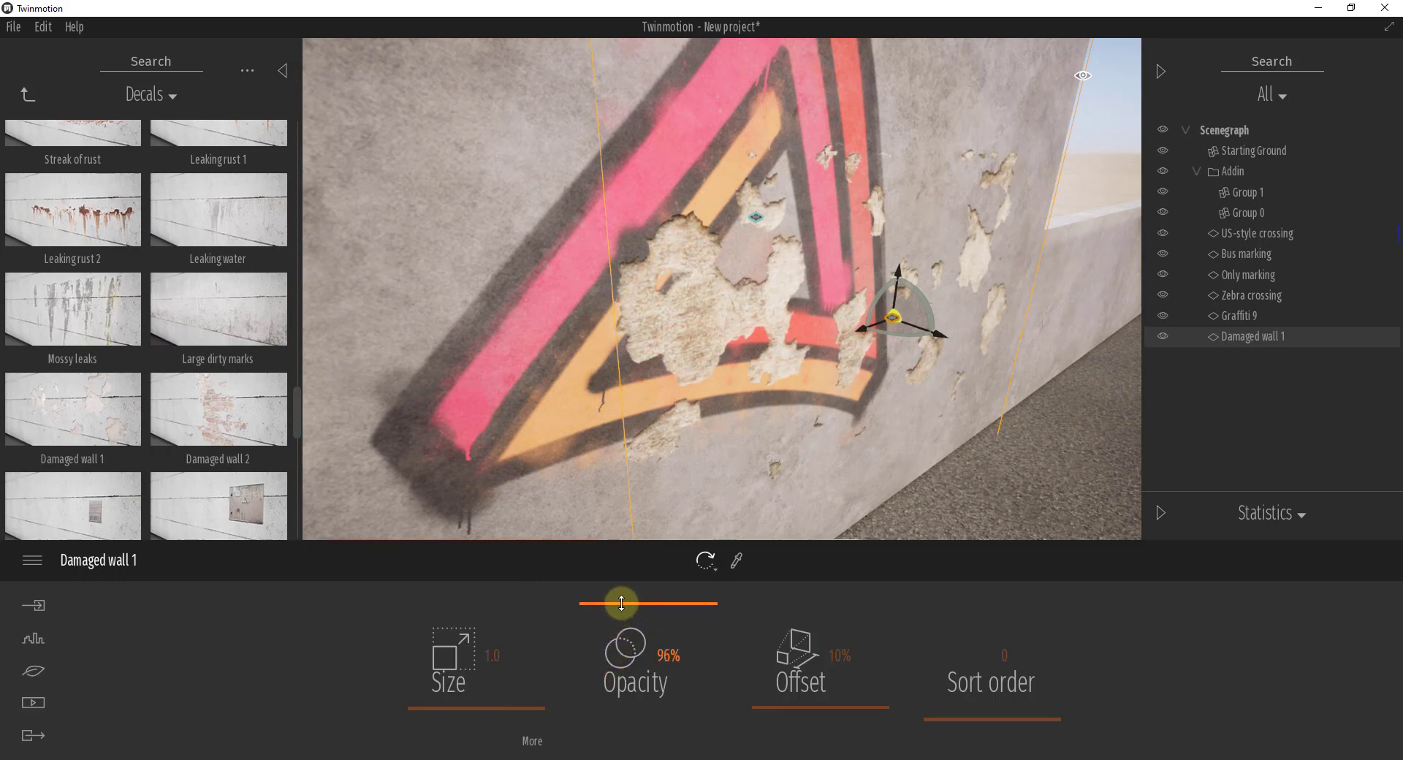
right_drag(683, 235, 683, 234)
drag(683, 235, 683, 235)
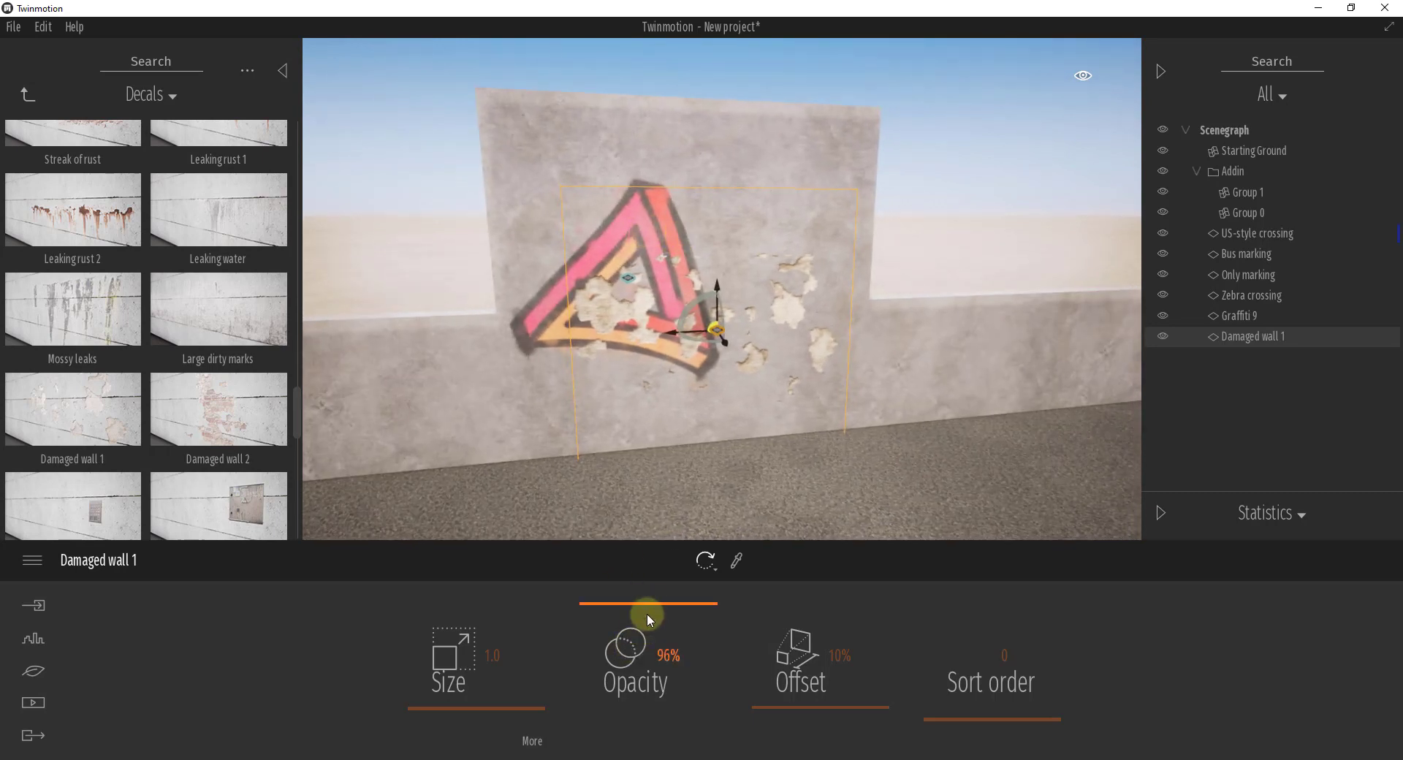
mouse_move(651, 605)
mouse_down()
mouse_move(660, 644)
mouse_move(667, 616)
mouse_up()
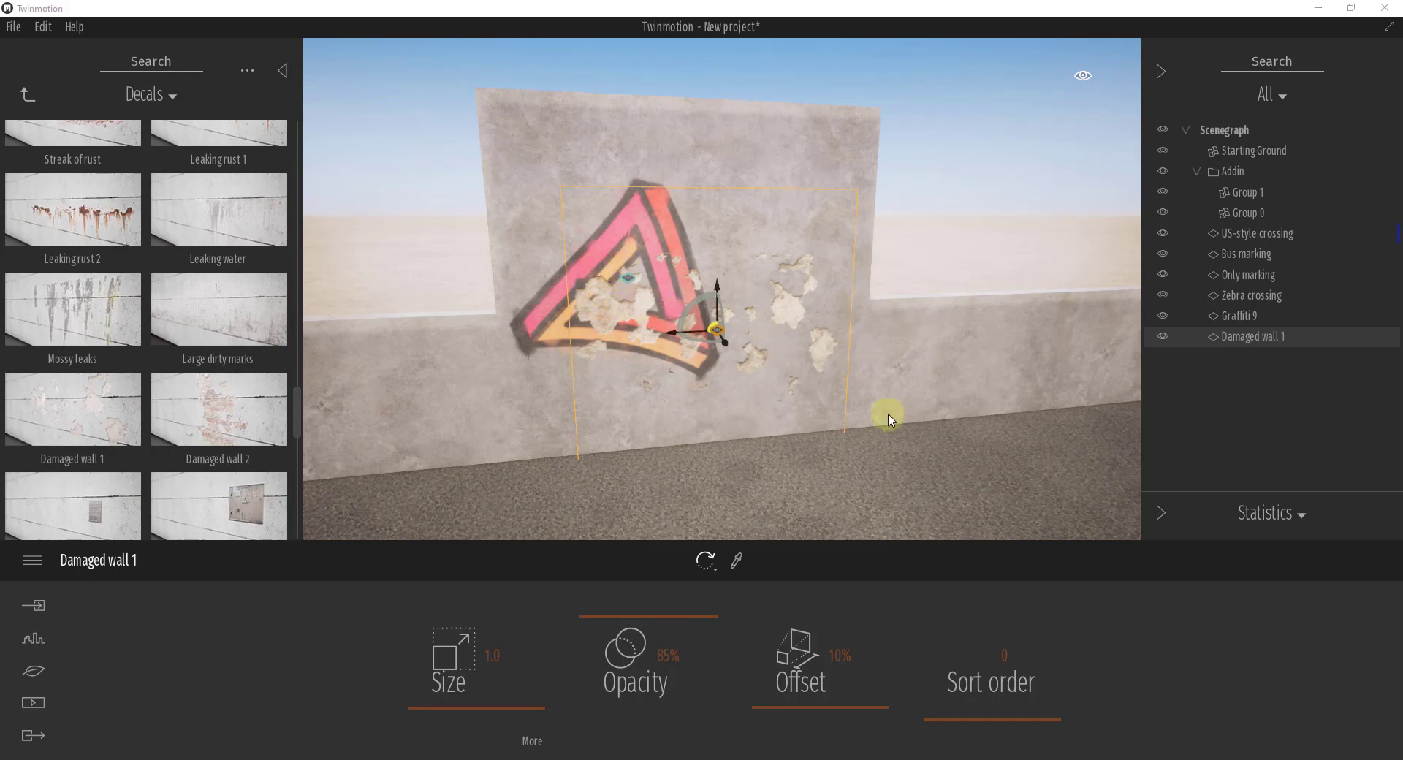
Place the Leaking rust 2 decal on the low concrete wall, near the asphalt.
right_drag(824, 423, 824, 421)
drag(823, 422, 749, 410)
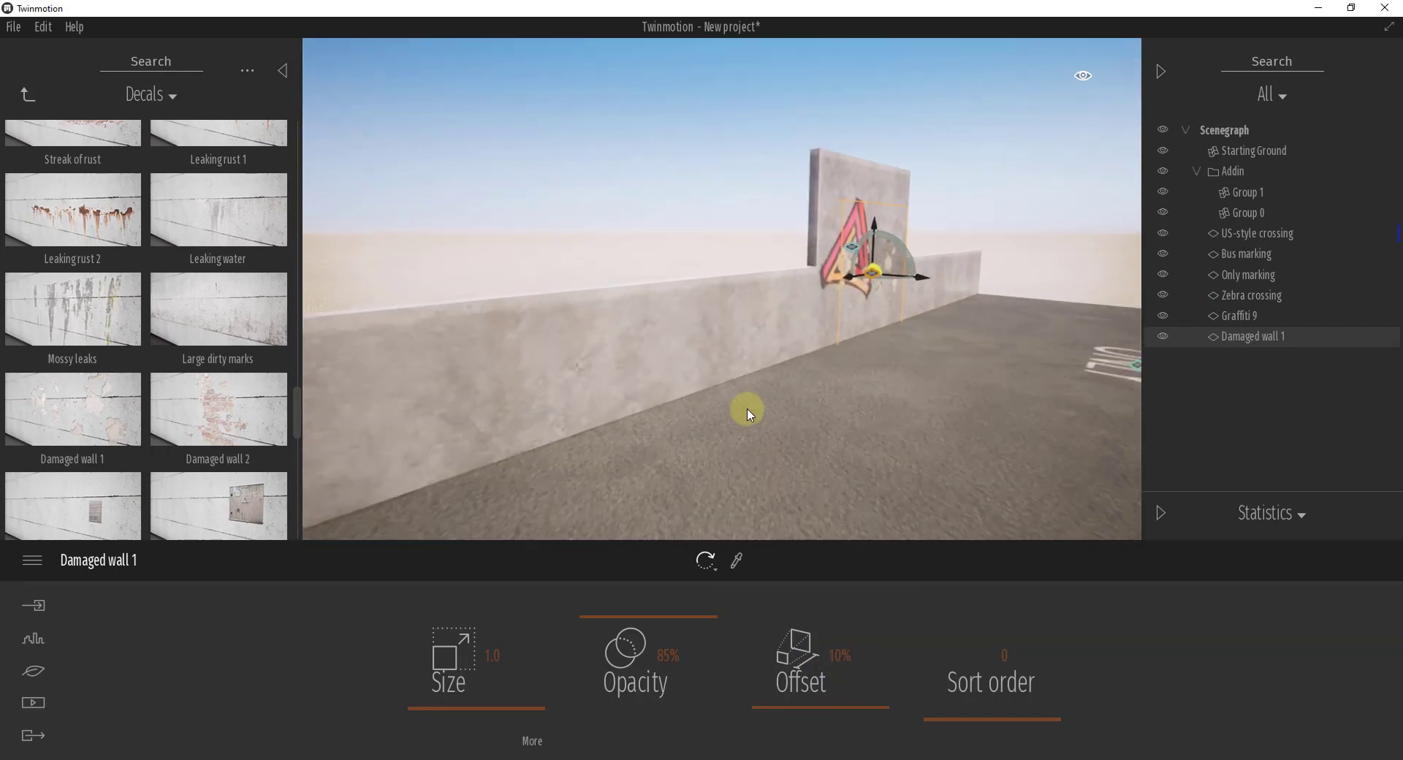
drag(72, 212, 611, 400)
key(f)
right_drag(630, 397, 629, 396)
drag(629, 397, 483, 294)
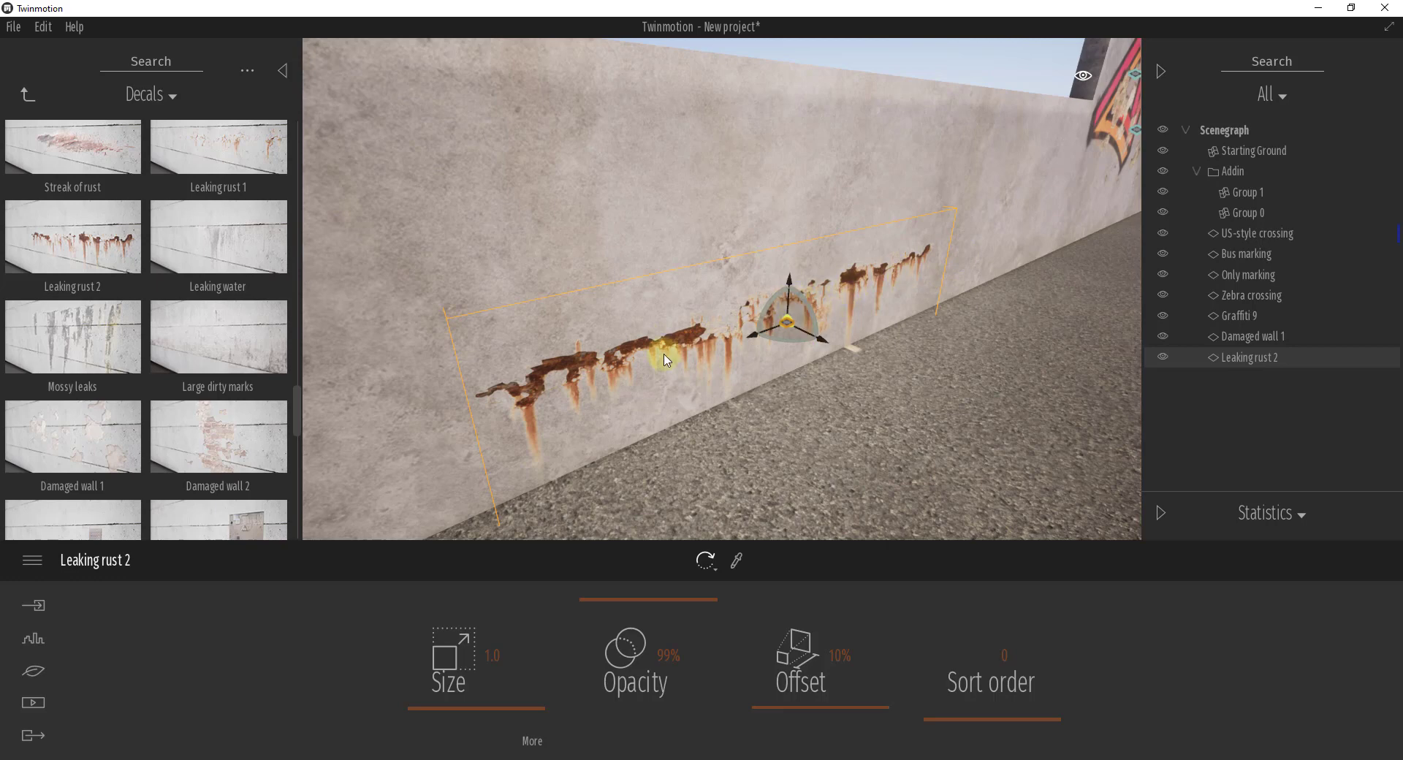
Try an offset of 0% on the Leaking rust 2 decal and raise it to 1%.
click(806, 728)
drag(811, 707, 803, 726)
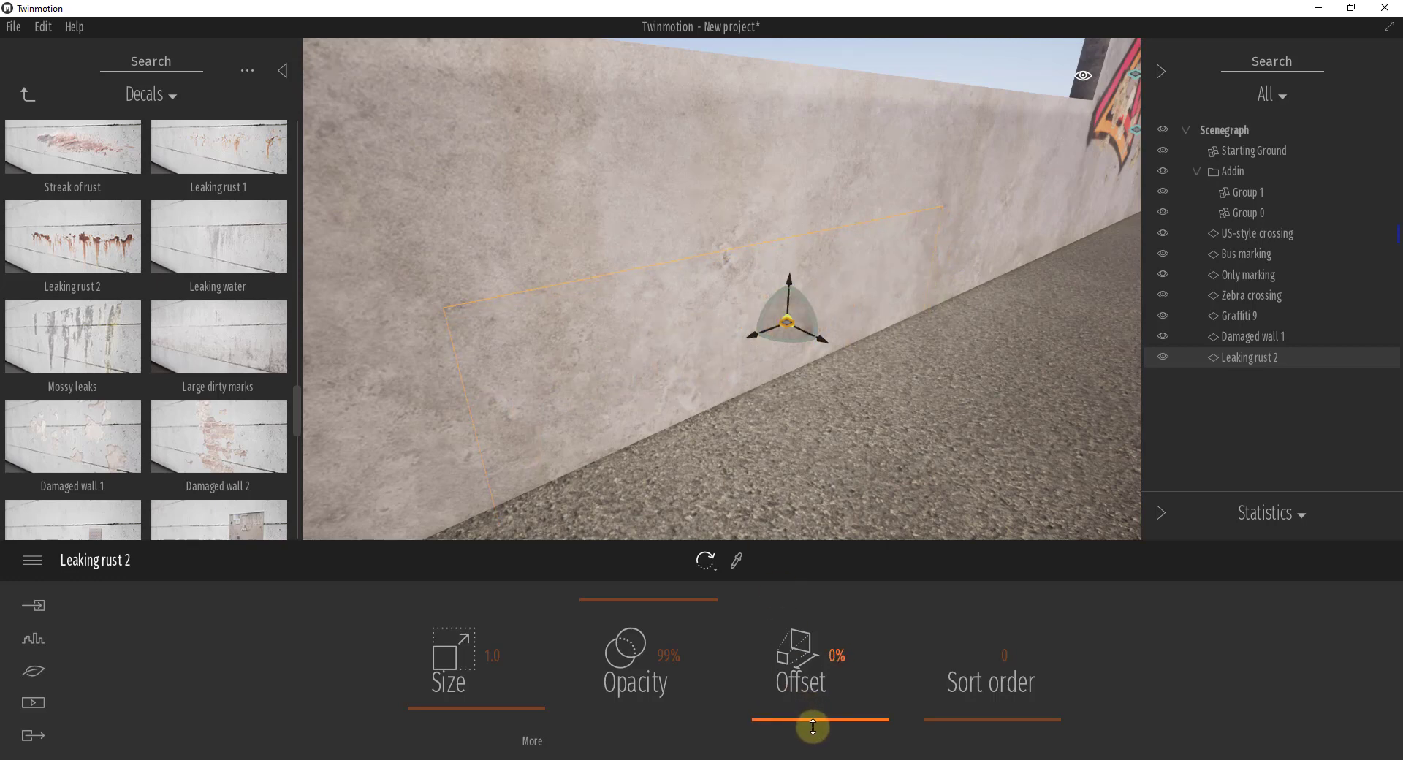
mouse_move(826, 722)
mouse_down()
mouse_move(846, 694)
mouse_move(852, 717)
mouse_up()
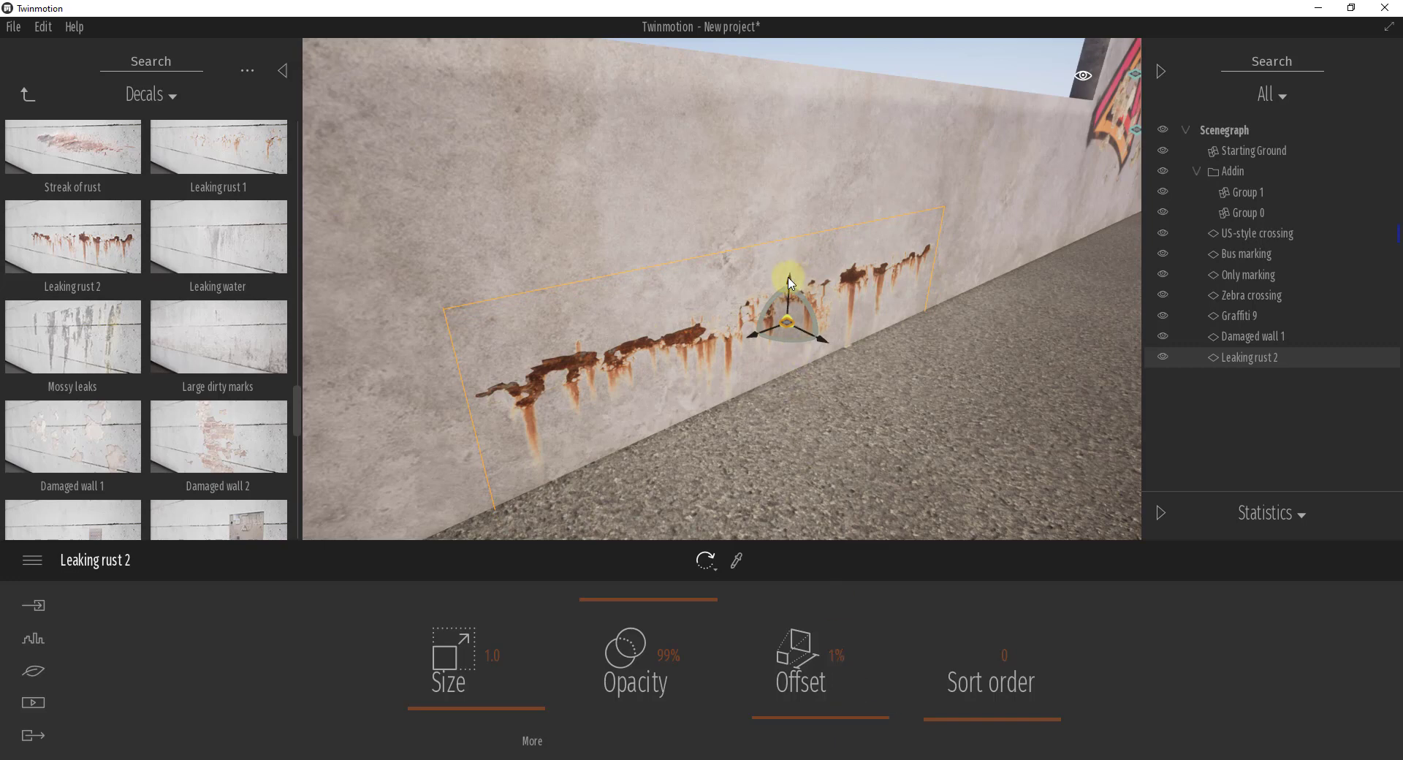
Move the Leaking rust 2 decal higher up the low wall.
click(789, 278)
click(788, 320)
click(788, 291)
drag(793, 286, 795, 236)
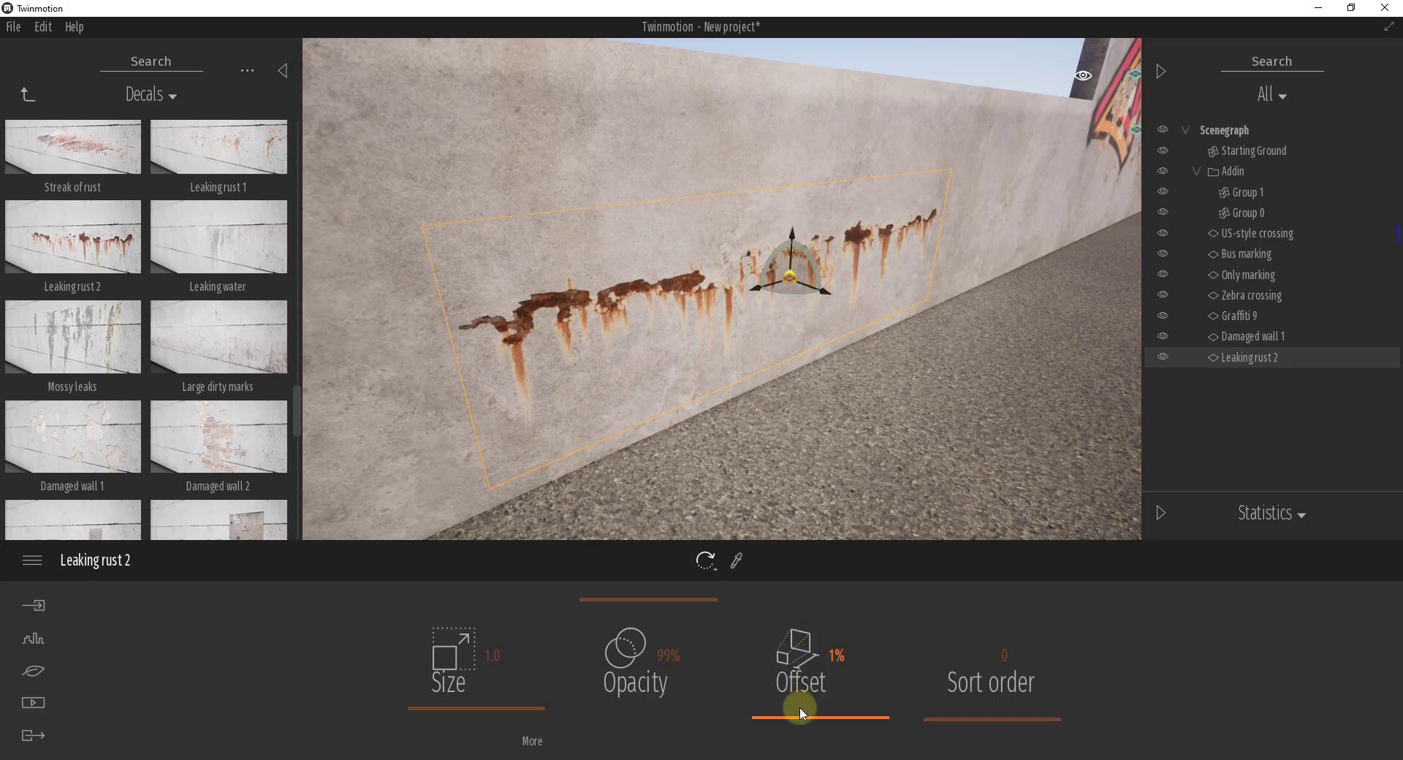
Lower the Leaking rust 2 decal to overlap the asphalt and compare its projection at offsets of 43%, 4% and 54%.
drag(800, 708, 811, 669)
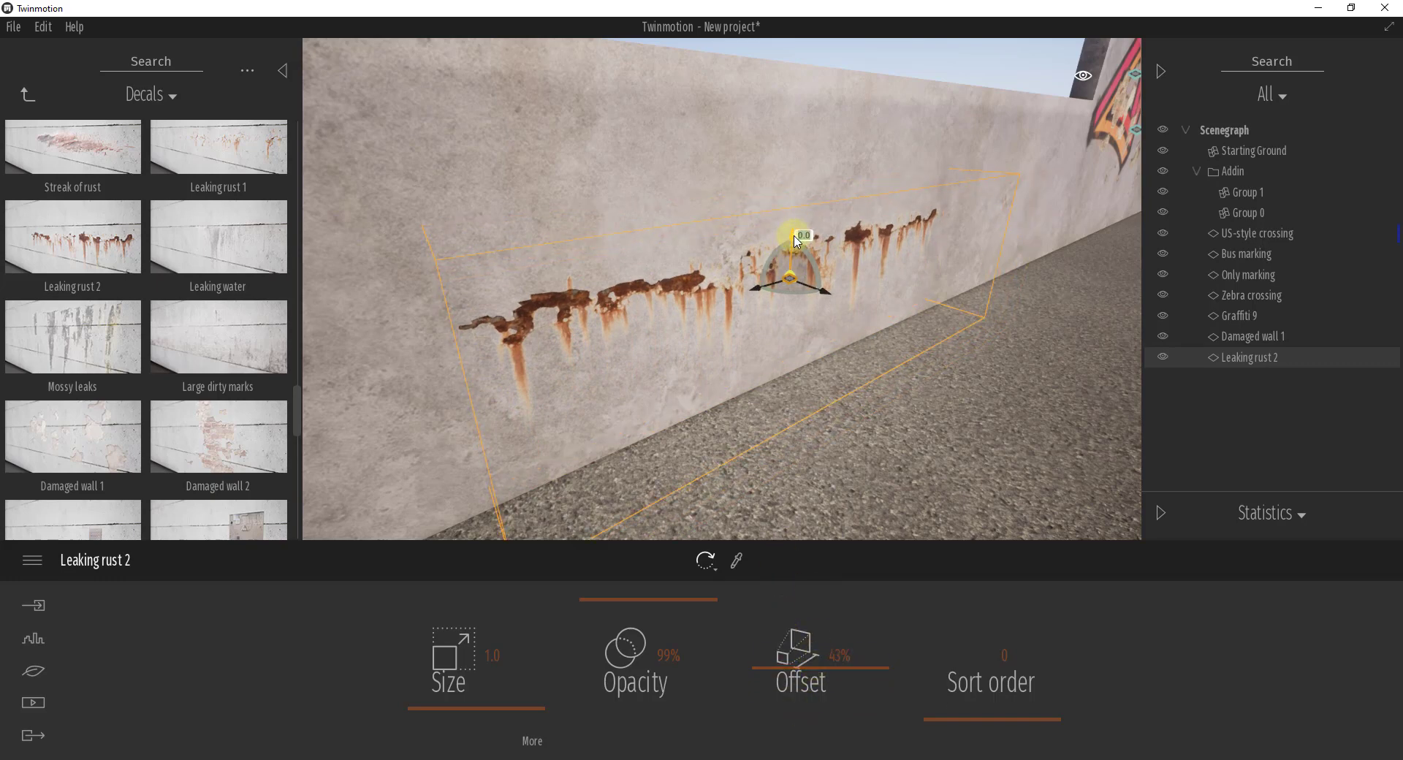
drag(796, 242, 799, 316)
drag(871, 666, 882, 705)
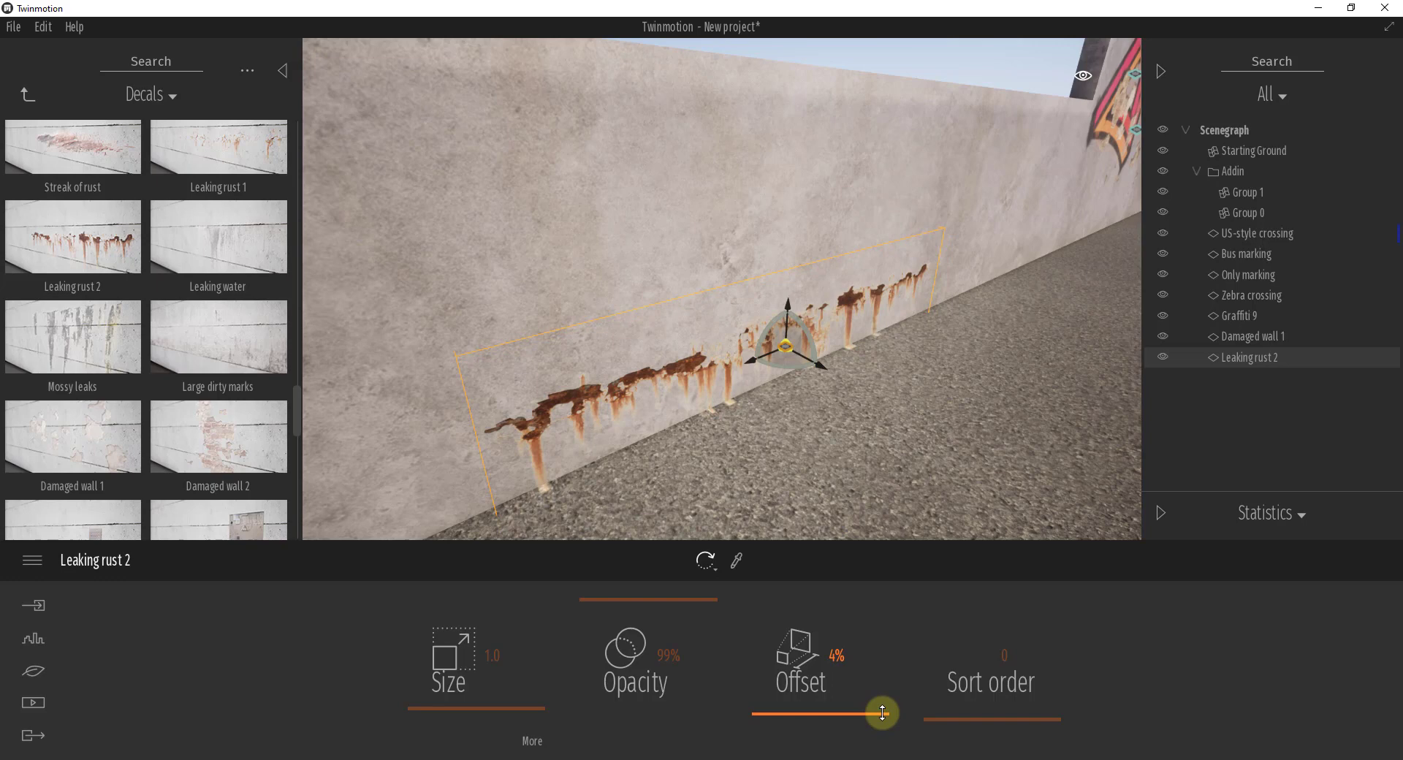
drag(877, 715, 876, 653)
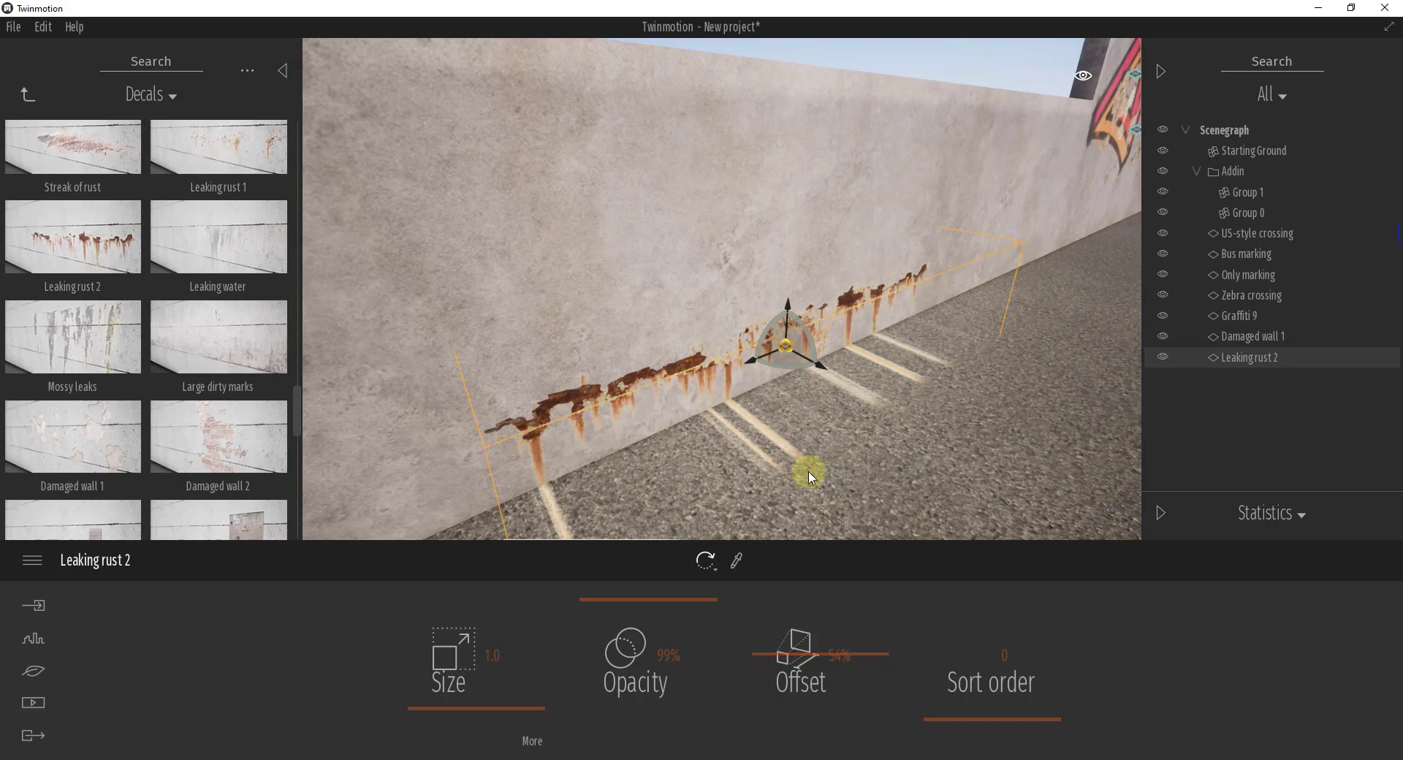
Raise the Leaking rust 2 decal by about 0.54 and reduce its offset to 7%.
drag(790, 313, 795, 281)
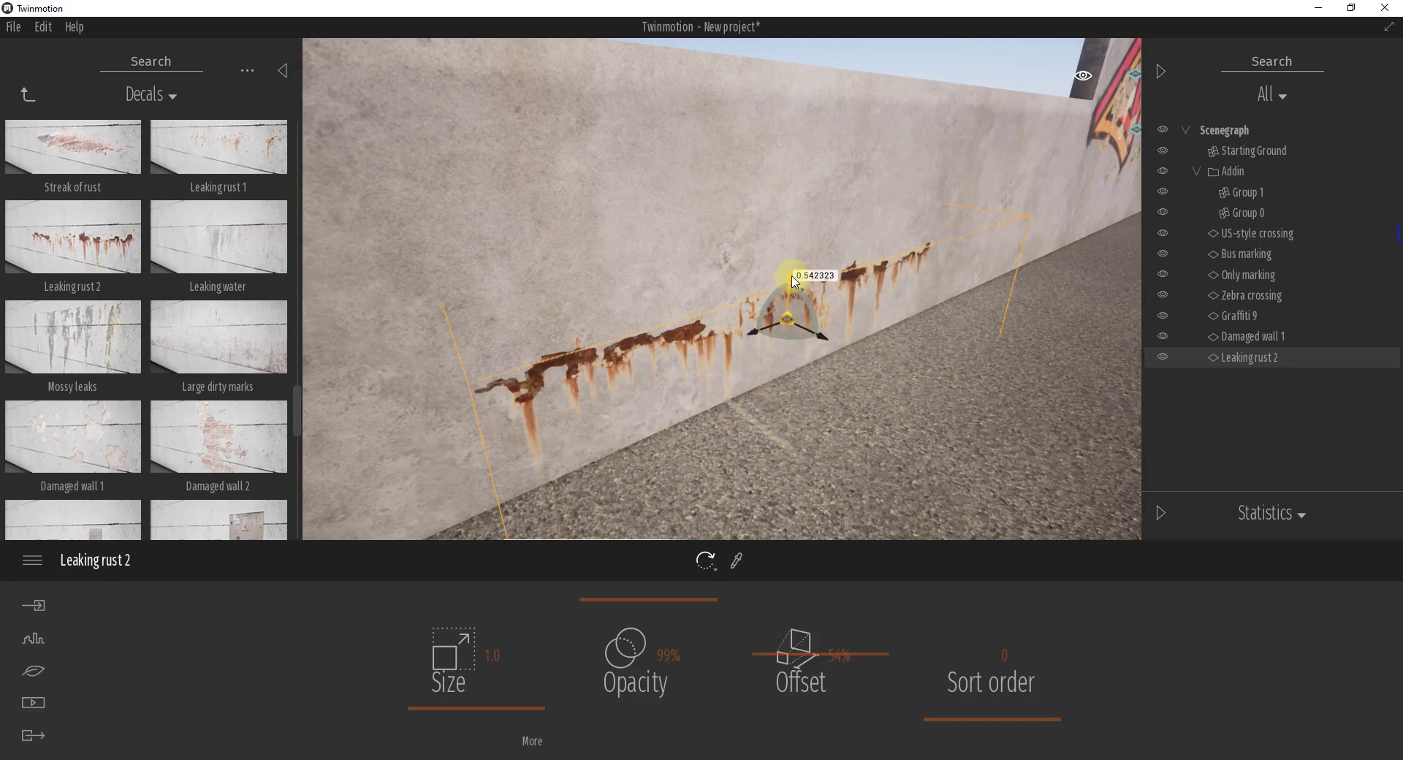
click(831, 656)
click(866, 653)
drag(767, 660, 768, 711)
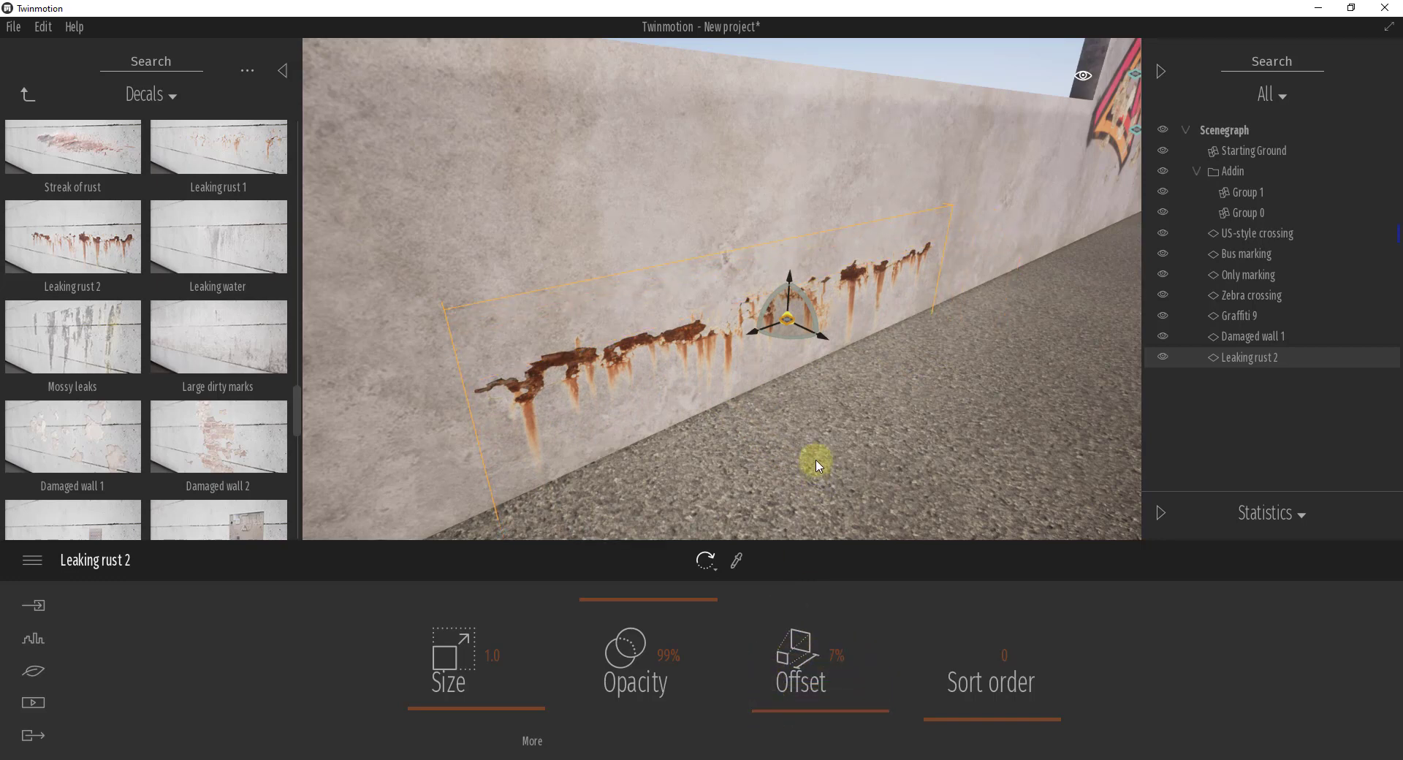
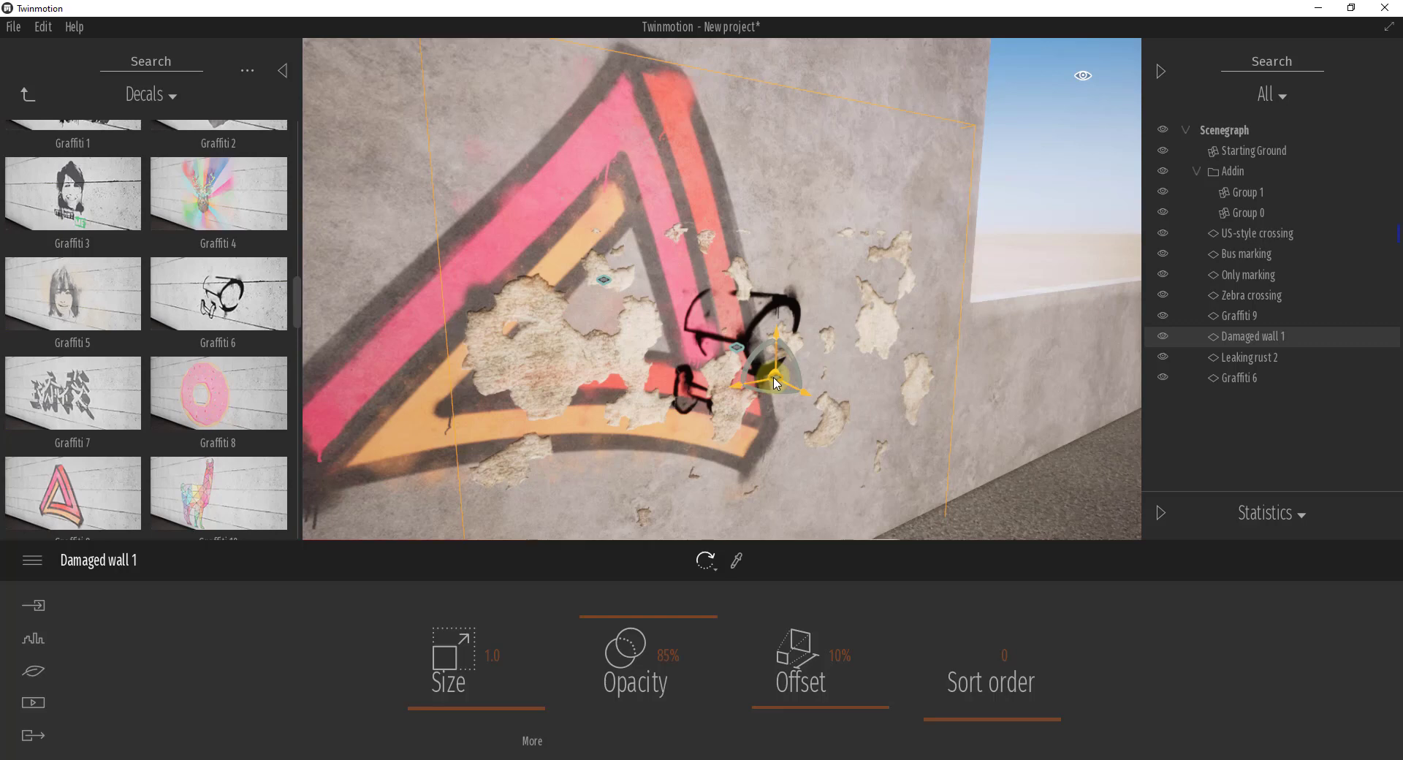
Shift the Damaged wall 1 decal slightly along the wall and select the overlapping Graffiti 6 decal.
drag(764, 371, 776, 377)
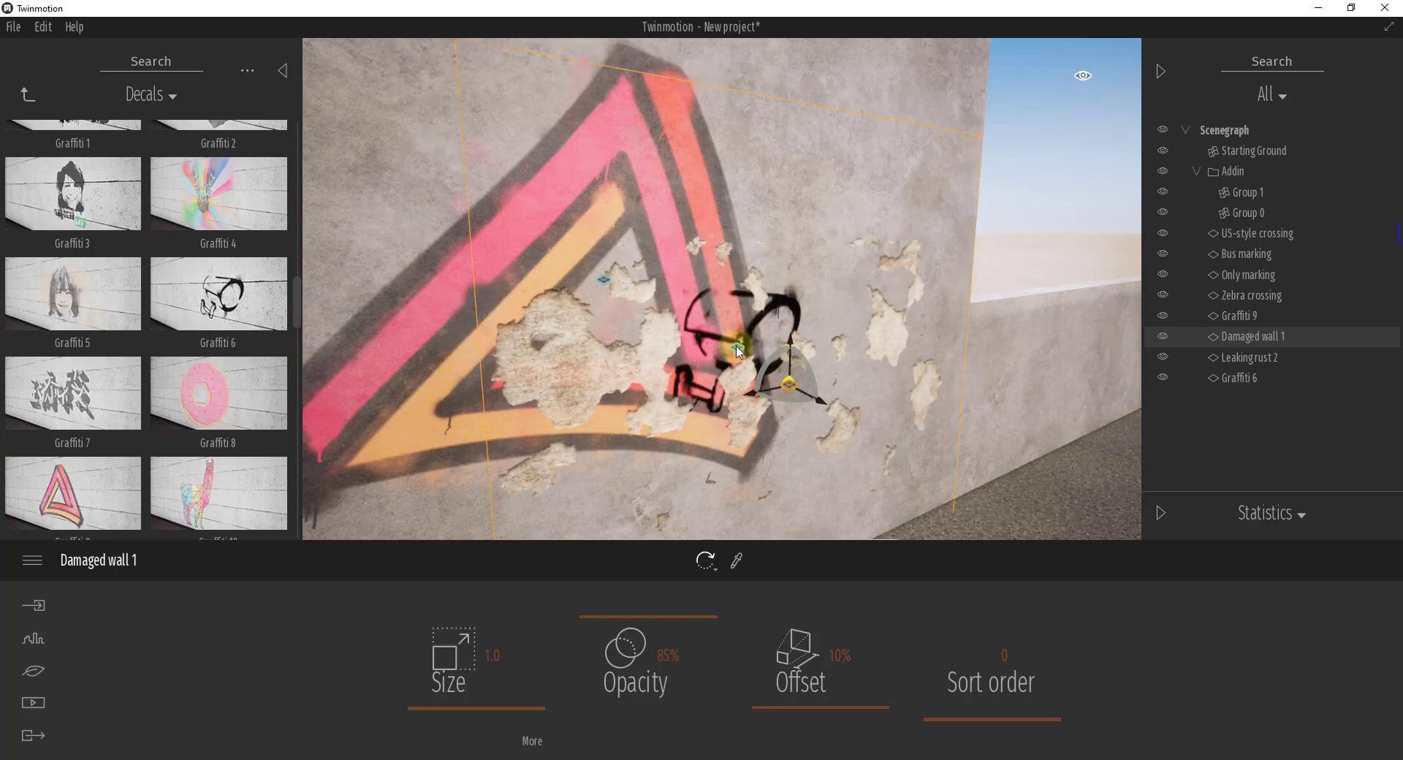
click(739, 352)
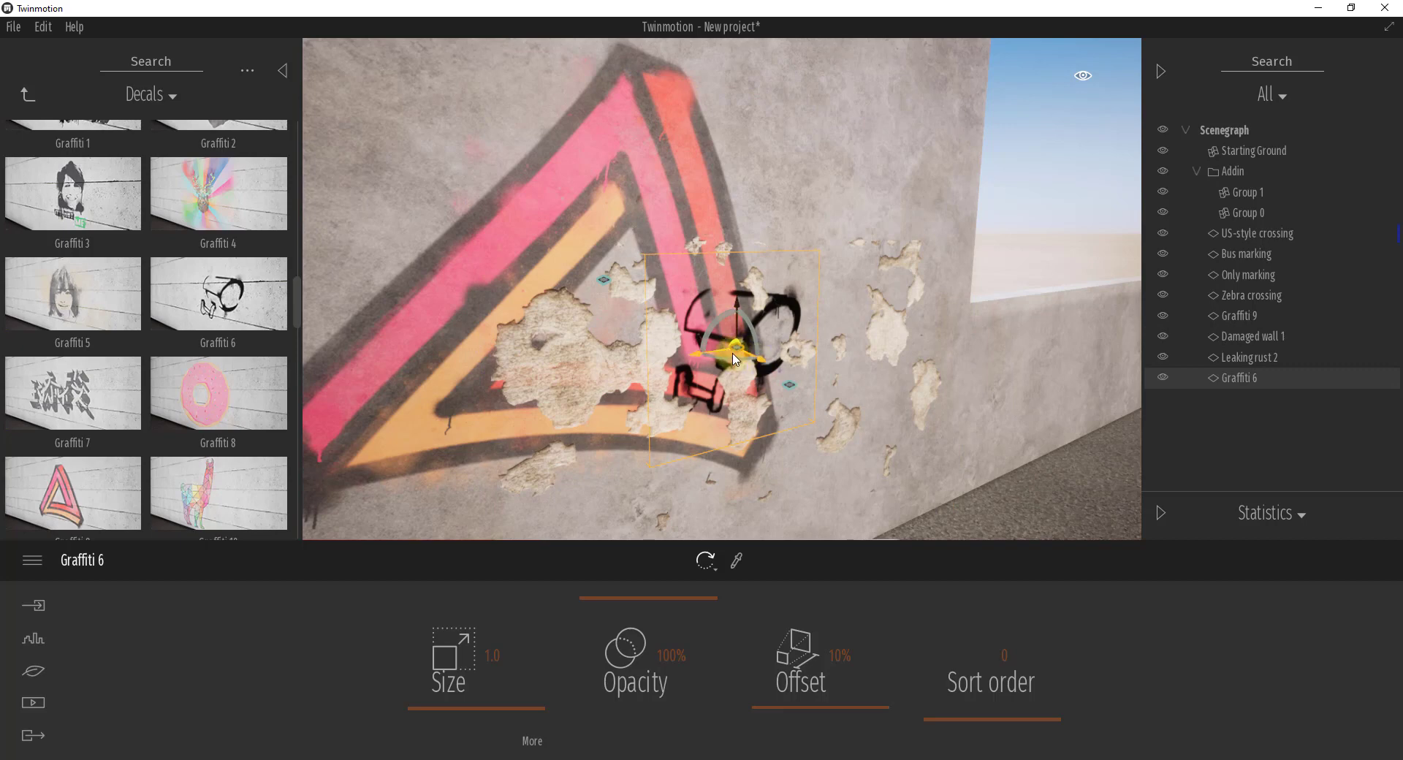
Raise the Graffiti 6 decal's sort order to 4 and return it to 0.
right_drag(767, 390, 766, 386)
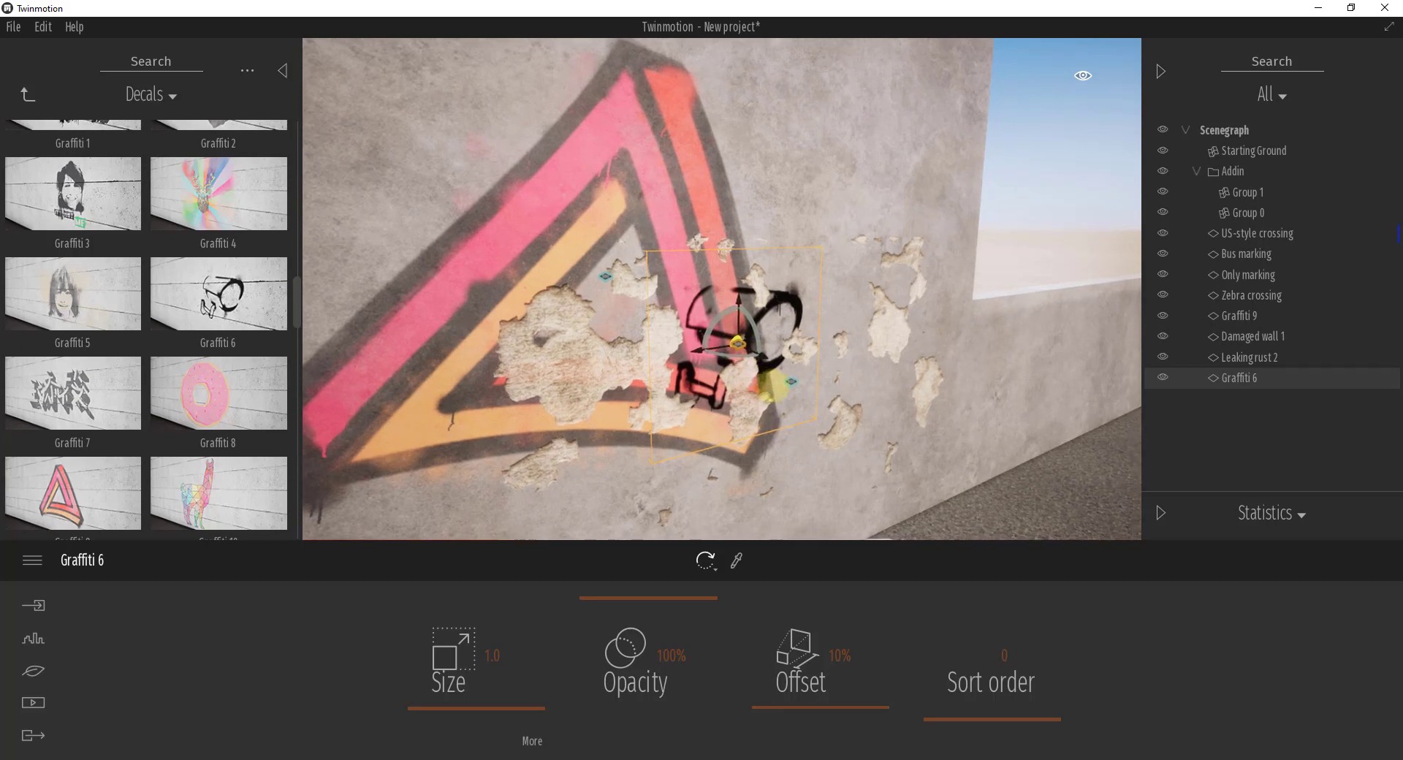
scroll(773, 386, up, 3)
scroll(773, 386, down, 2)
right_drag(773, 386, 772, 386)
scroll(773, 385, down, 3)
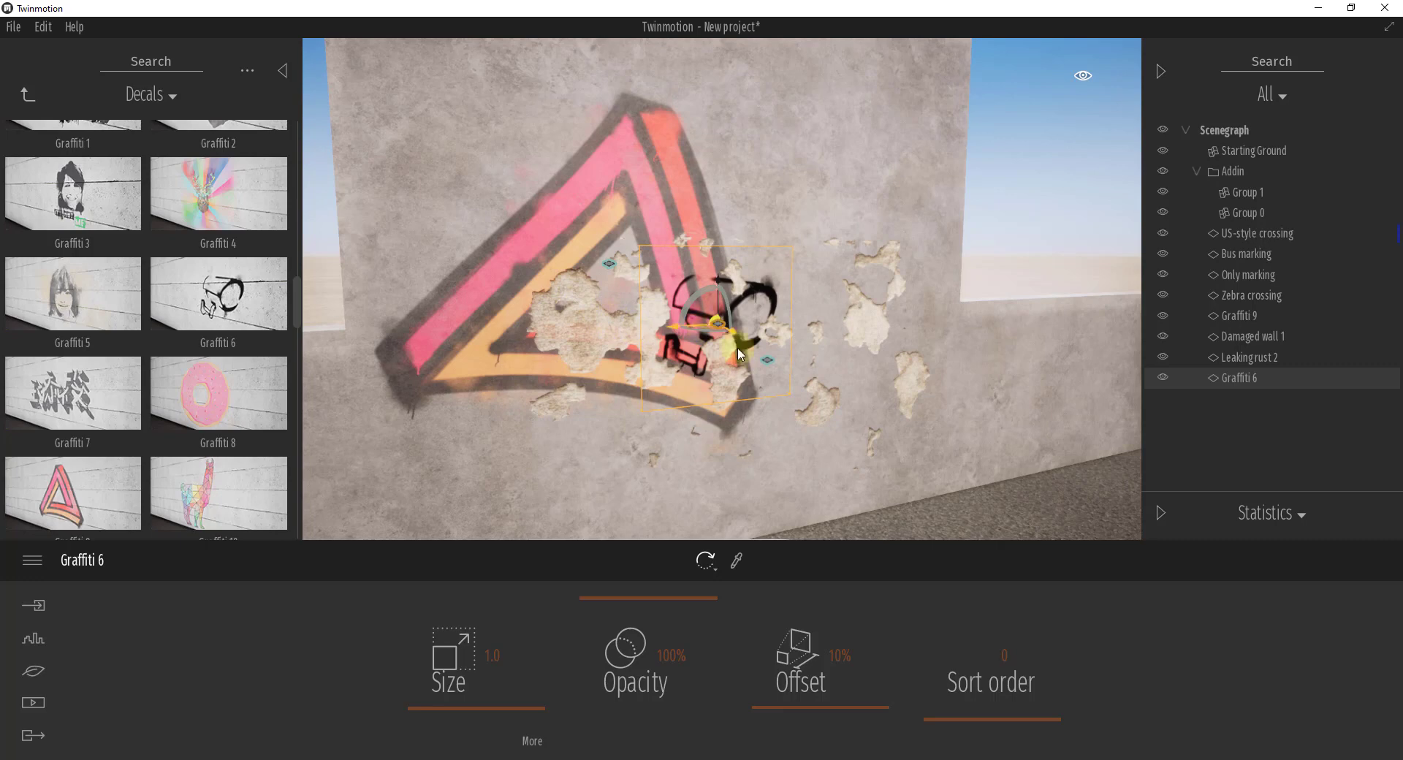
middle_drag(742, 434, 745, 429)
right_drag(745, 428, 739, 428)
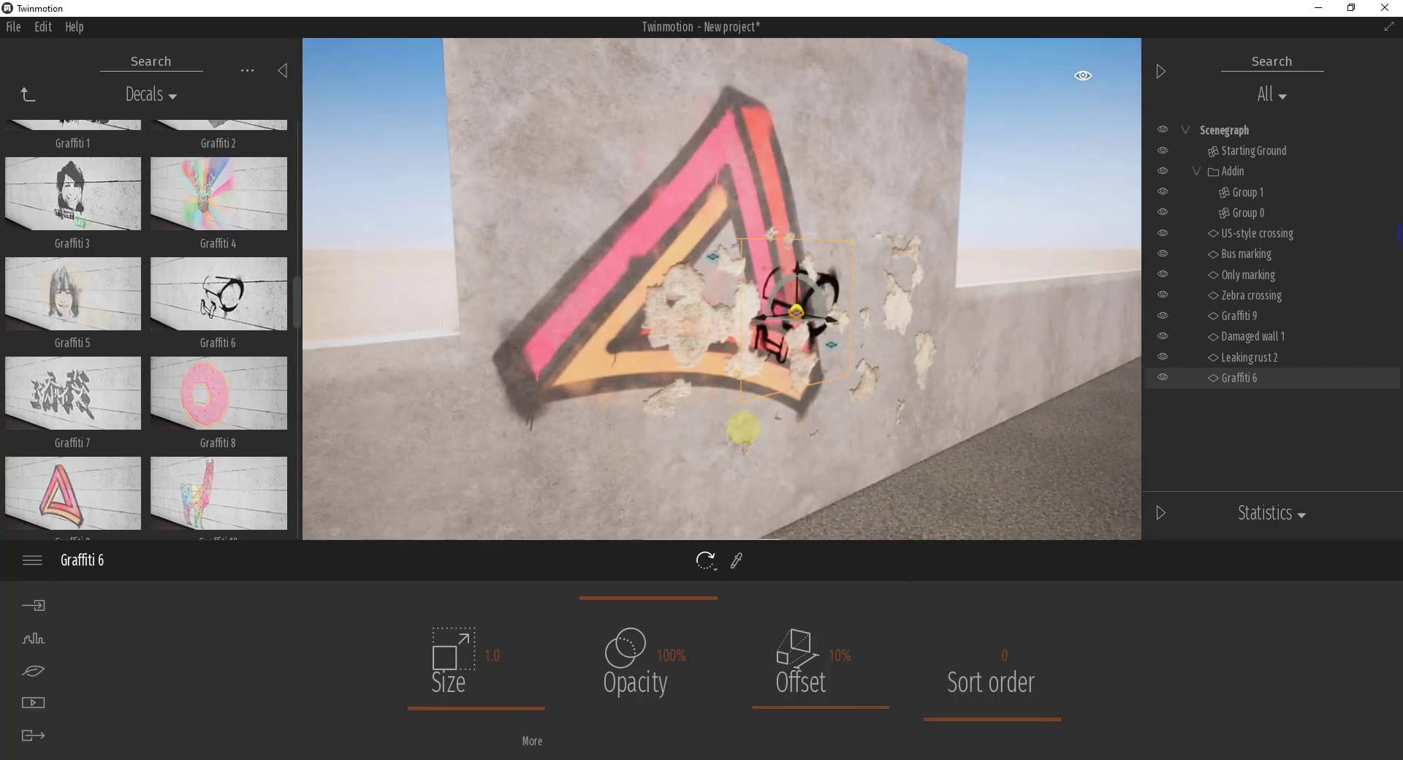
drag(976, 722, 994, 654)
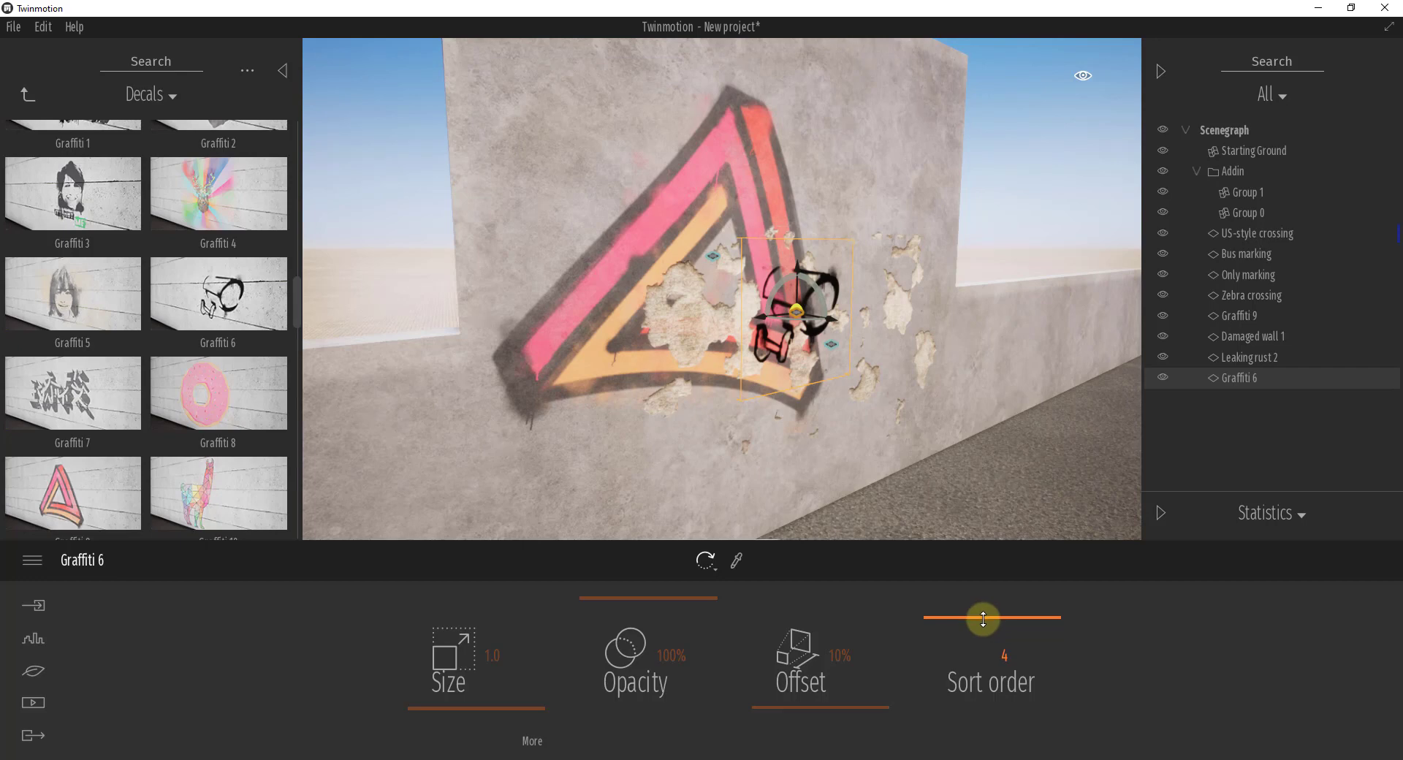
drag(984, 619, 996, 701)
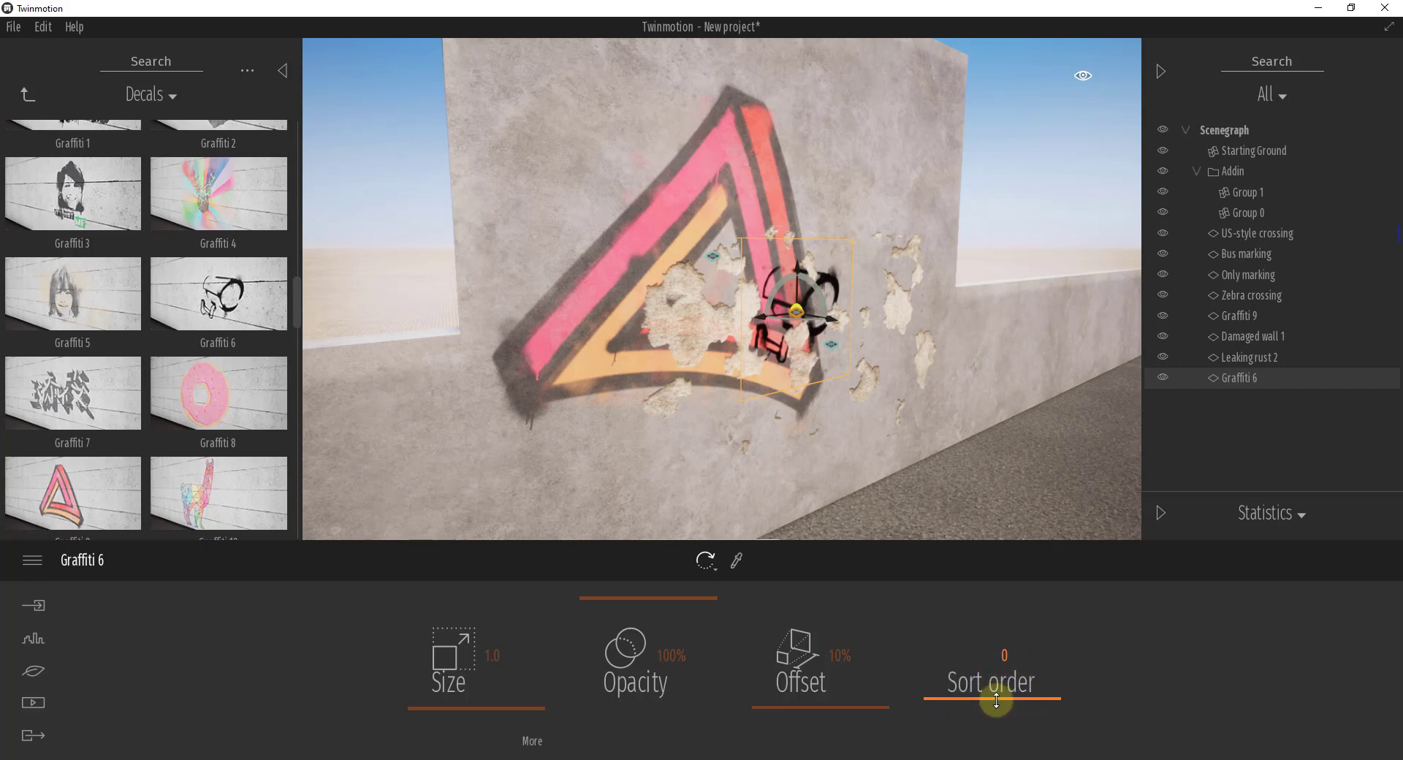
Select the Graffiti 9 decal, raise its sort order to 1 and return it to 0.
click(717, 262)
click(966, 722)
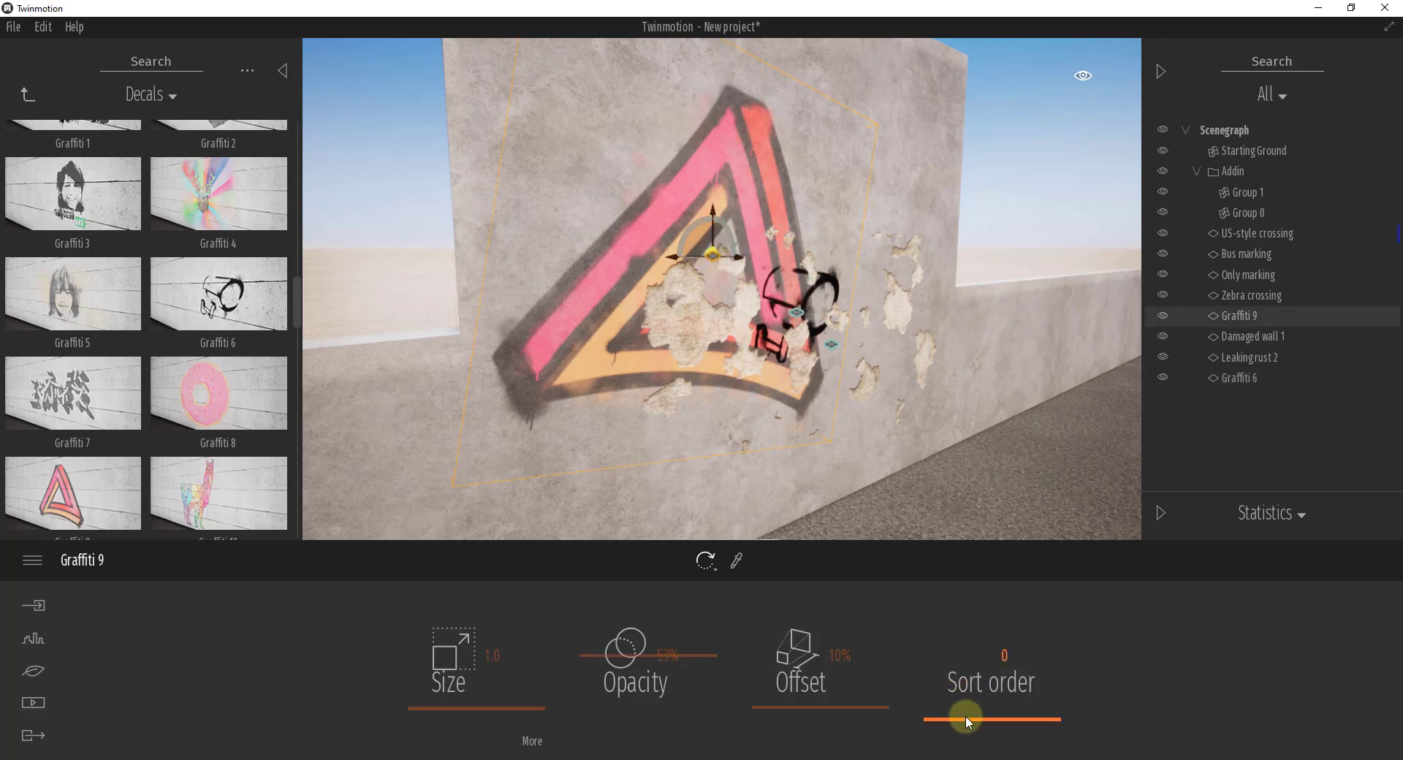
drag(970, 700, 969, 673)
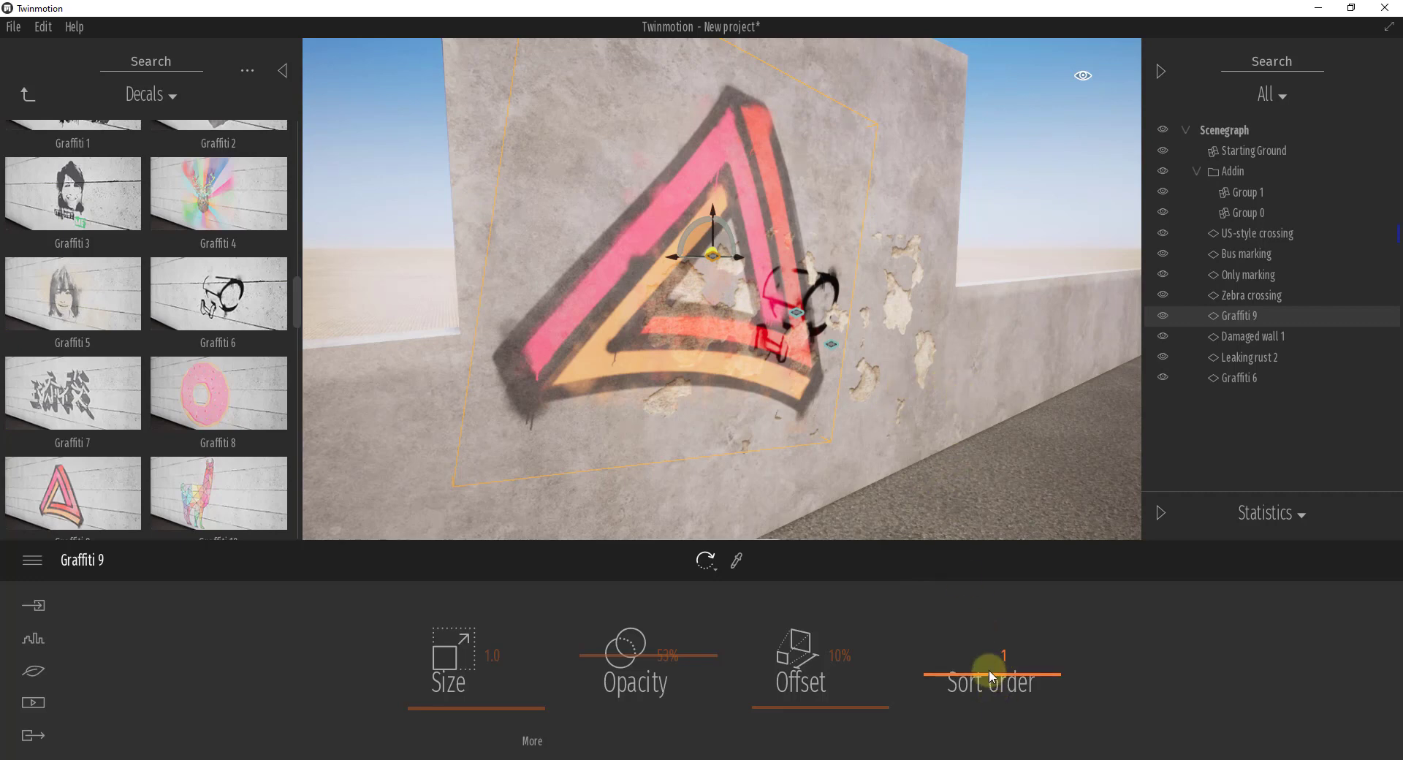
drag(992, 678, 982, 723)
Place the Puddle 1 decal on the asphalt between the wall and the ONLY marking.
mouse_move(727, 241)
right_down()
mouse_move(745, 285)
mouse_move(724, 264)
right_up()
scroll(712, 261, down, 3)
scroll(233, 326, down, 3)
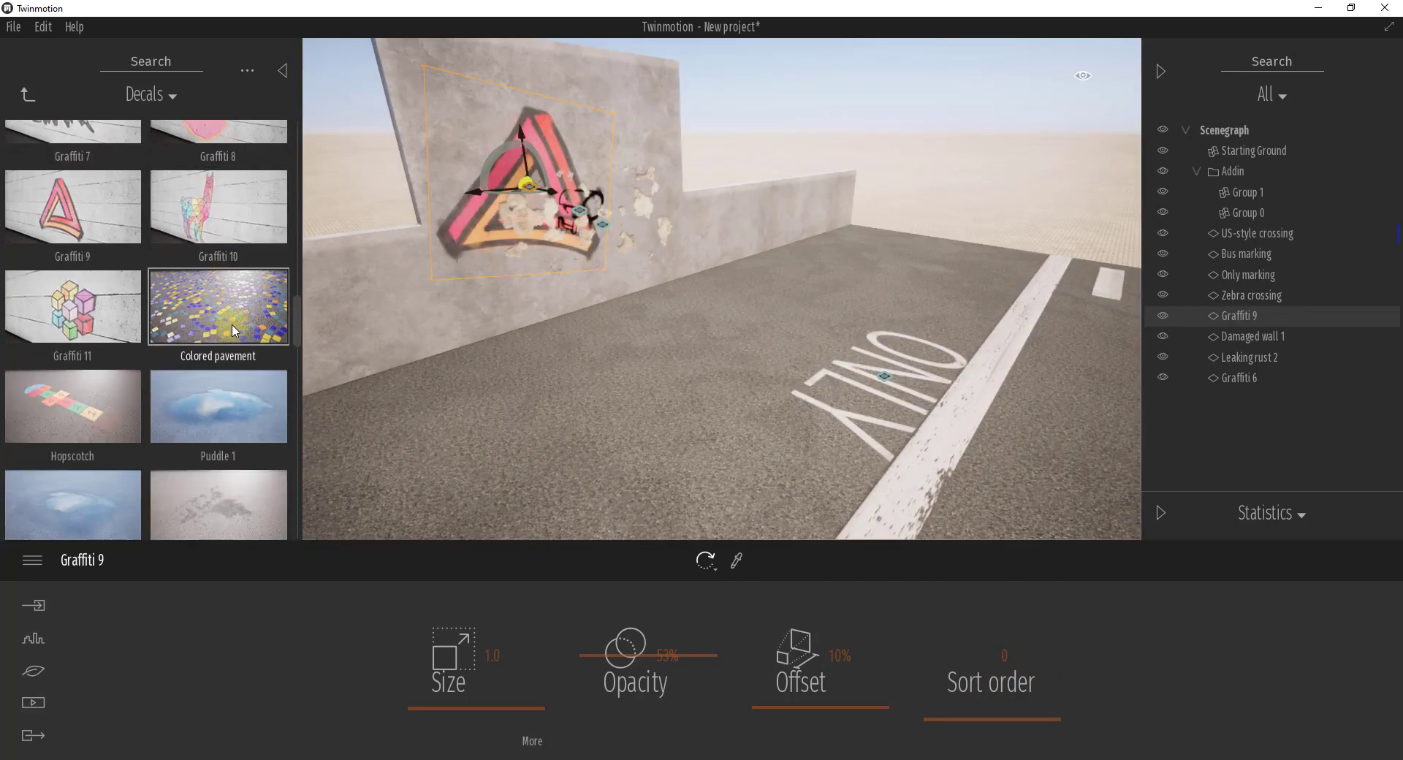
scroll(234, 328, down, 2)
click(233, 324)
drag(238, 232, 670, 411)
right_drag(671, 411, 672, 411)
drag(671, 411, 658, 410)
click(23, 329)
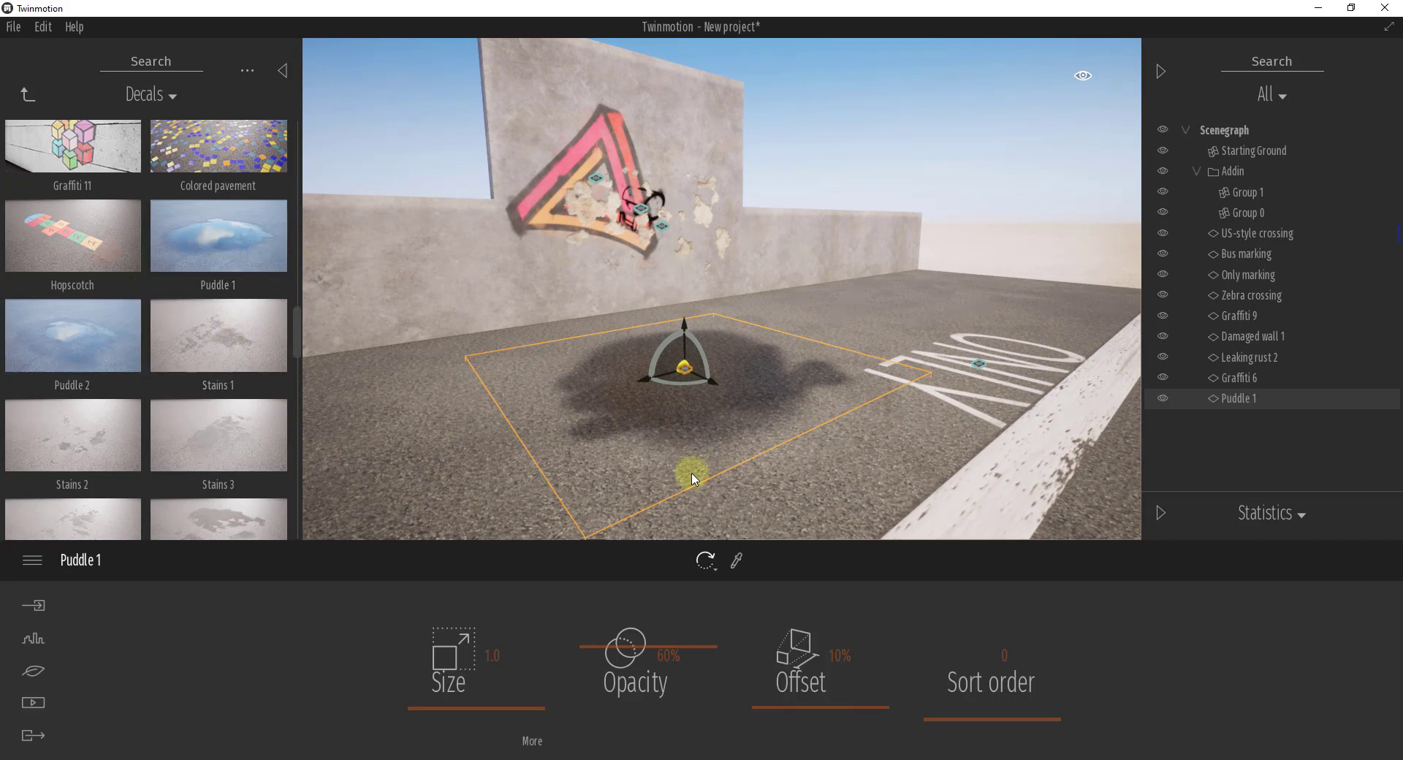
Raise the Puddle 1 decal's opacity to 81% and finally 95%, checking its reflections.
drag(687, 652, 599, 619)
right_drag(778, 445, 795, 438)
drag(795, 439, 780, 443)
right_drag(781, 443, 780, 444)
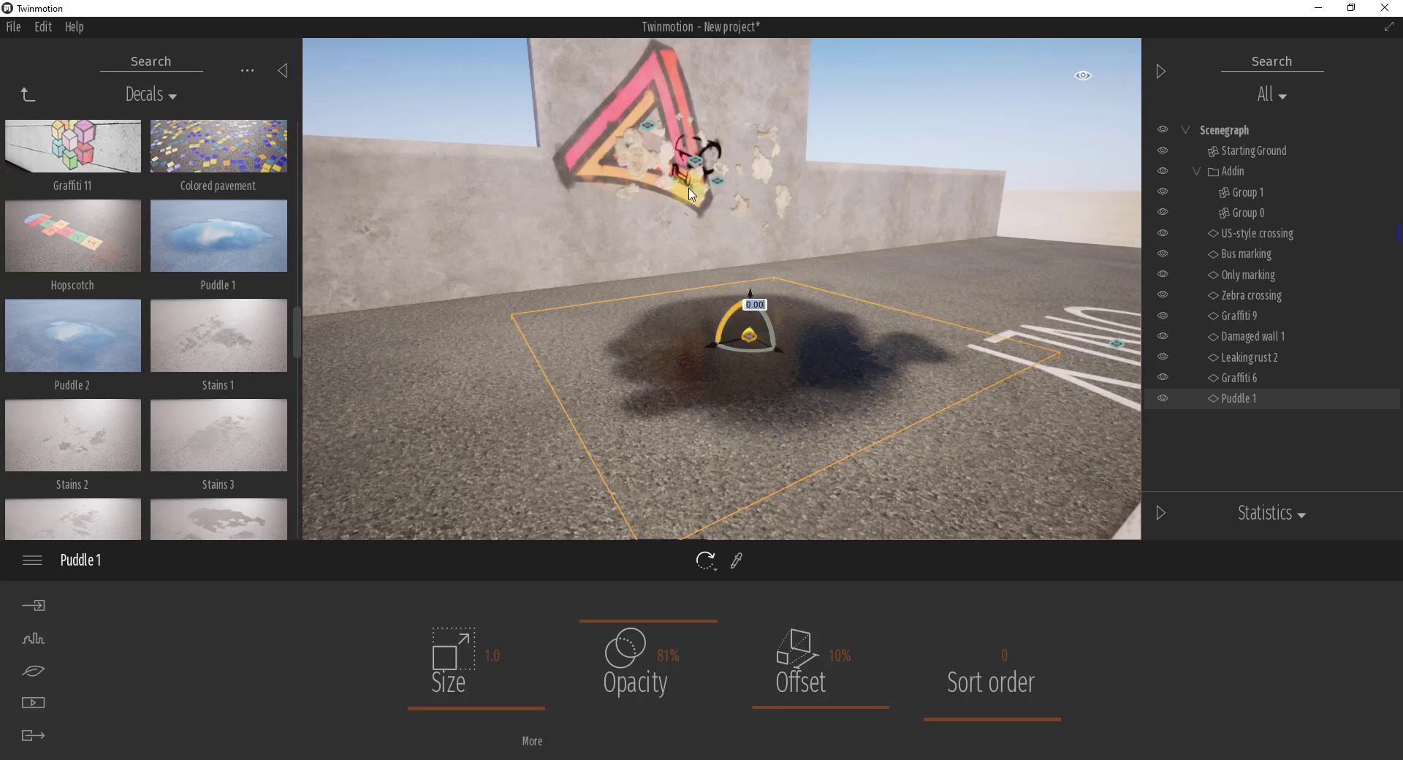
drag(697, 625, 684, 587)
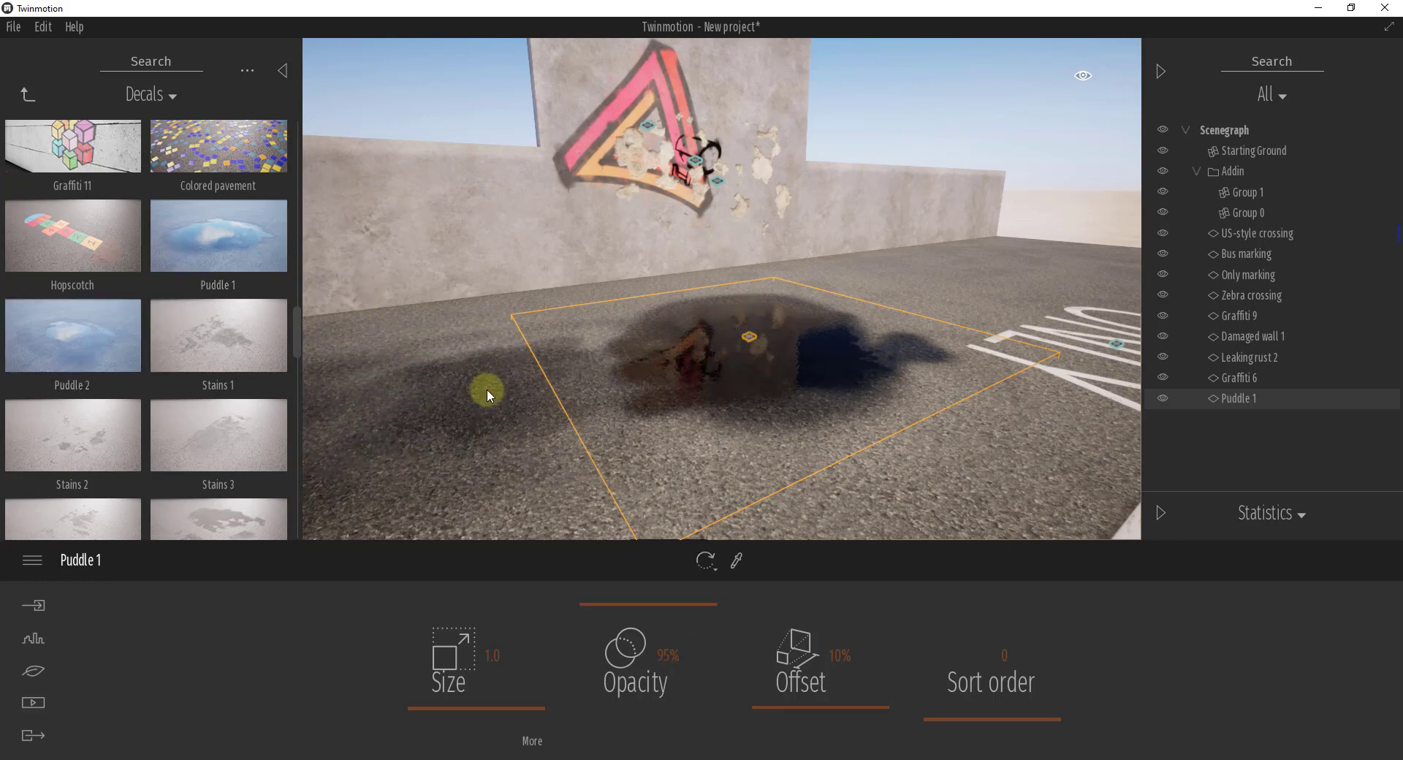
Place the Puddle 2 decal on the asphalt beside Puddle 1 and set its opacity to 100%.
drag(486, 388, 488, 385)
drag(632, 646, 630, 600)
key(s)
right_drag(717, 334, 722, 333)
key(w)
key(s)
key(d)
key(w)
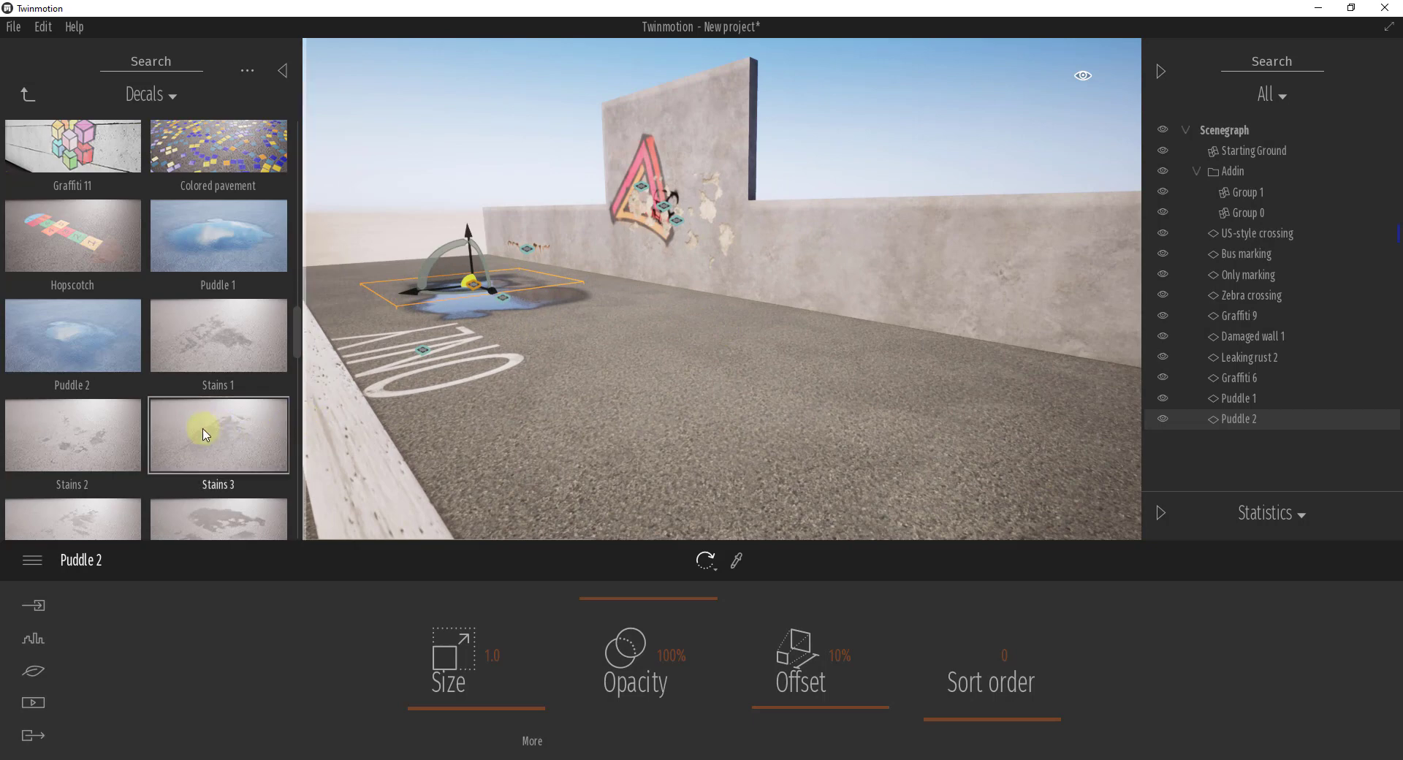
Place the Stains 2 decal on the low concrete wall beside the tall graffiti wall.
scroll(95, 407, down, 3)
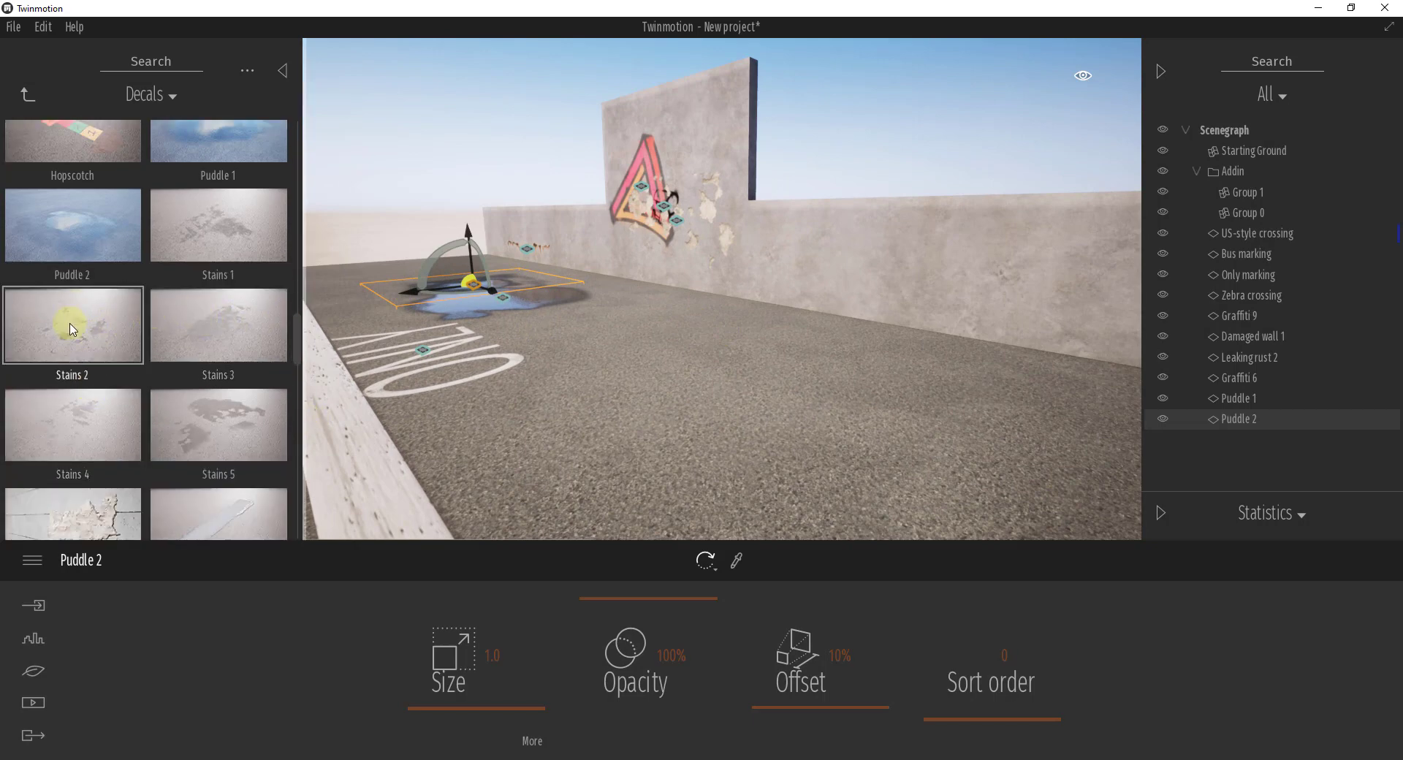
drag(63, 314, 817, 289)
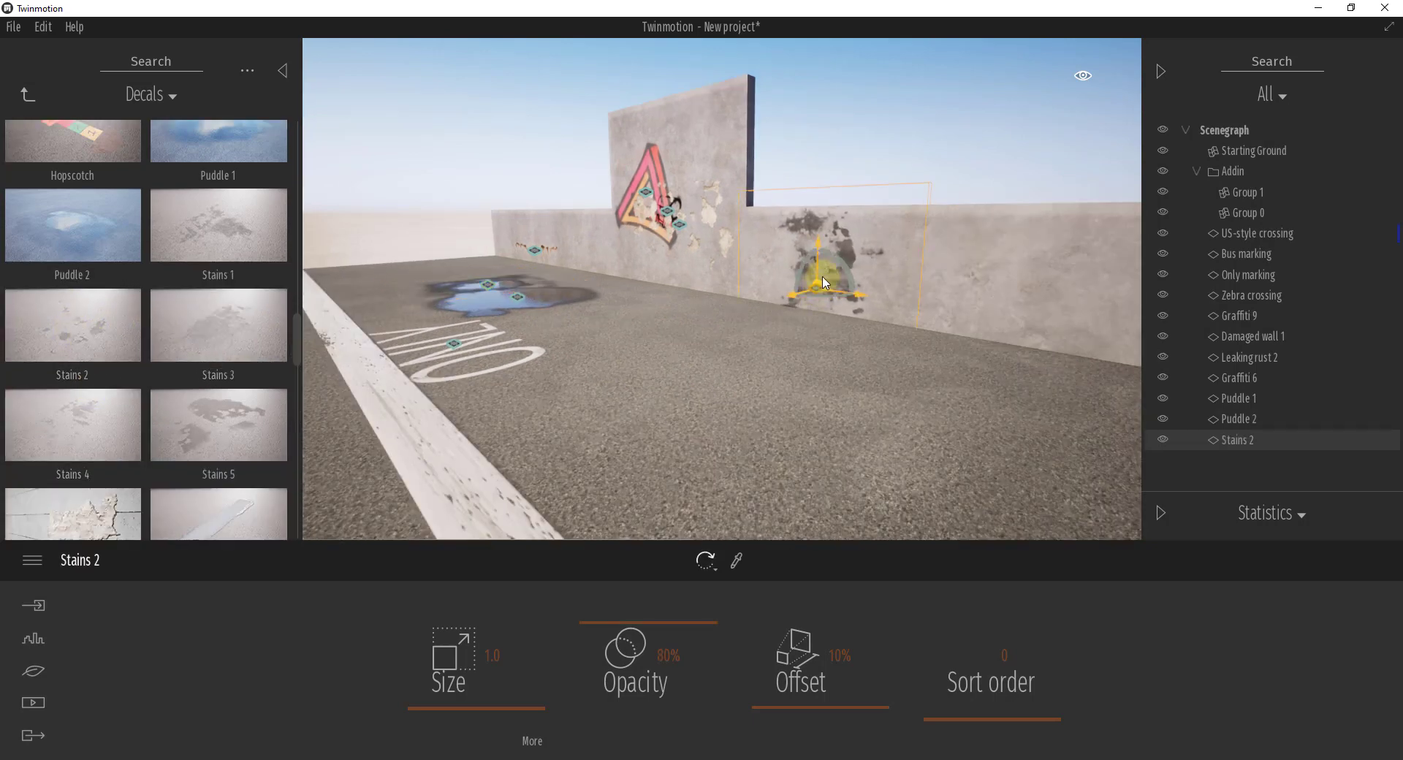
right_drag(829, 260, 831, 257)
key(w)
middle_drag(831, 258, 824, 267)
key(s)
key(e)
Place the Cement patch decal on the low concrete wall beside the Stains 2 decal.
scroll(824, 264, down, 3)
scroll(139, 398, down, 3)
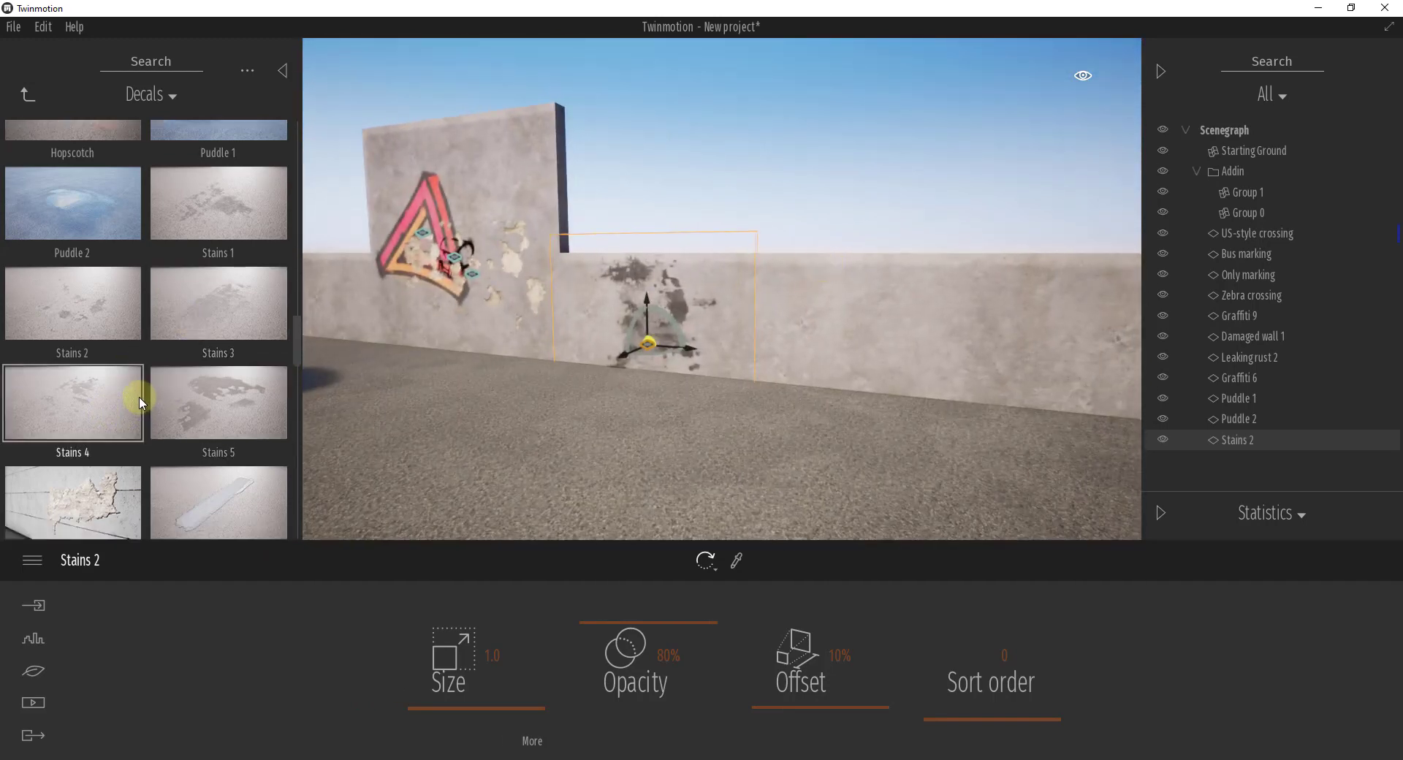
drag(103, 395, 813, 321)
scroll(914, 325, up, 5)
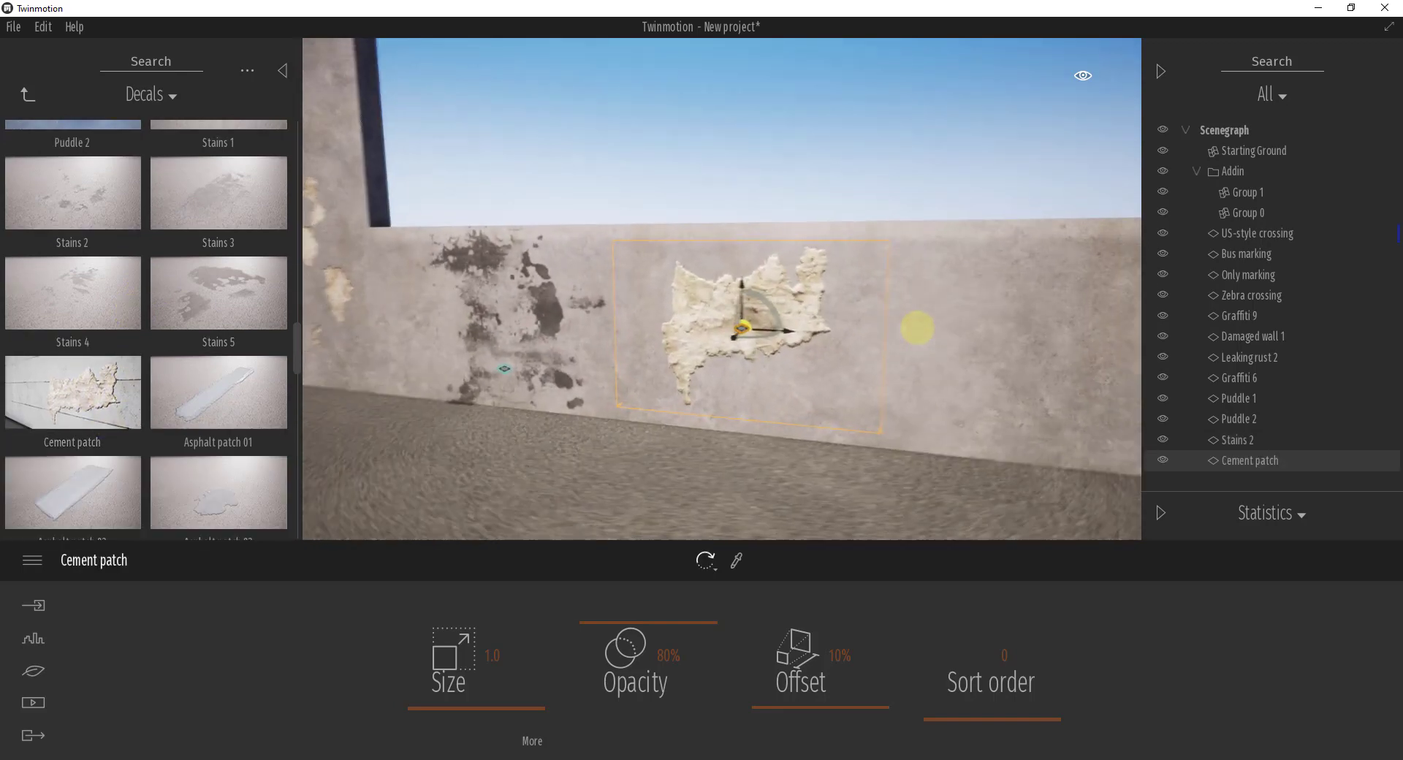
scroll(920, 331, up, 2)
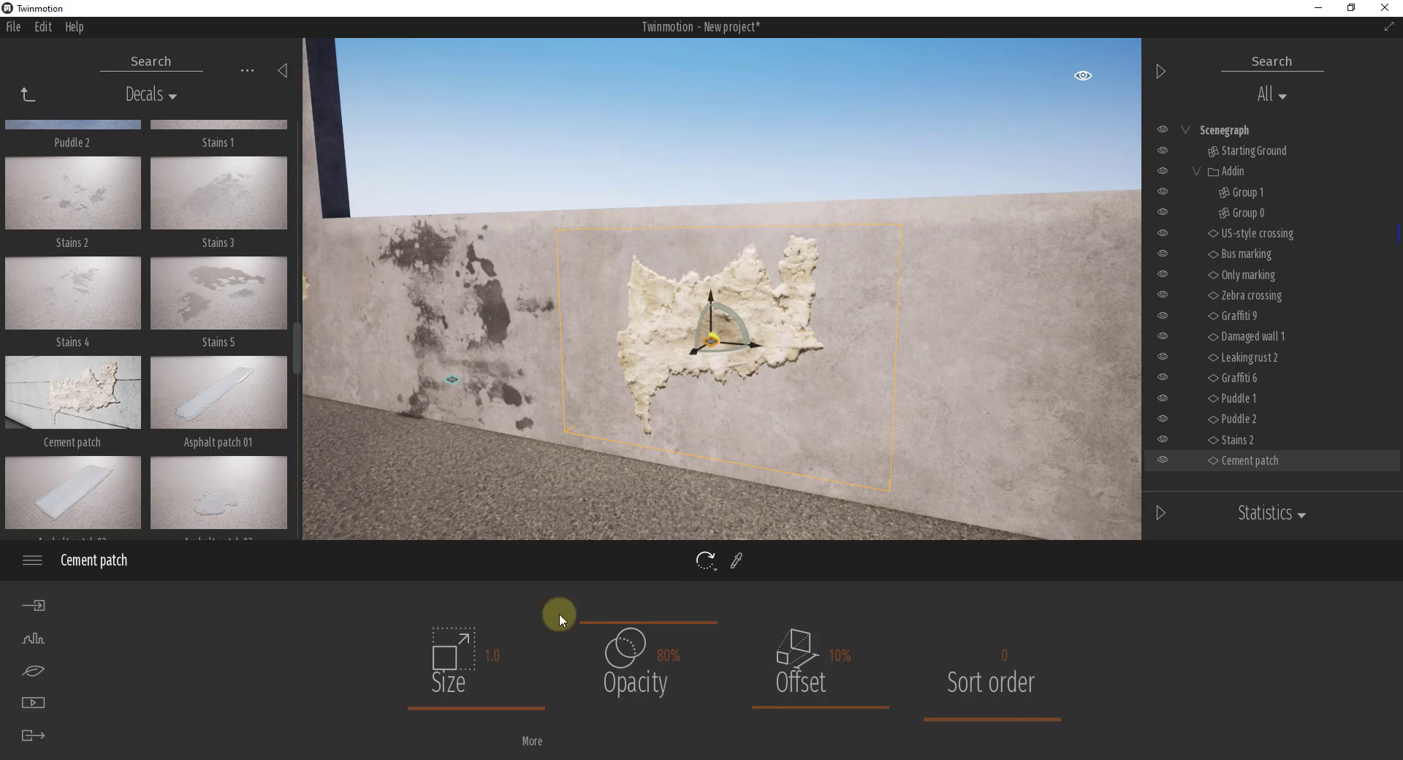
Set the Cement patch decal's size to 0.7 and its opacity to 29%.
drag(481, 705, 479, 711)
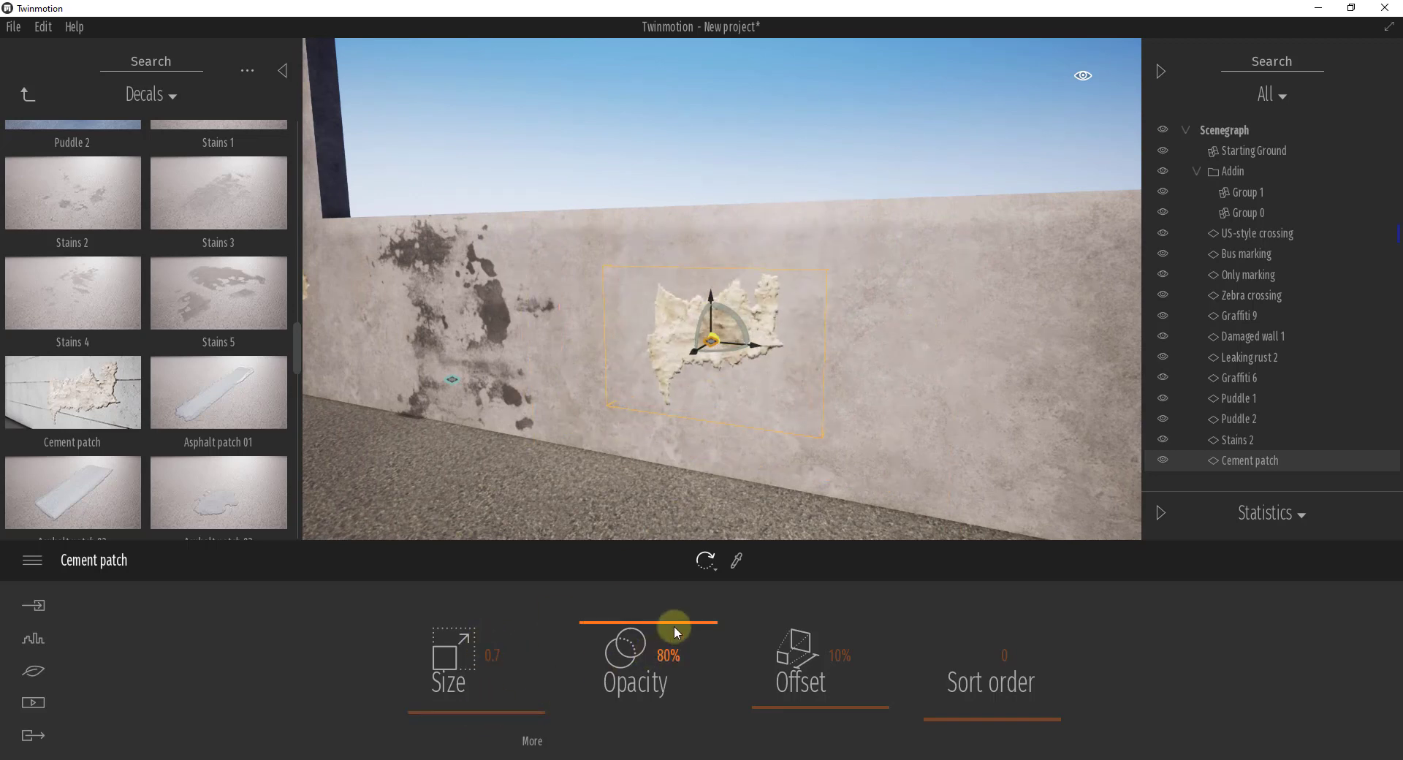
drag(675, 627, 683, 685)
right_drag(746, 436, 745, 437)
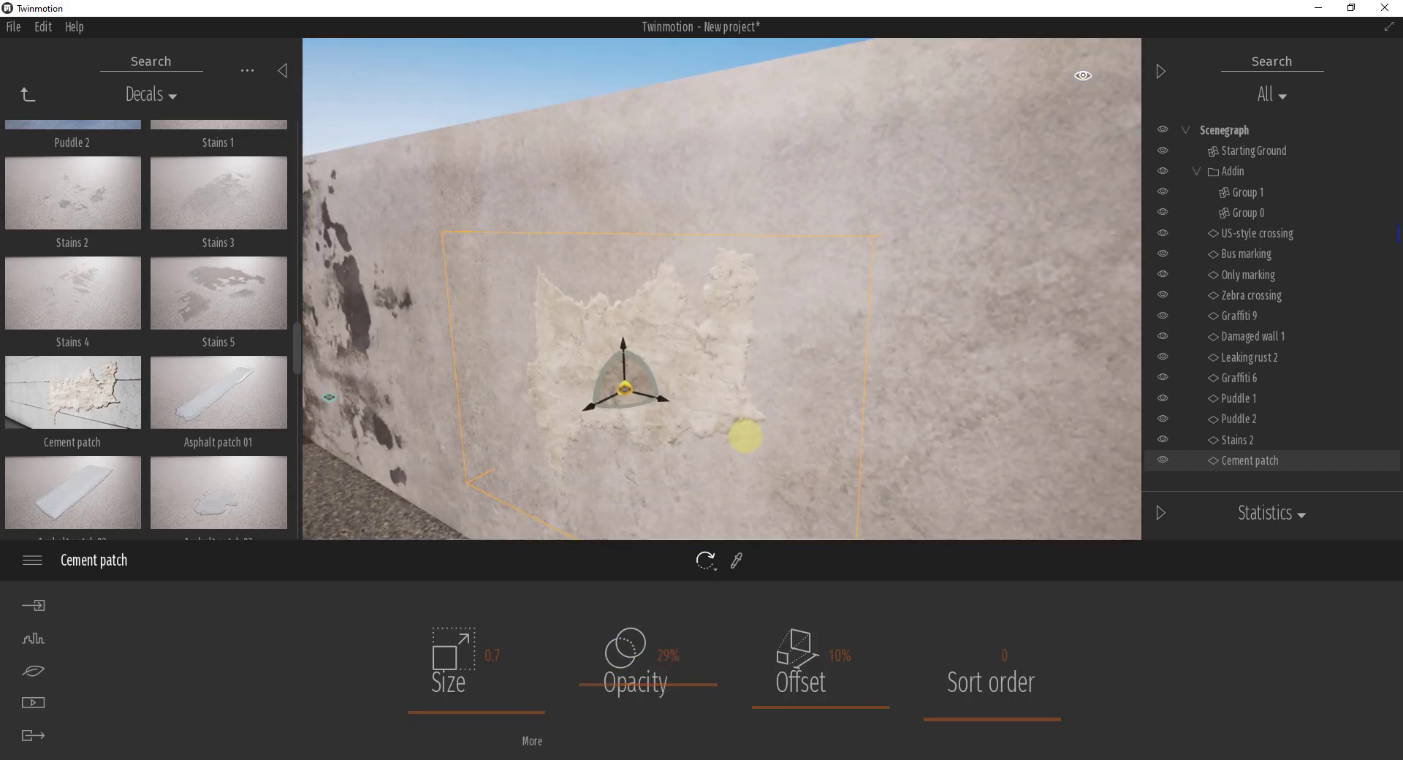
scroll(746, 436, down, 10)
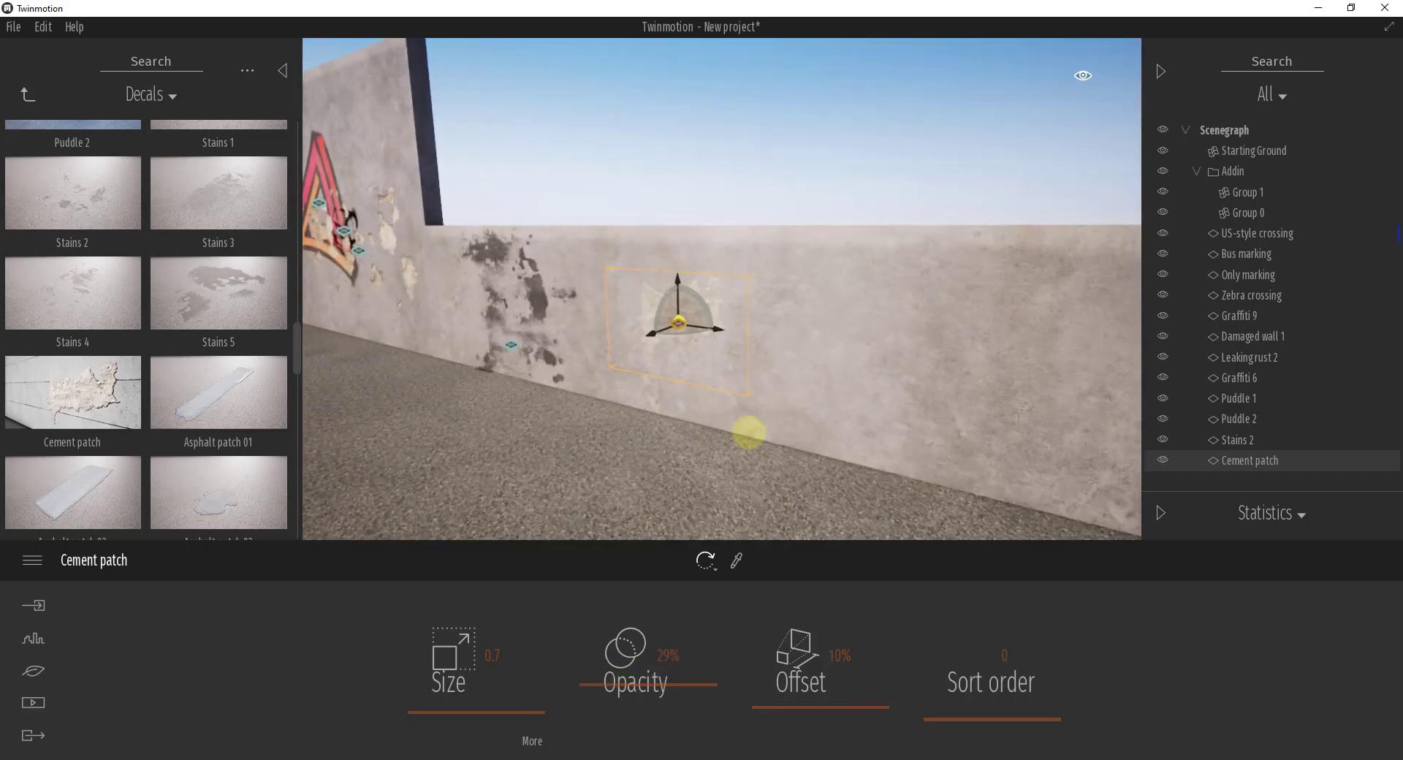
Place the Road damage 01 decal on the asphalt in front of the low wall.
scroll(256, 416, down, 5)
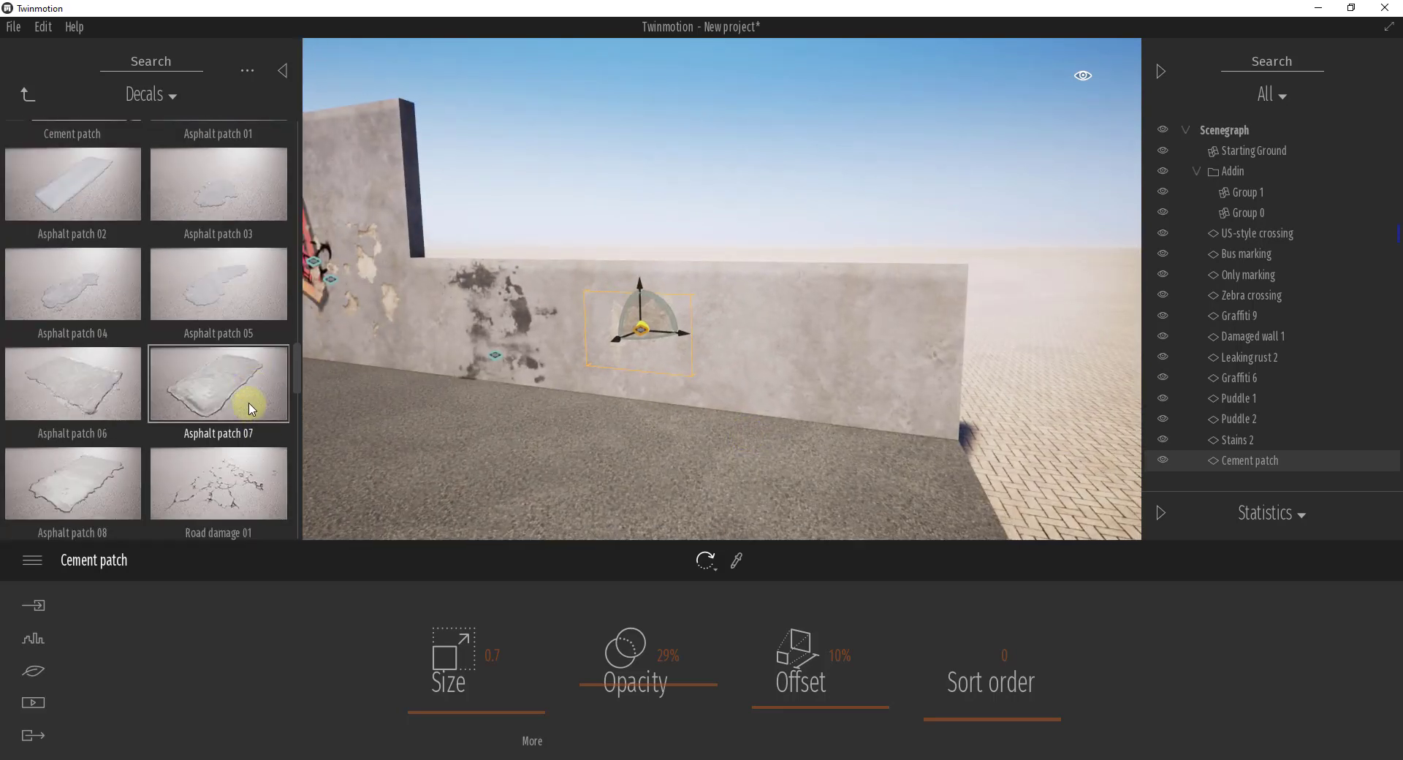
drag(235, 402, 568, 496)
right_drag(677, 393, 677, 394)
scroll(676, 394, up, 5)
shift+middle_drag(676, 392, 676, 391)
drag(676, 392, 676, 393)
middle_drag(676, 389, 676, 388)
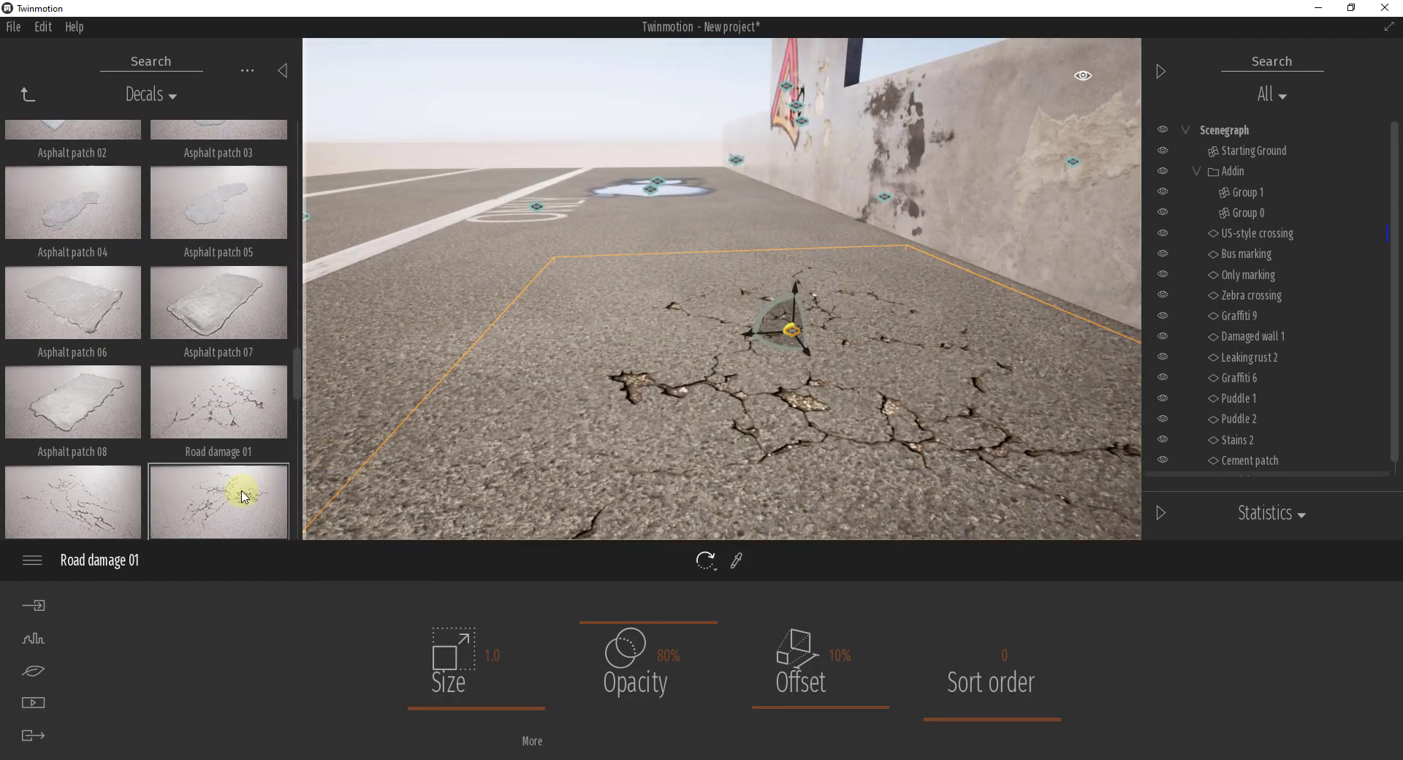
Place the Road damage 03 decal on the asphalt so its cracks adjoin the Road damage 01 decal.
drag(242, 491, 567, 283)
shift+middle_drag(611, 299, 610, 296)
drag(610, 296, 611, 295)
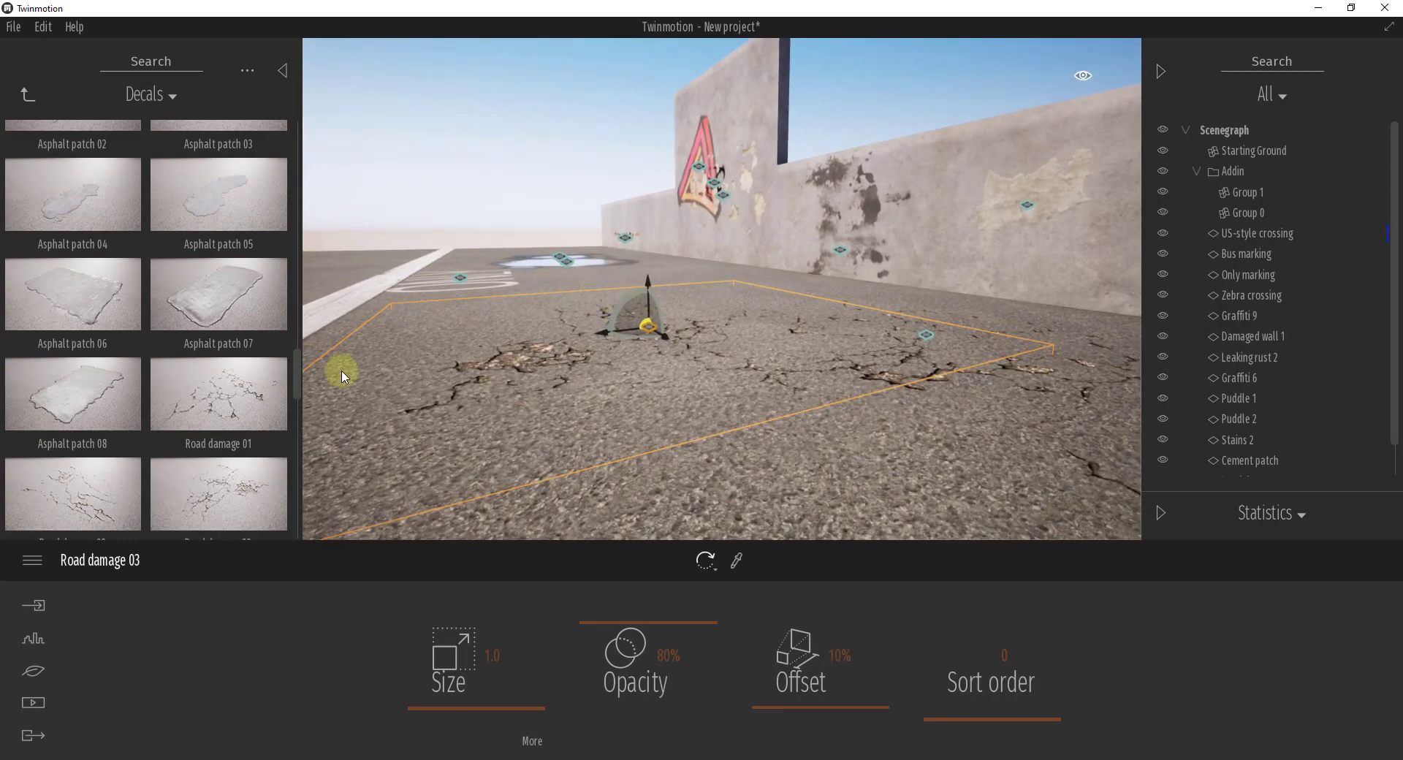
Place the Asphalt patch 06 decal in the middle lane between the white lines and set its size to 0.7.
scroll(202, 350, down, 1)
right_drag(658, 353, 661, 353)
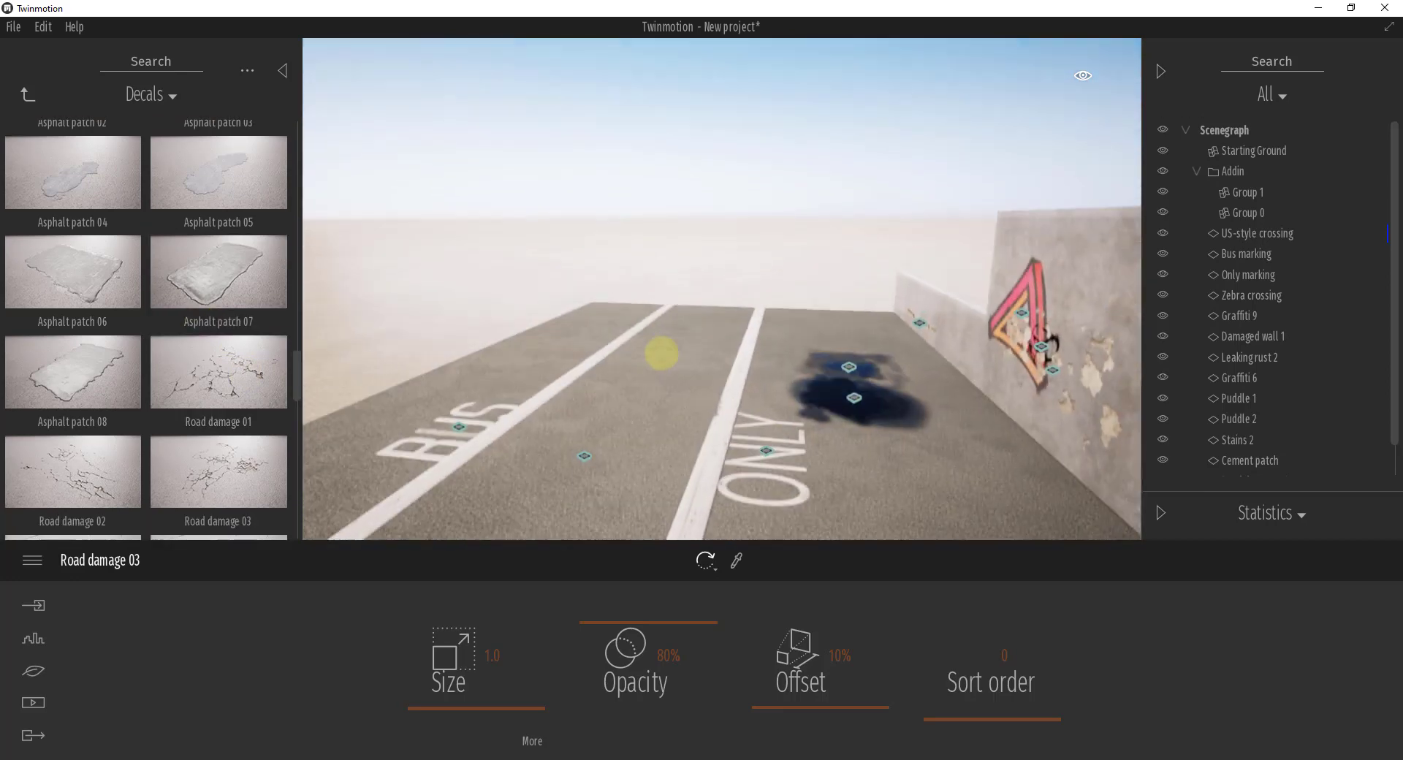
scroll(124, 358, down, 3)
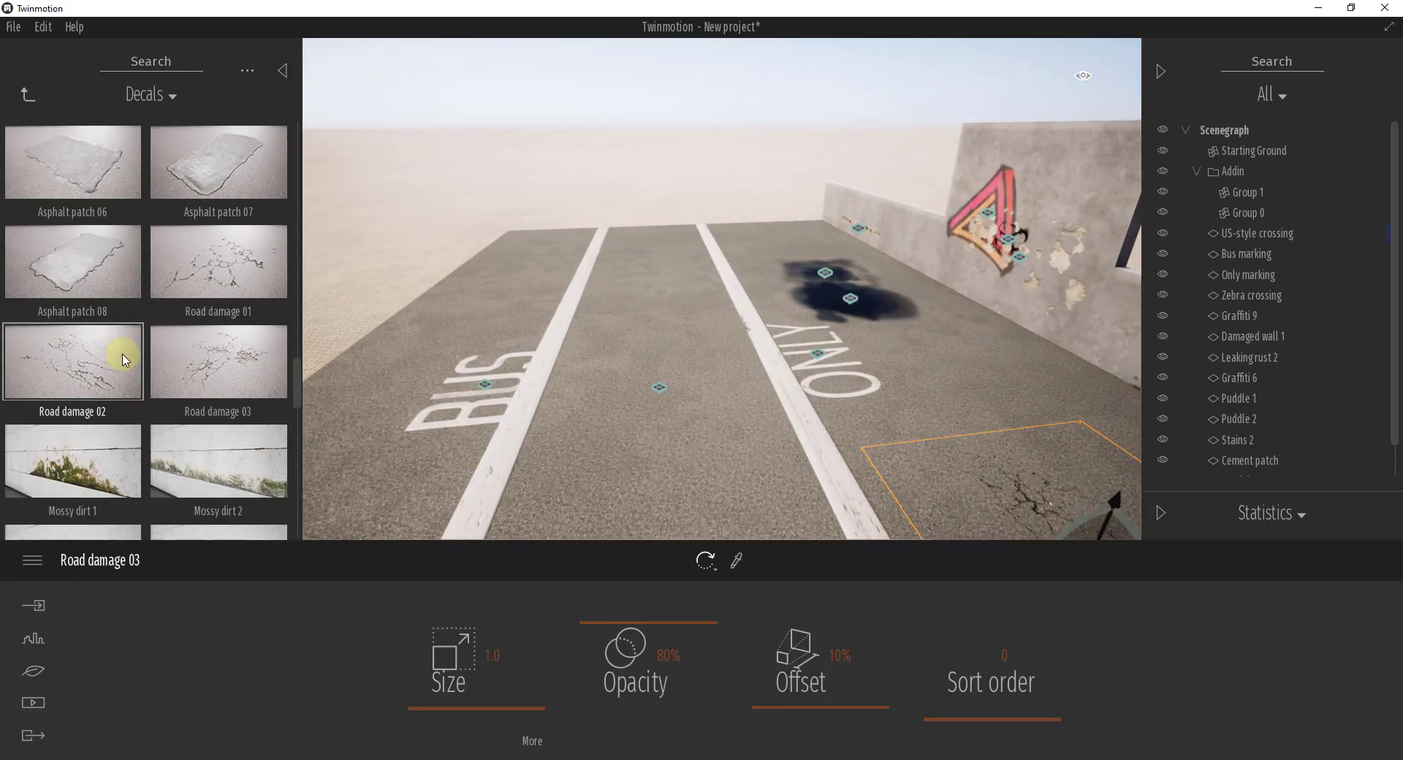
scroll(125, 358, down, 3)
scroll(95, 407, up, 3)
drag(63, 151, 663, 312)
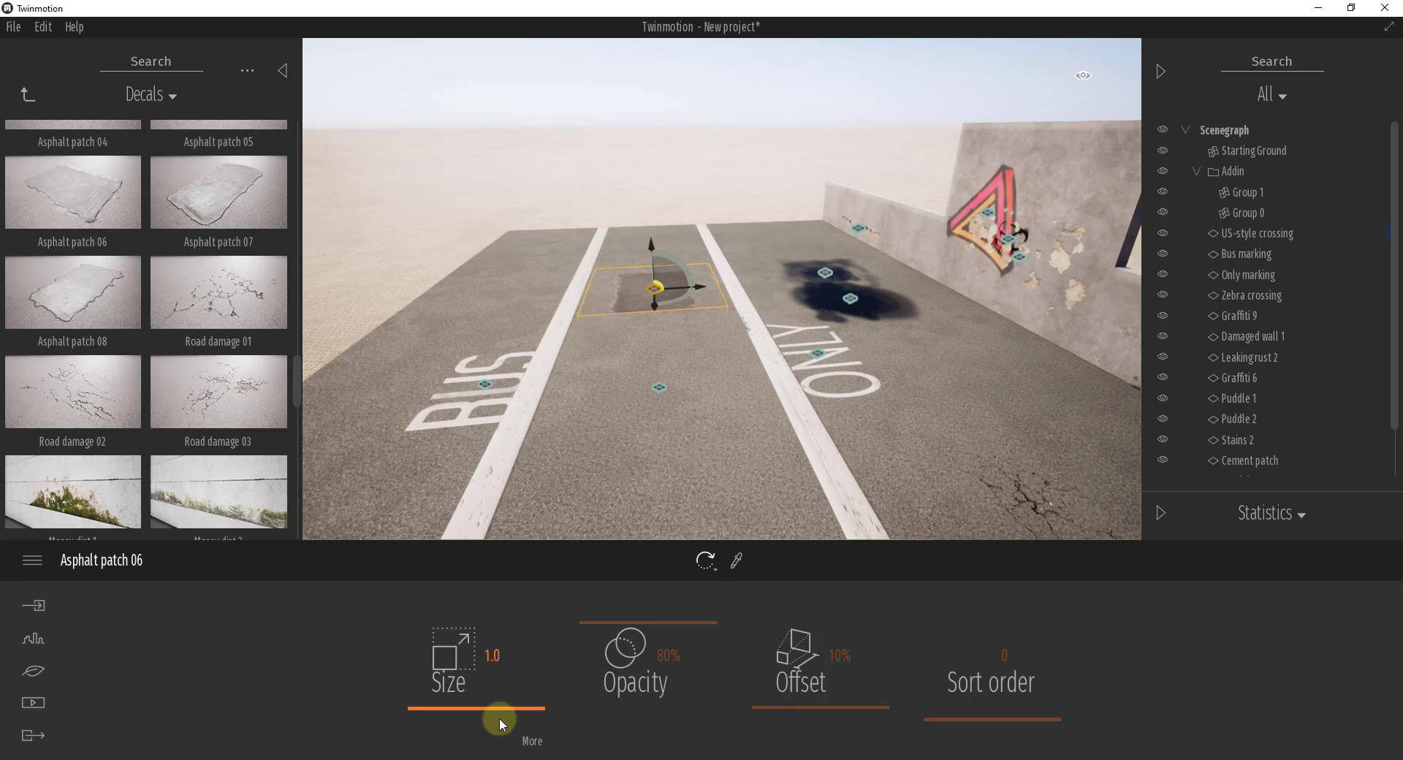
drag(499, 717, 491, 707)
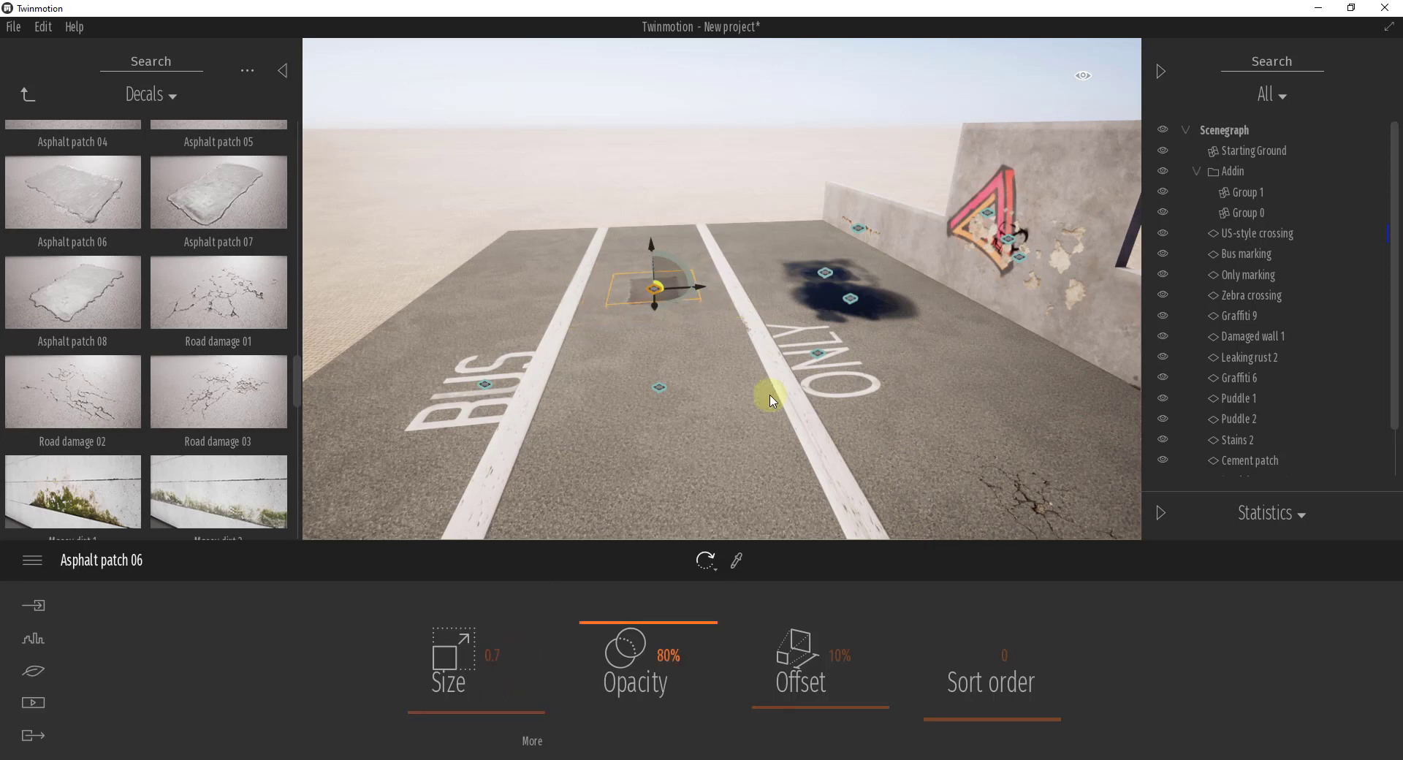
Place the Leaking water decal along the low wall's upper edge beside the Cement patch decal and deselect it.
key(d)
right_drag(731, 329, 757, 325)
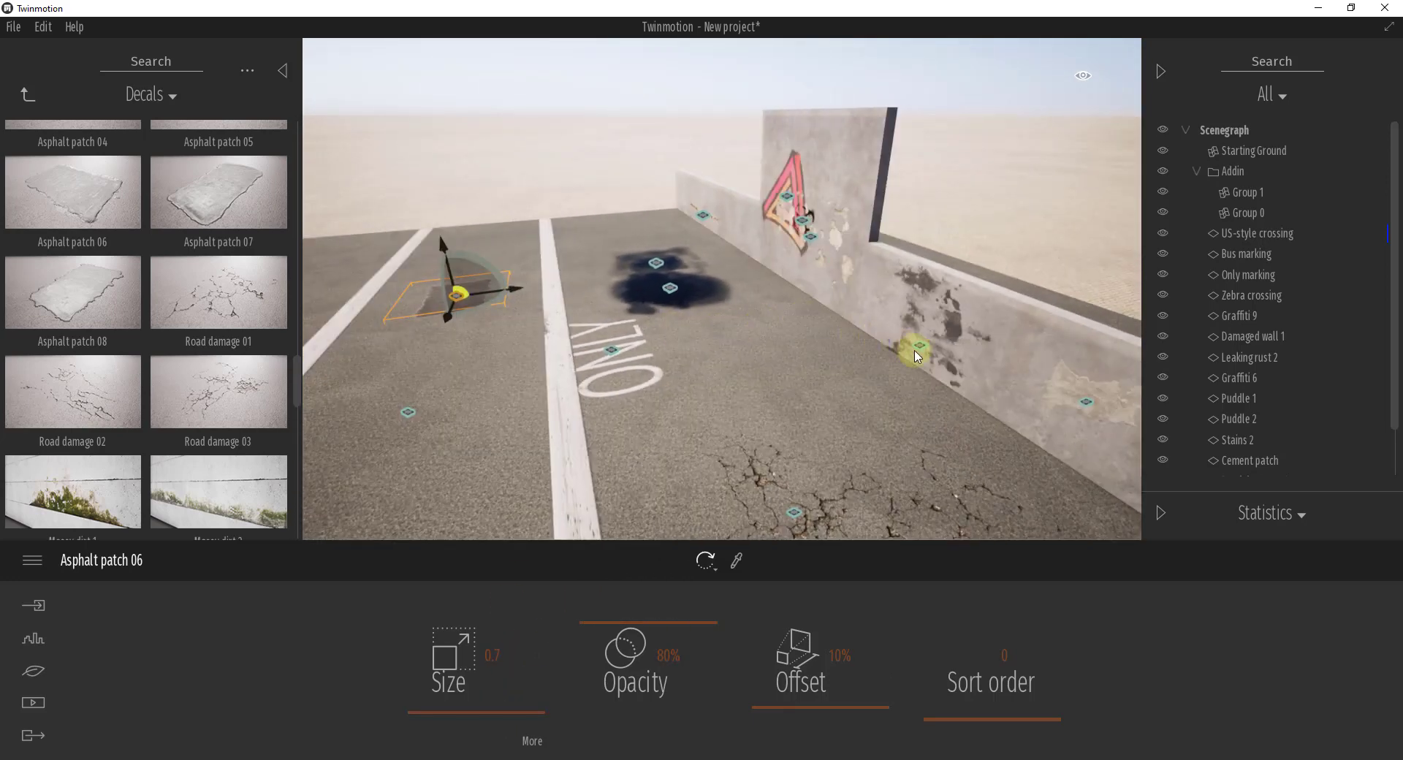
scroll(125, 328, down, 3)
scroll(232, 307, down, 2)
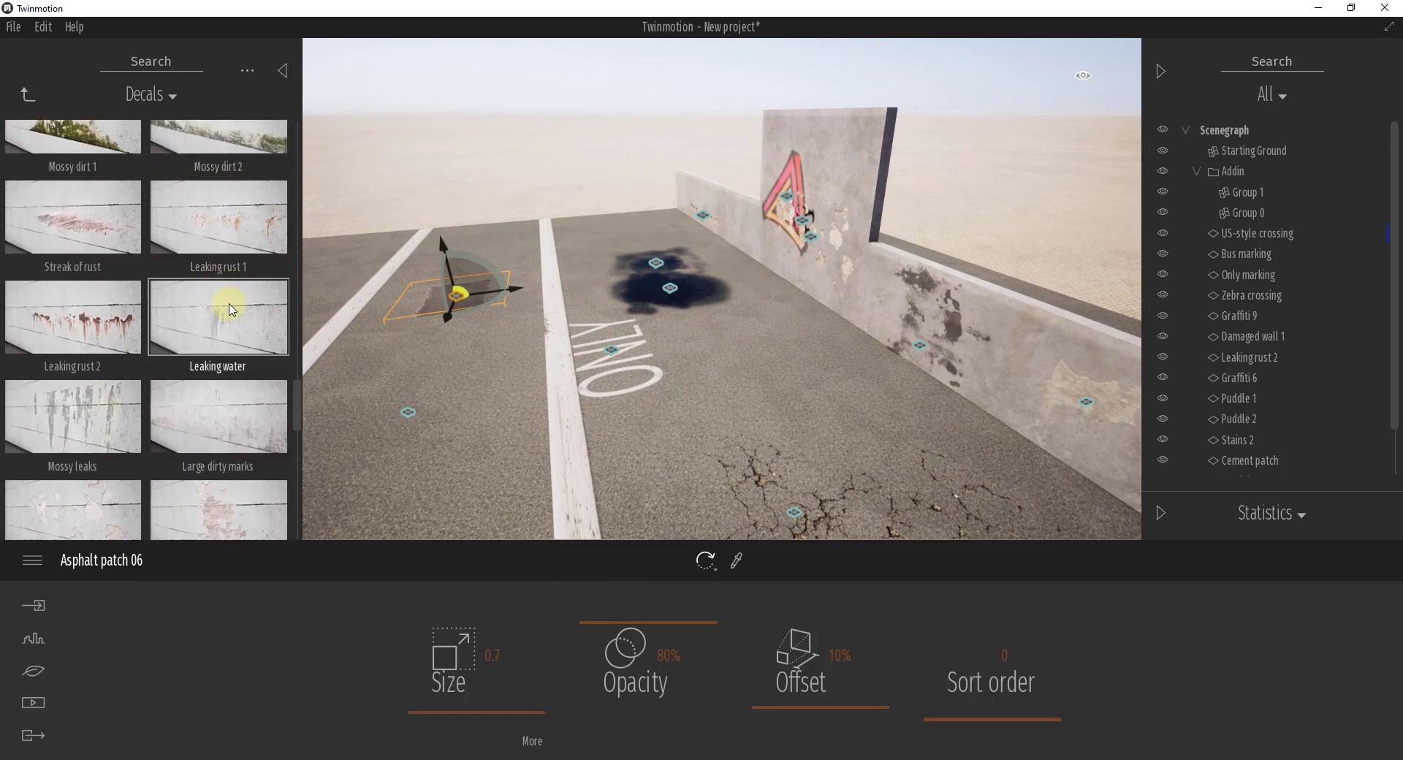
key(a)
mouse_move(509, 322)
right_down()
mouse_move(532, 319)
mouse_move(515, 320)
right_up()
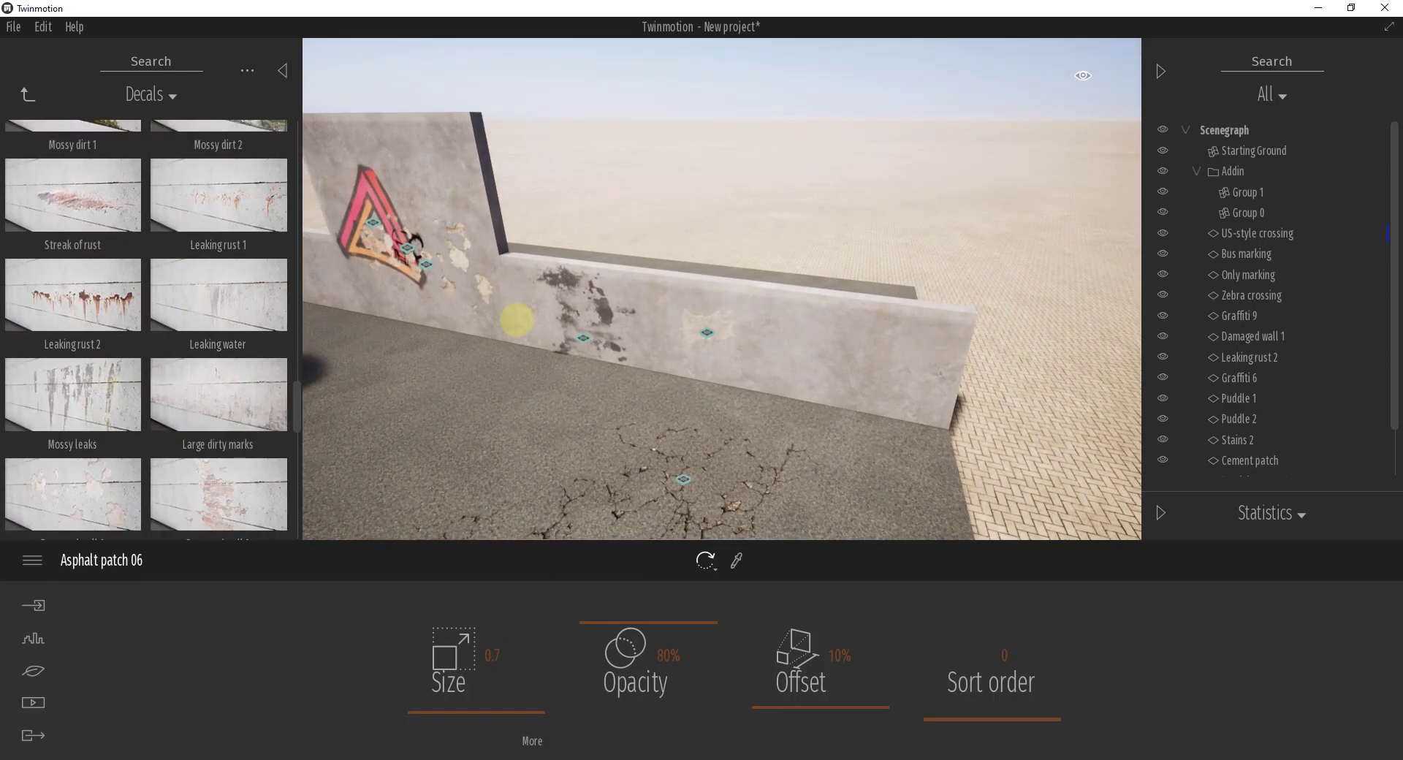
drag(264, 314, 831, 375)
key(w)
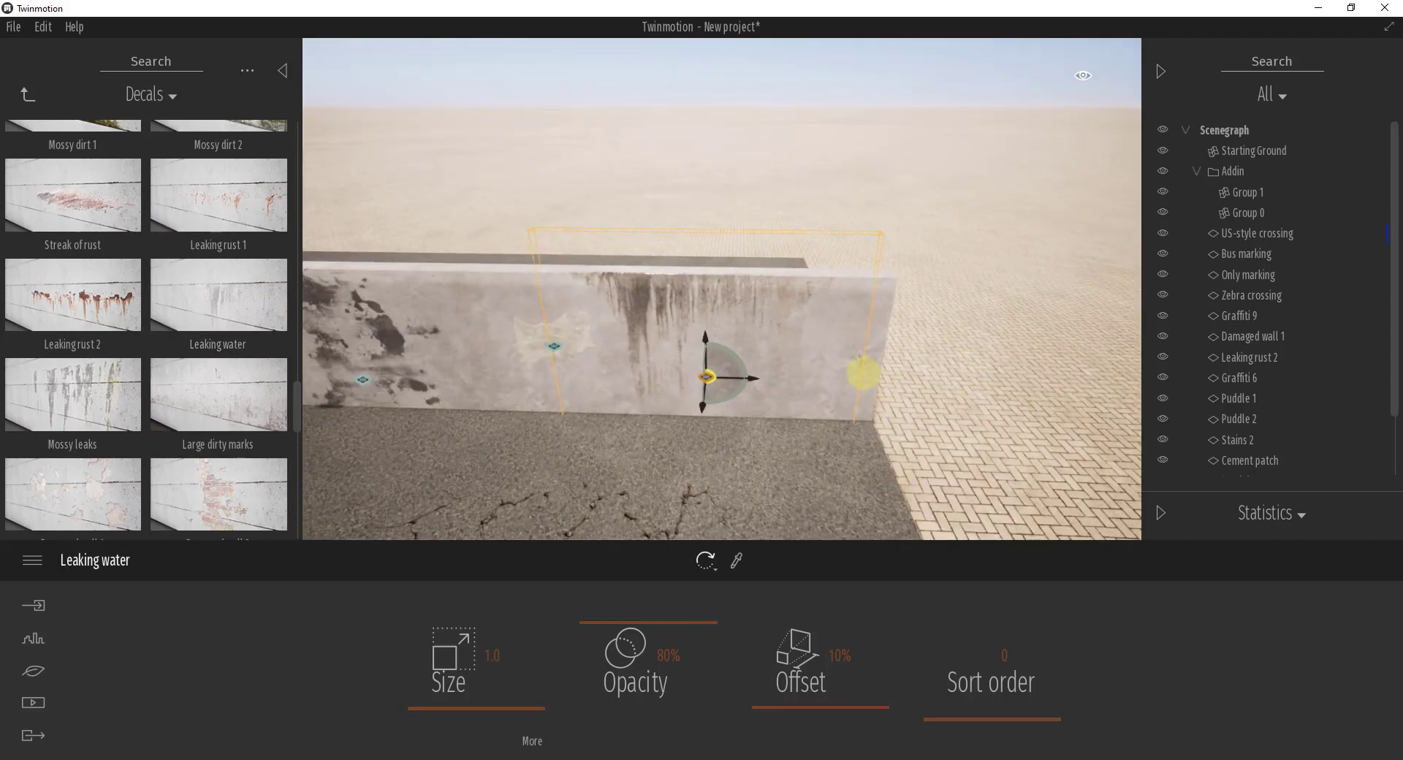
right_drag(858, 372, 836, 363)
key(d)
scroll(835, 363, up, 5)
key(q)
scroll(218, 395, up, 1)
click(454, 288)
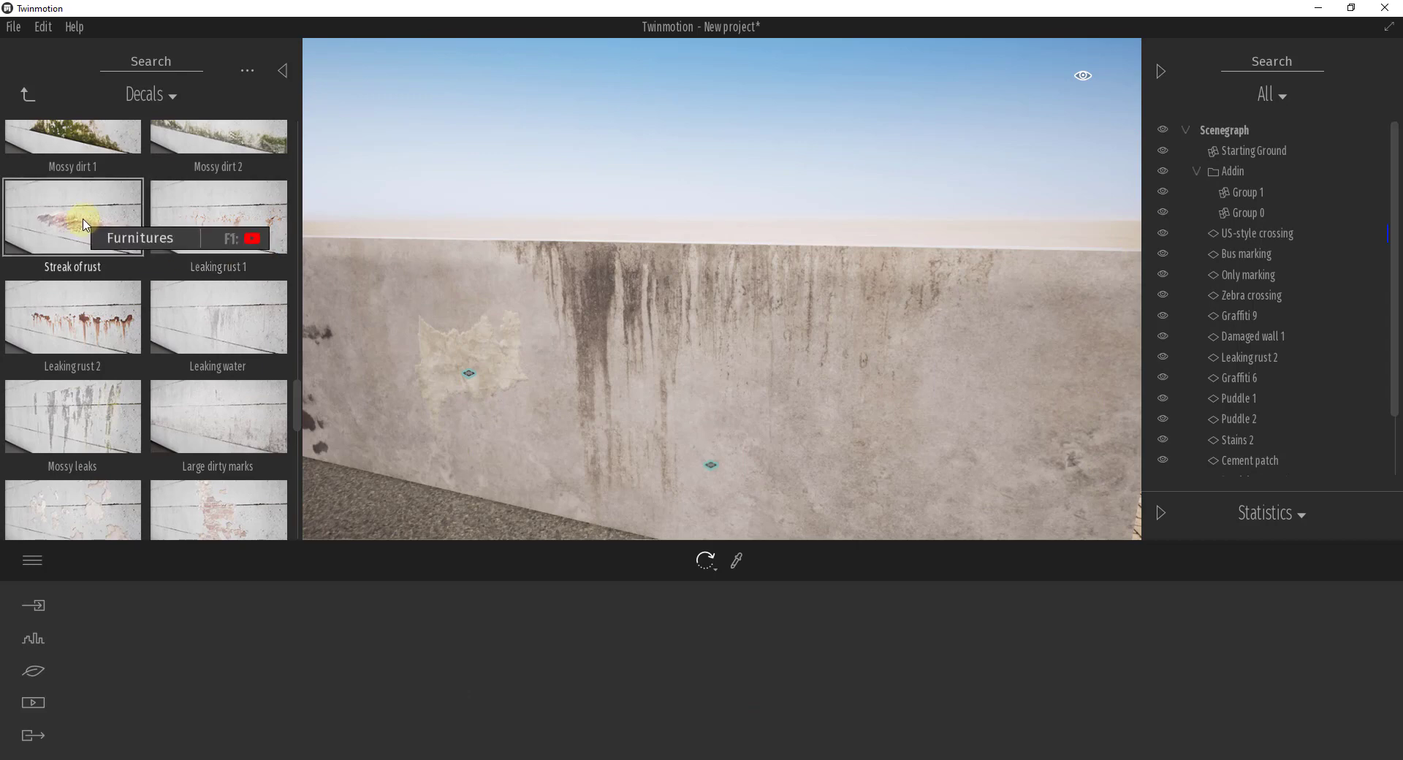
Try the Streak of rust decal on the low wall below the Leaking water stains and delete it.
mouse_move(84, 224)
mouse_down()
mouse_move(595, 410)
mouse_move(774, 450)
mouse_up()
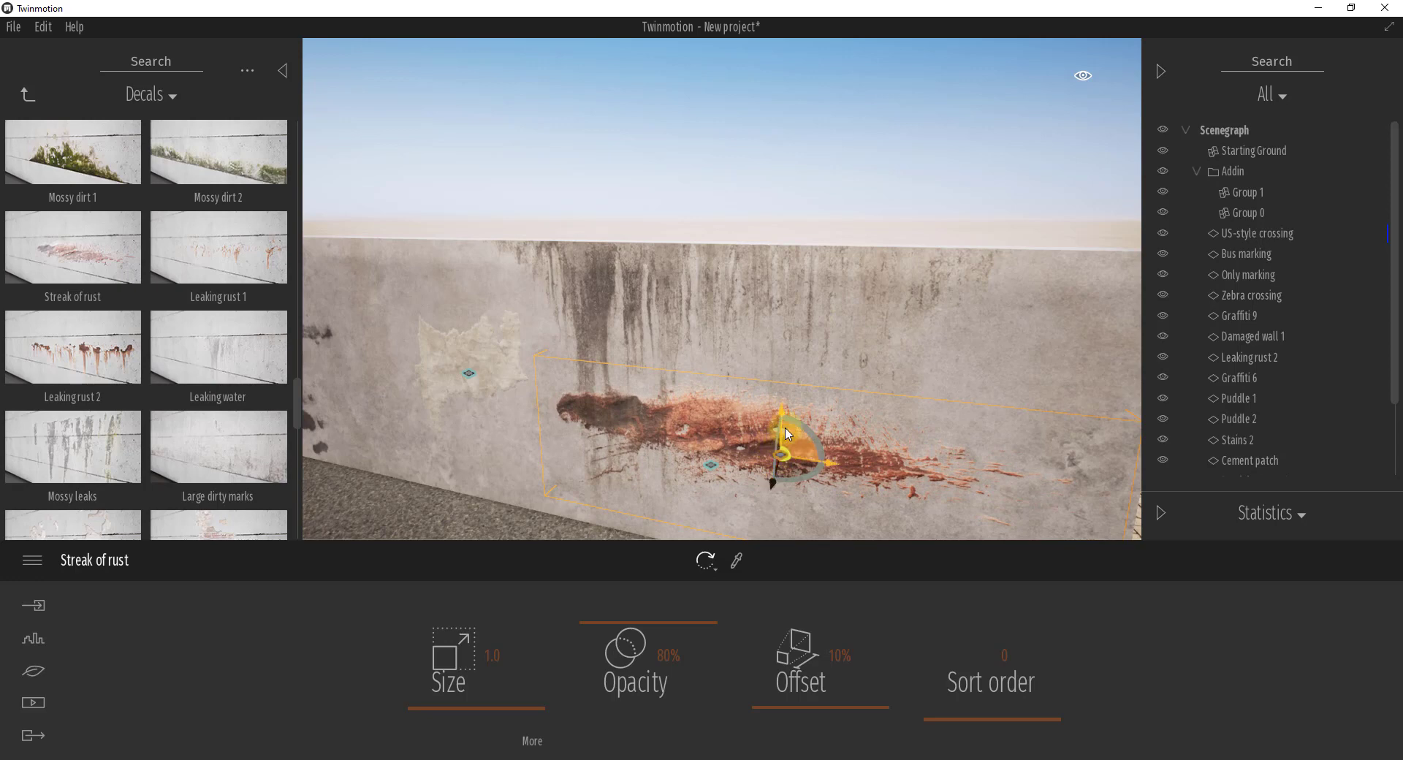
key(Delete)
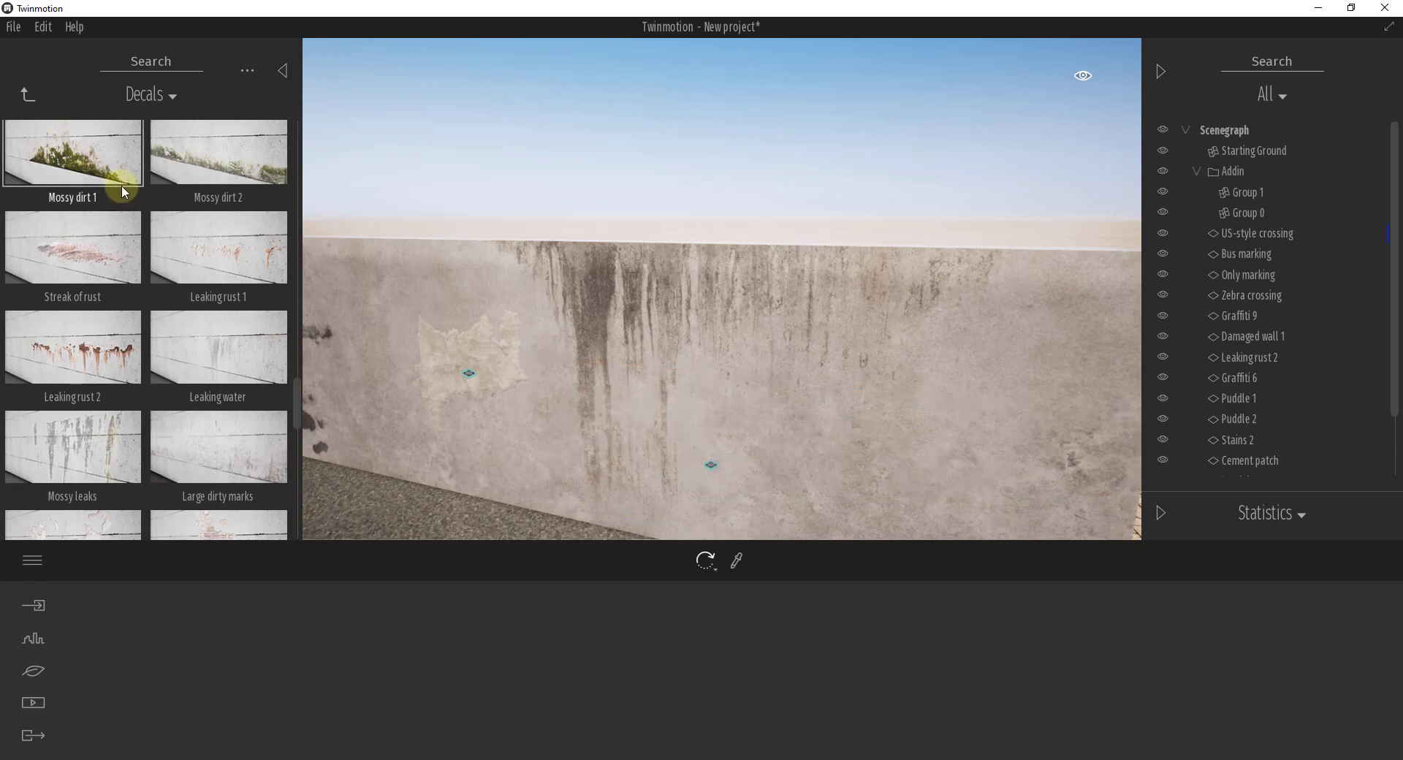
scroll(141, 288, down, 10)
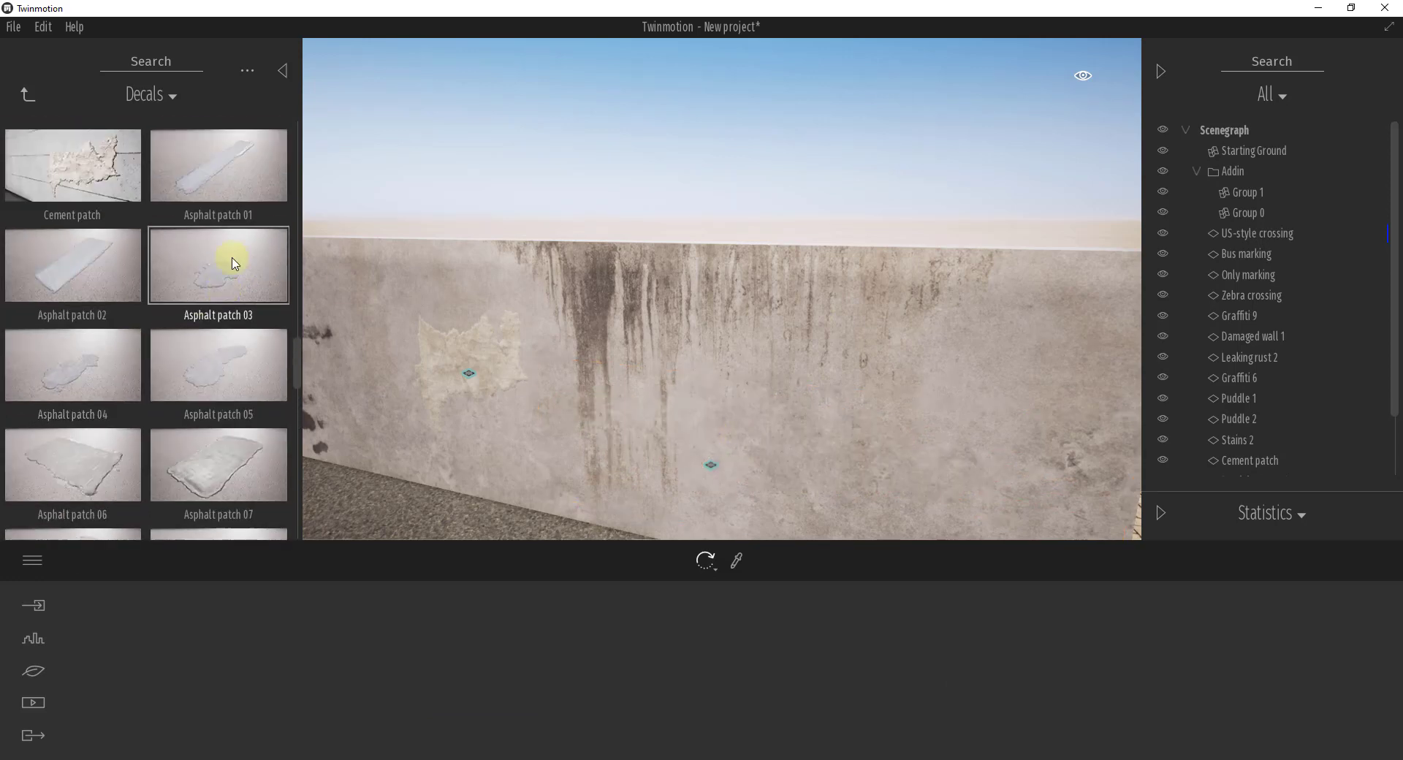
scroll(254, 326, up, 10)
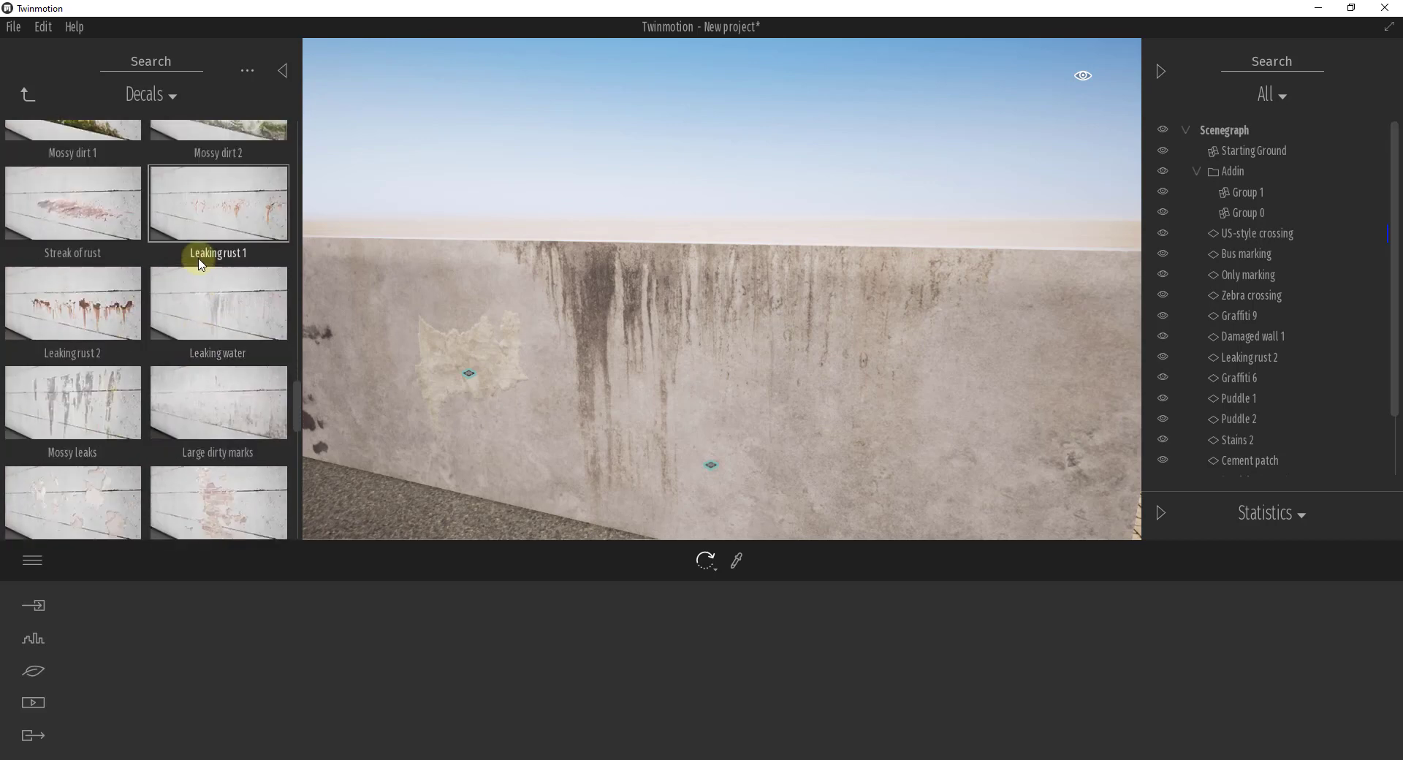
Place the Damaged wall 1 decal on the low wall below the Leaking water stains and set its size to 0.4.
scroll(209, 322, down, 1)
drag(69, 358, 786, 458)
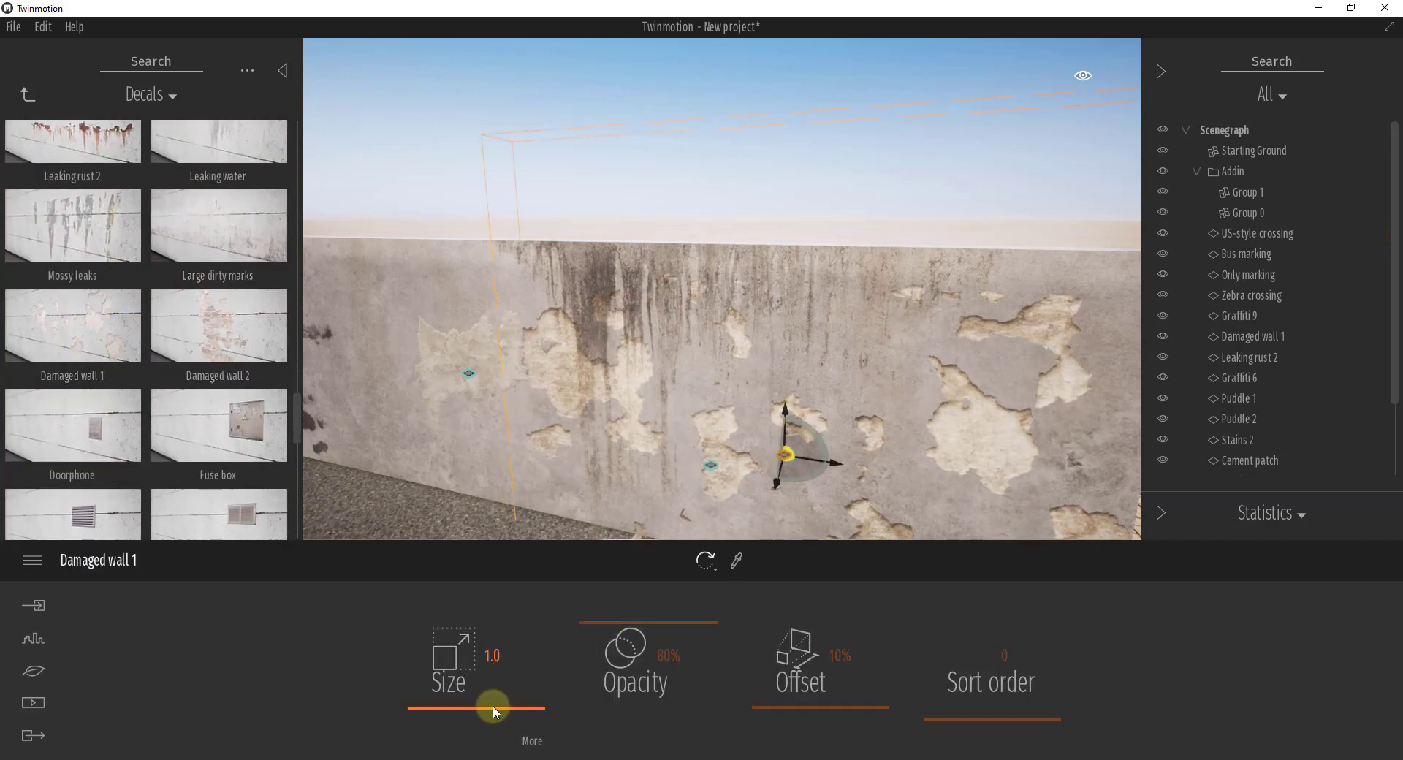
drag(492, 704, 486, 708)
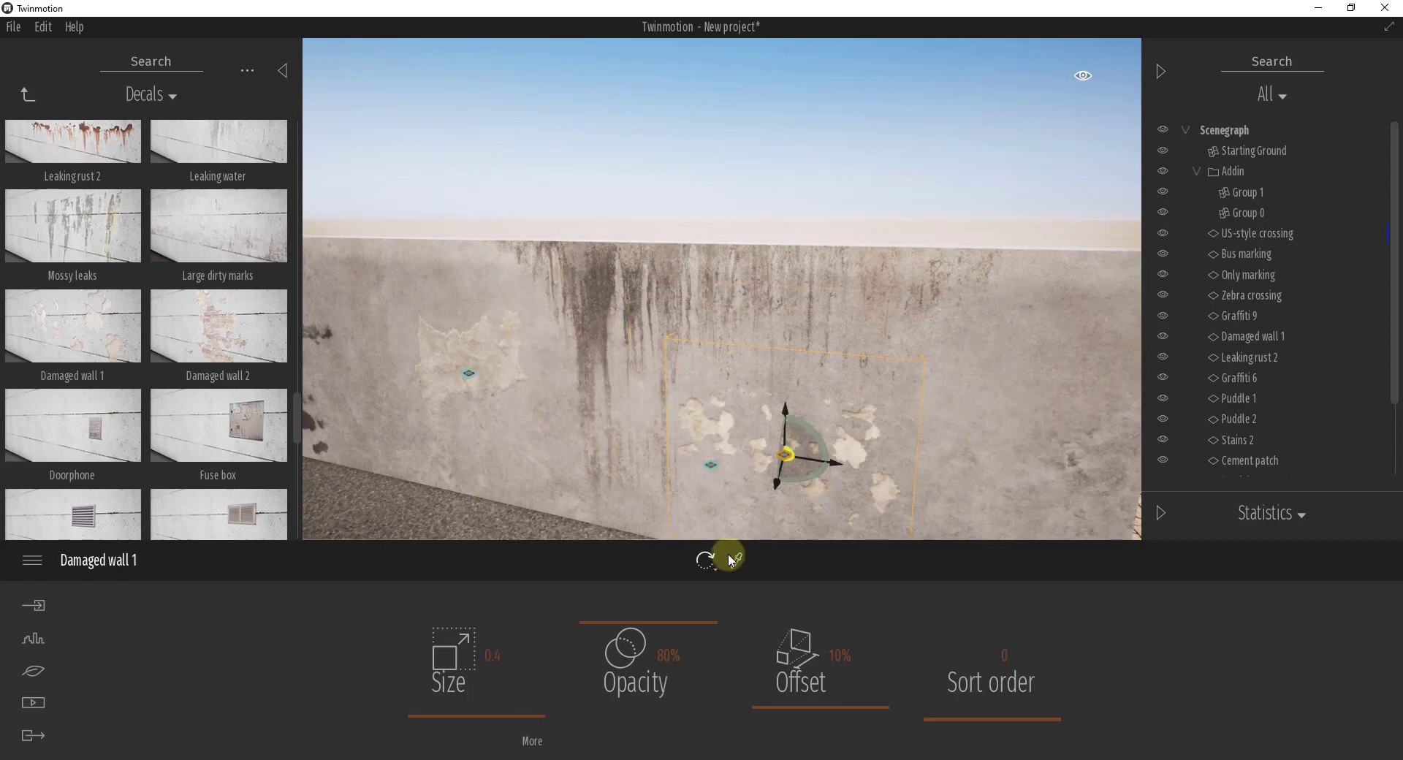
Rotate the small Damaged wall 1 decal diagonally and move it along the wall toward the Cement patch decal.
drag(820, 445, 651, 428)
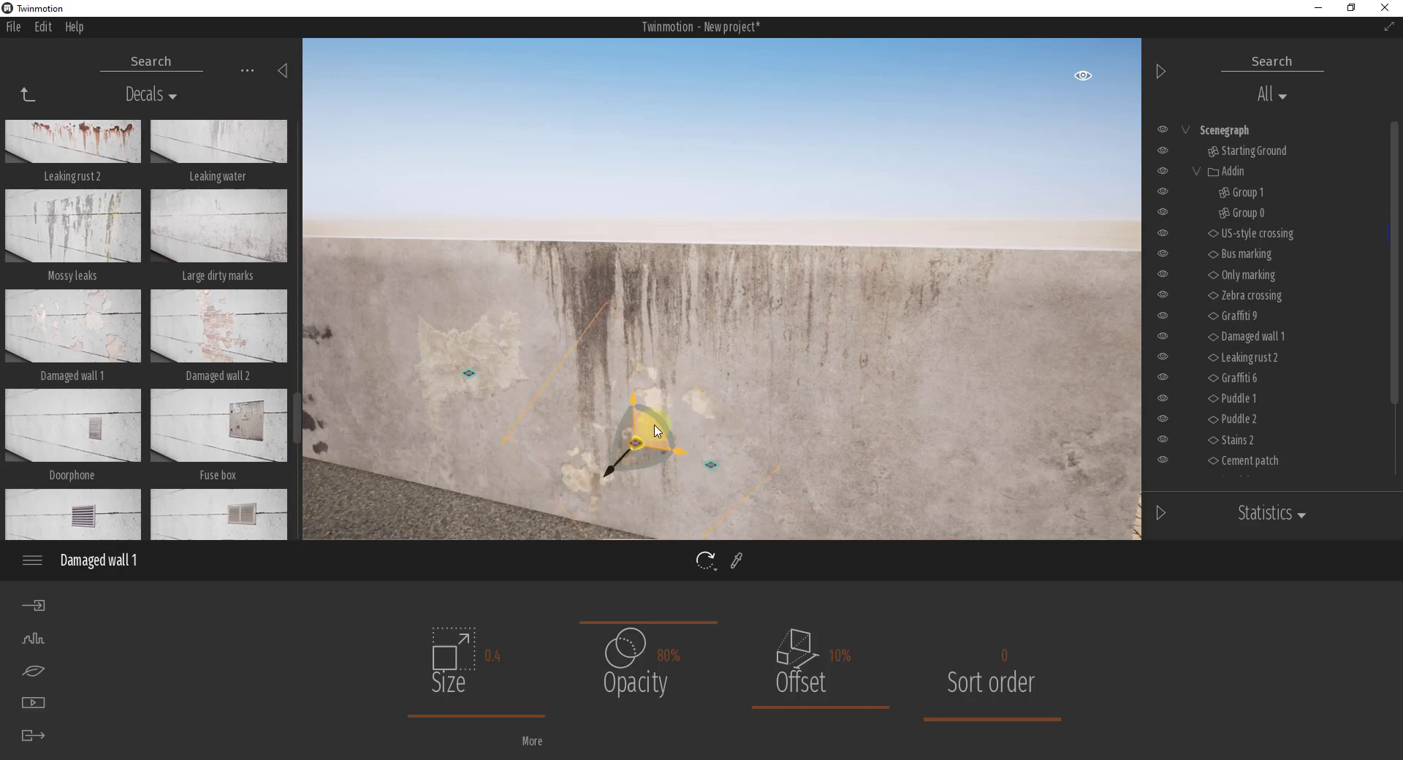
mouse_move(751, 429)
right_down()
mouse_move(778, 428)
mouse_move(752, 427)
right_up()
scroll(752, 428, up, 5)
scroll(754, 428, down, 5)
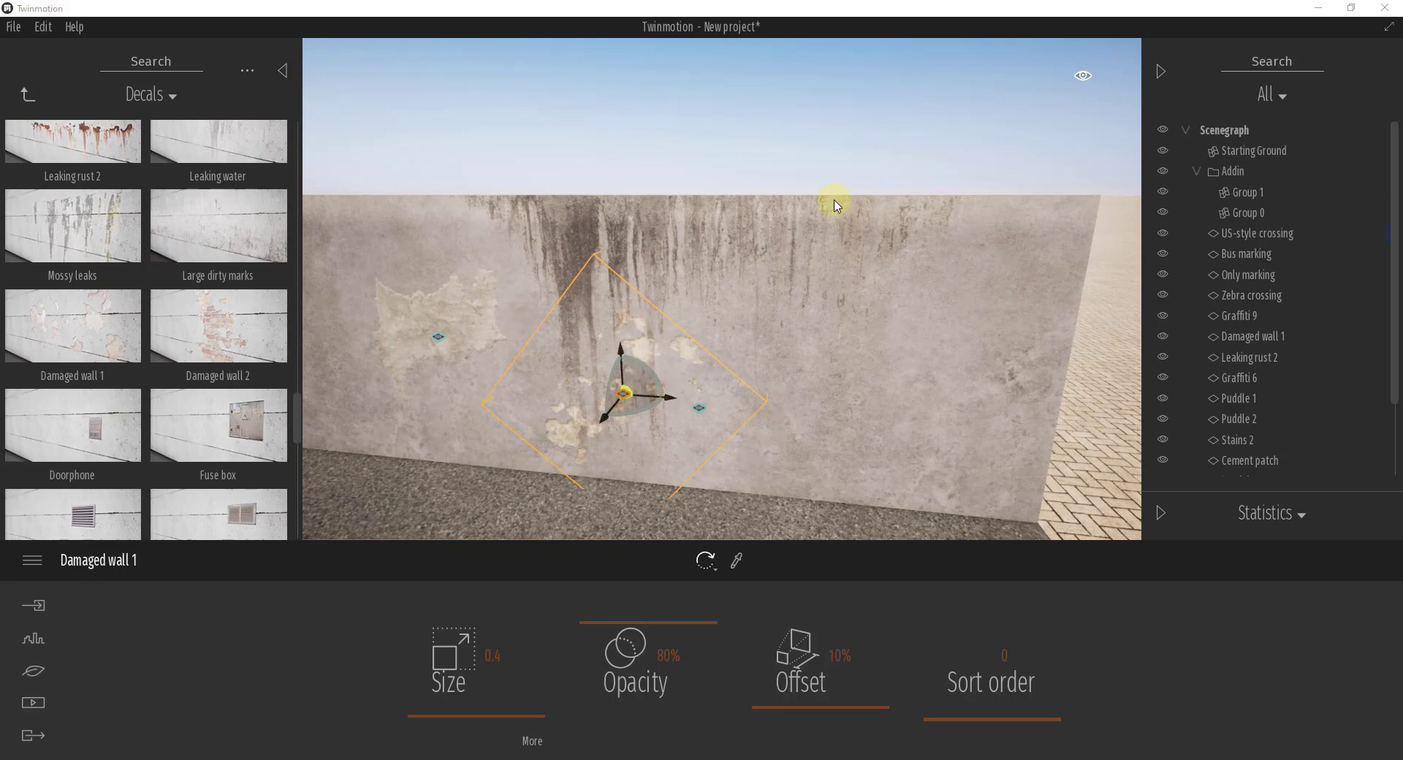
Try the Damaged wall 2 decal near the low wall's free end with an offset of 2% and delete it.
drag(858, 336, 861, 329)
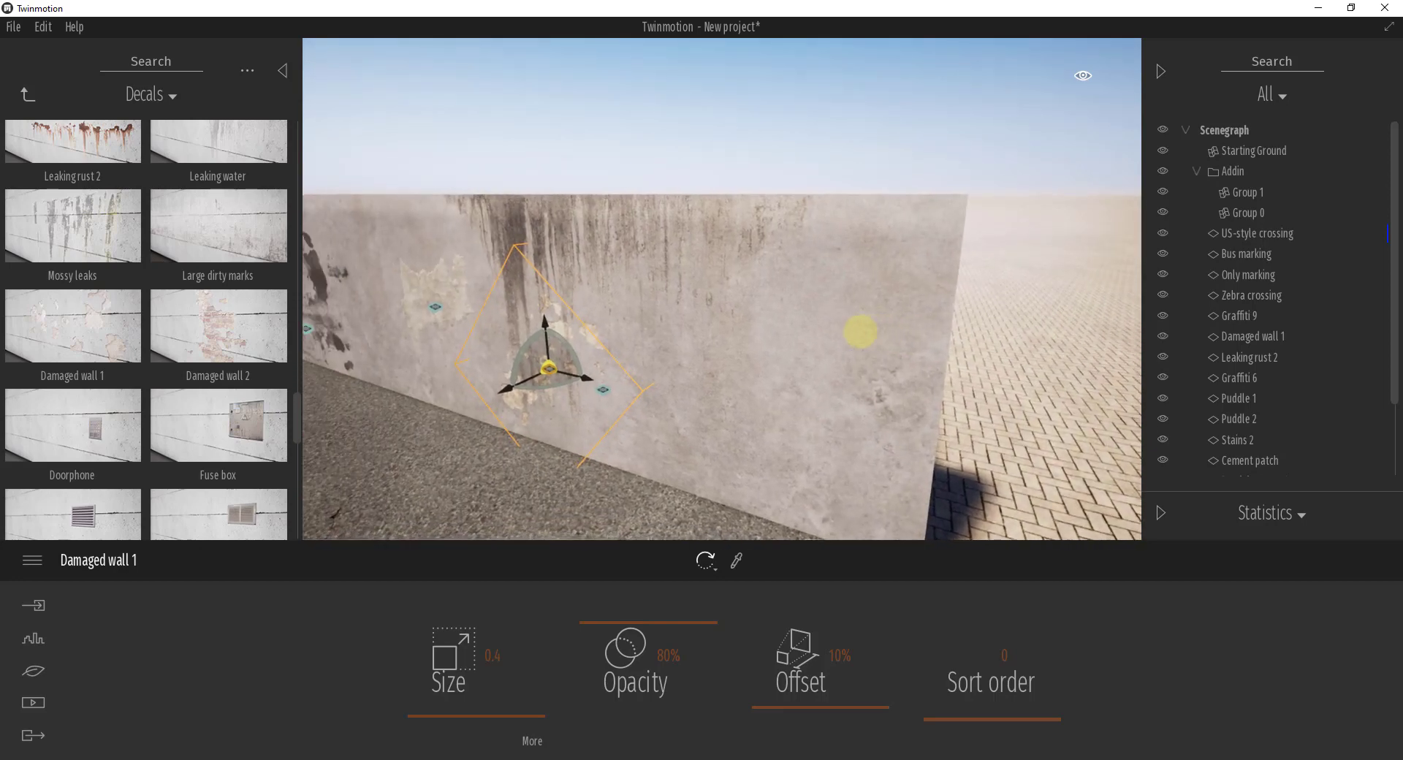
drag(220, 335, 730, 394)
right_drag(880, 419, 872, 420)
drag(872, 422, 866, 423)
click(675, 629)
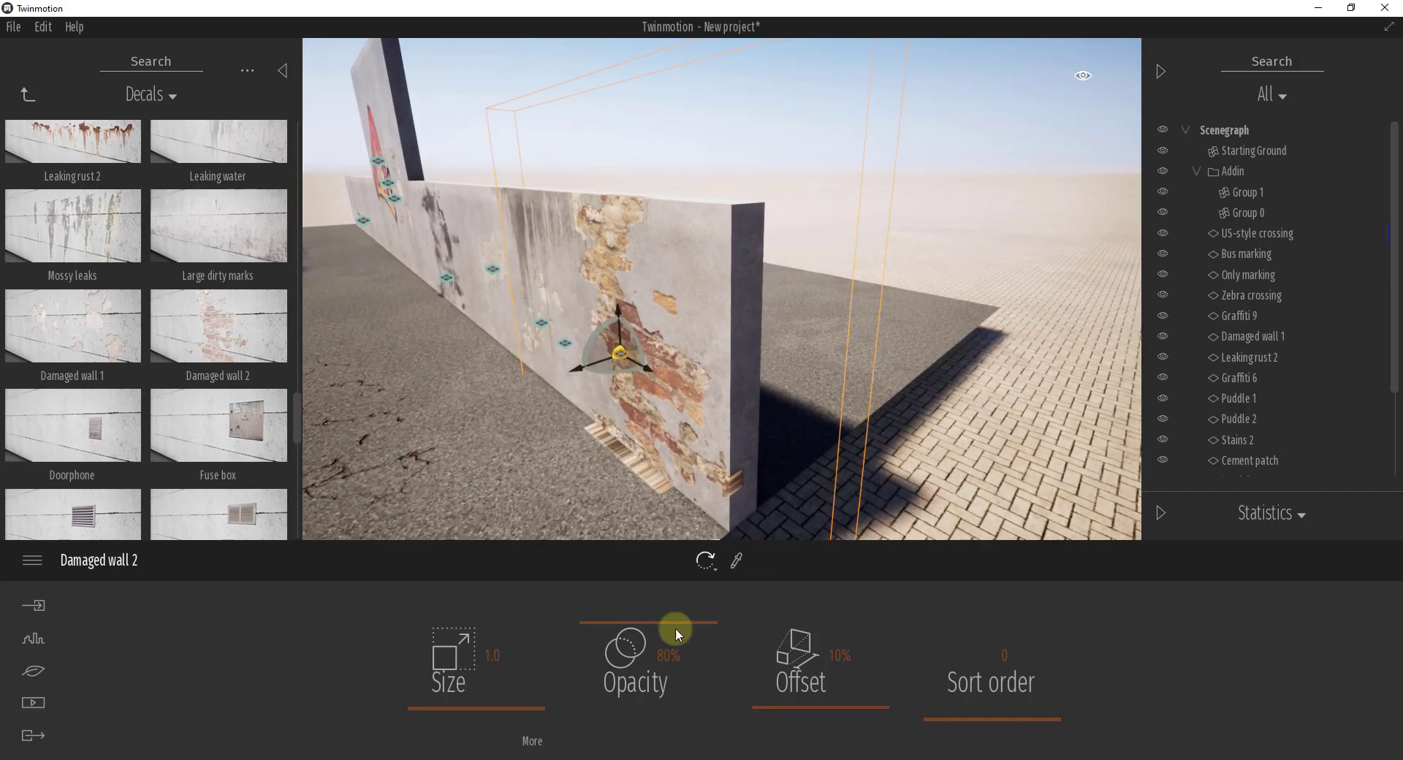
drag(786, 704, 787, 719)
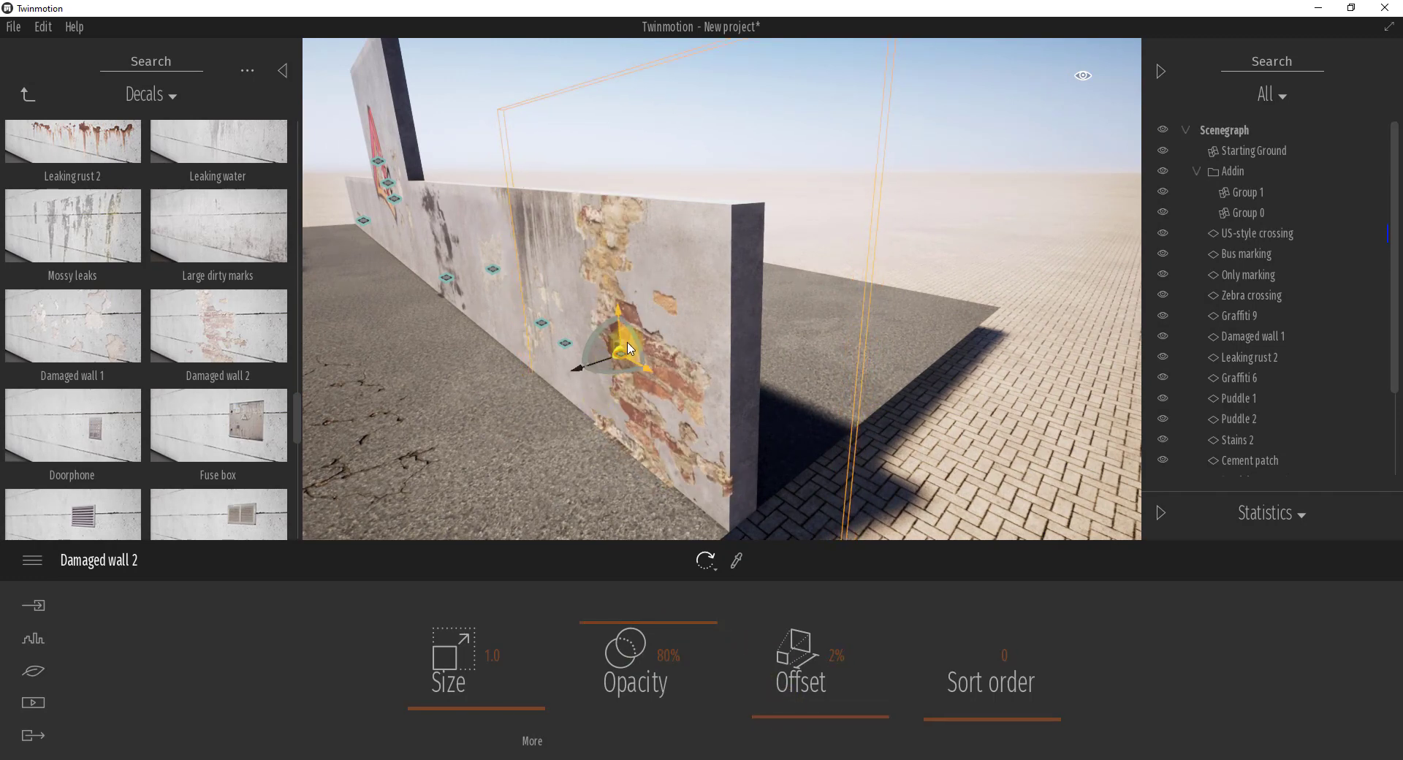
mouse_move(627, 349)
right_down()
mouse_move(651, 350)
mouse_move(627, 344)
mouse_move(640, 348)
right_up()
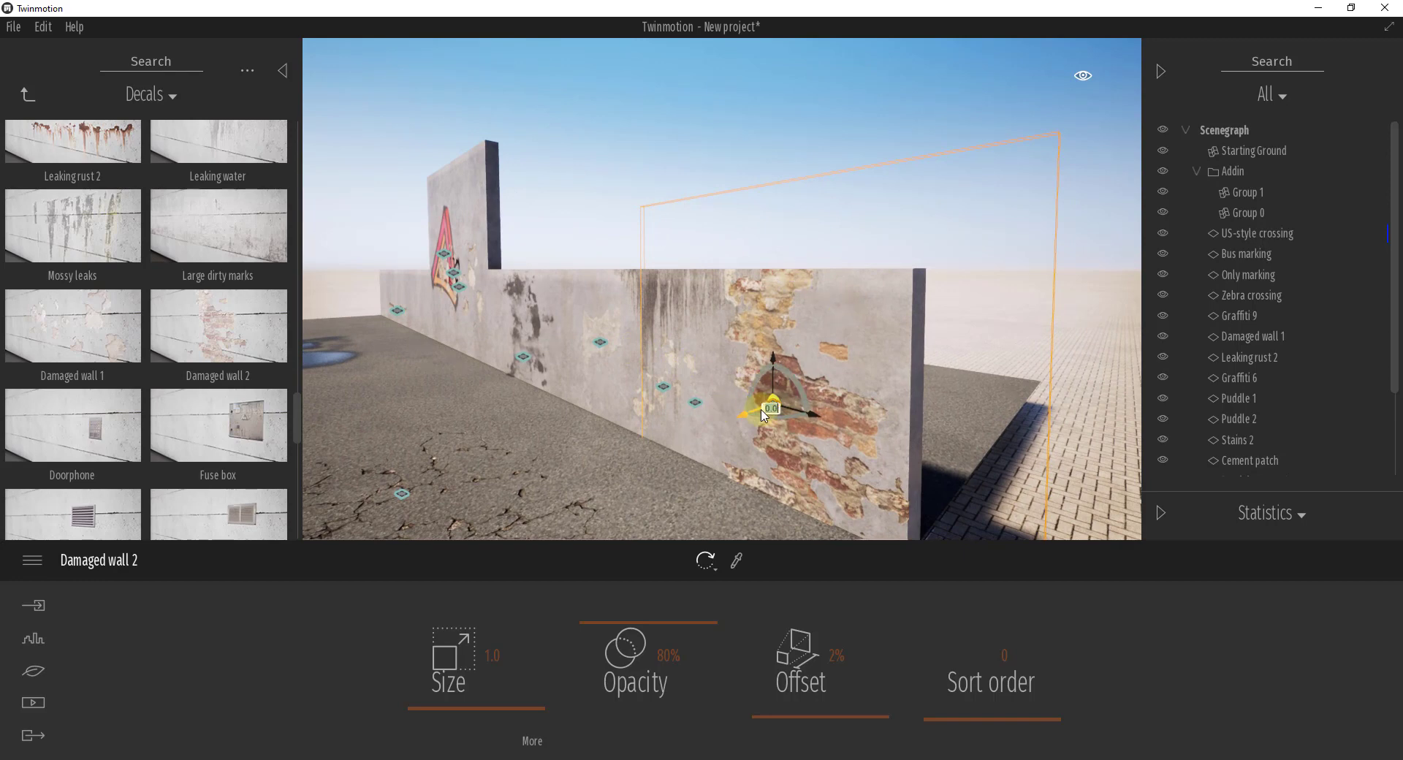
key(Delete)
click(860, 410)
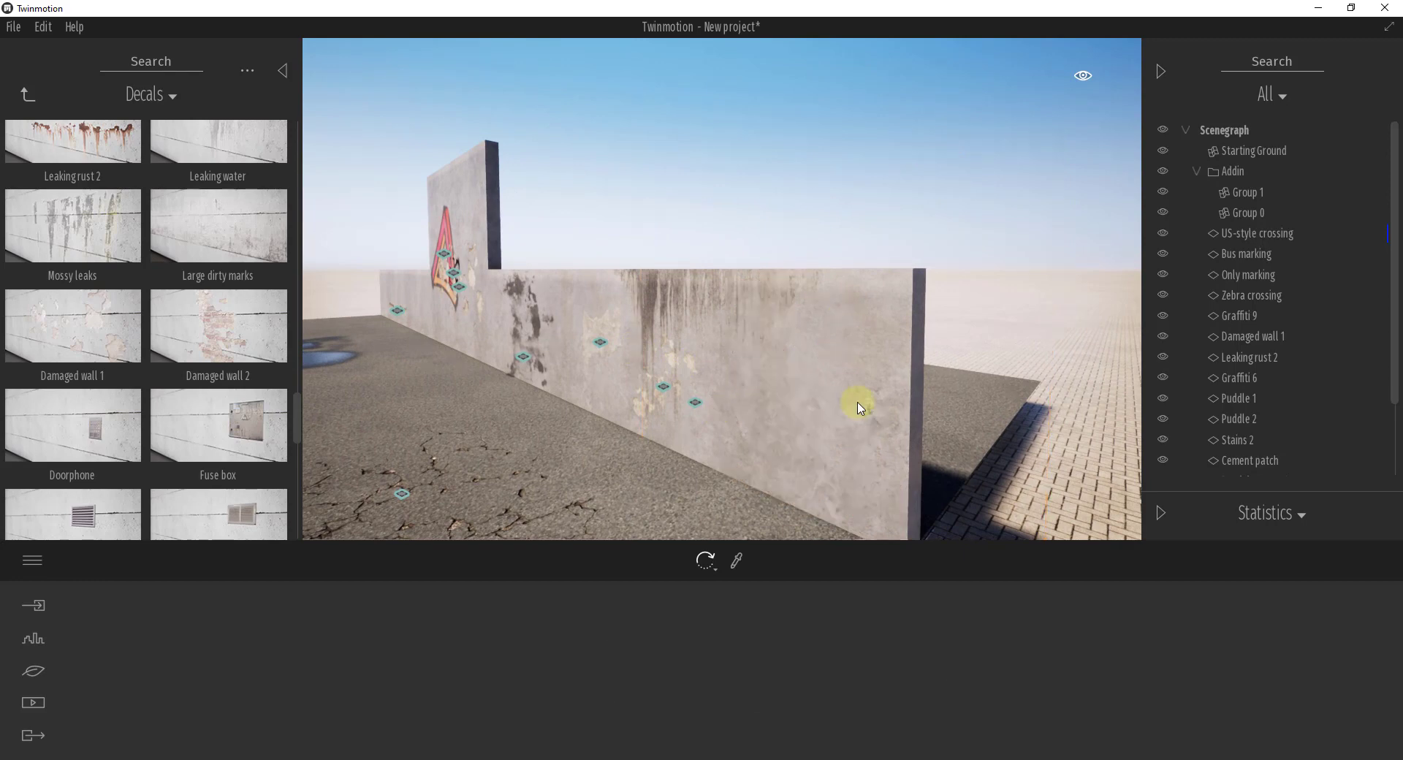
Place the High voltage/keep out sign decal on the low wall's upper edge, directly beside the tall graffiti wall.
right_drag(826, 328, 840, 405)
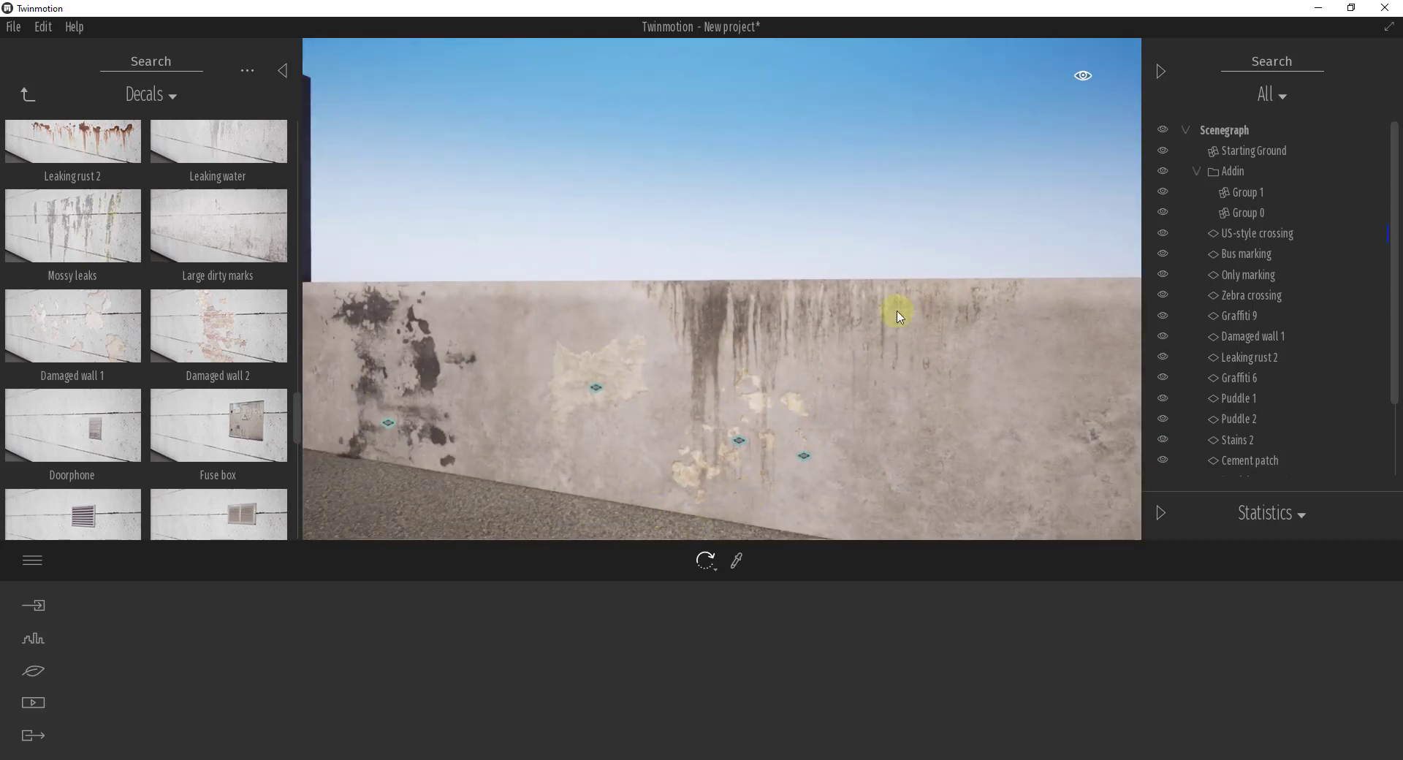
key(s)
right_drag(863, 381, 863, 382)
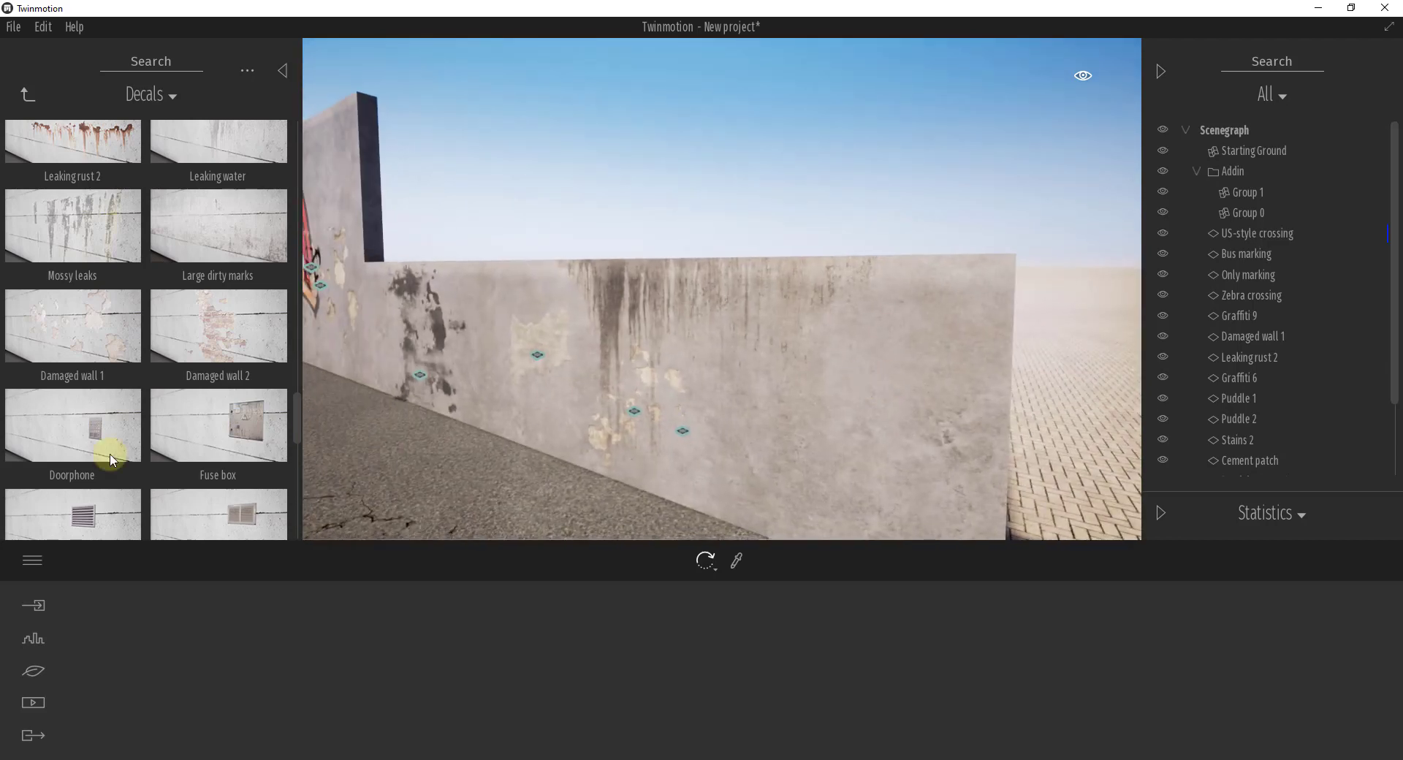
scroll(131, 424, down, 2)
scroll(155, 407, down, 10)
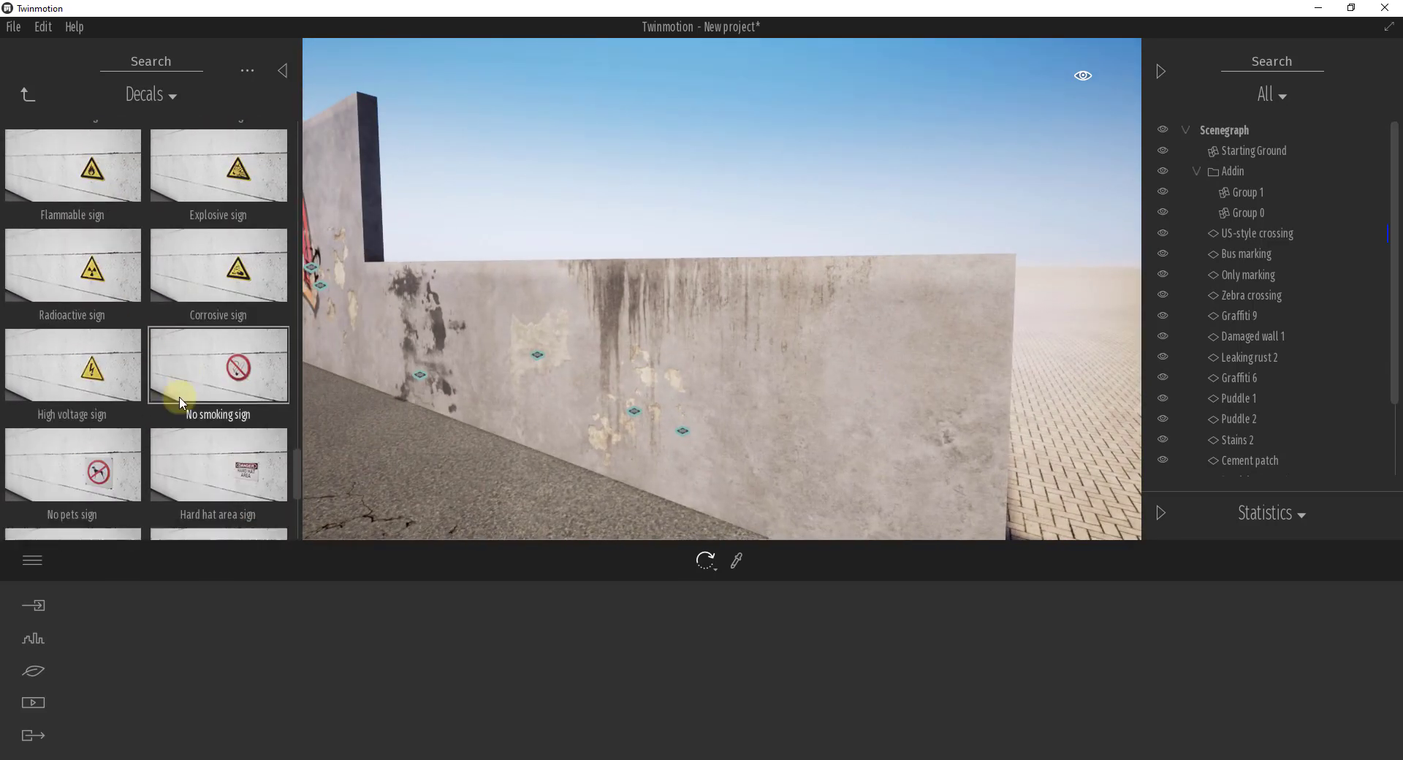
scroll(176, 385, down, 4)
scroll(169, 369, up, 3)
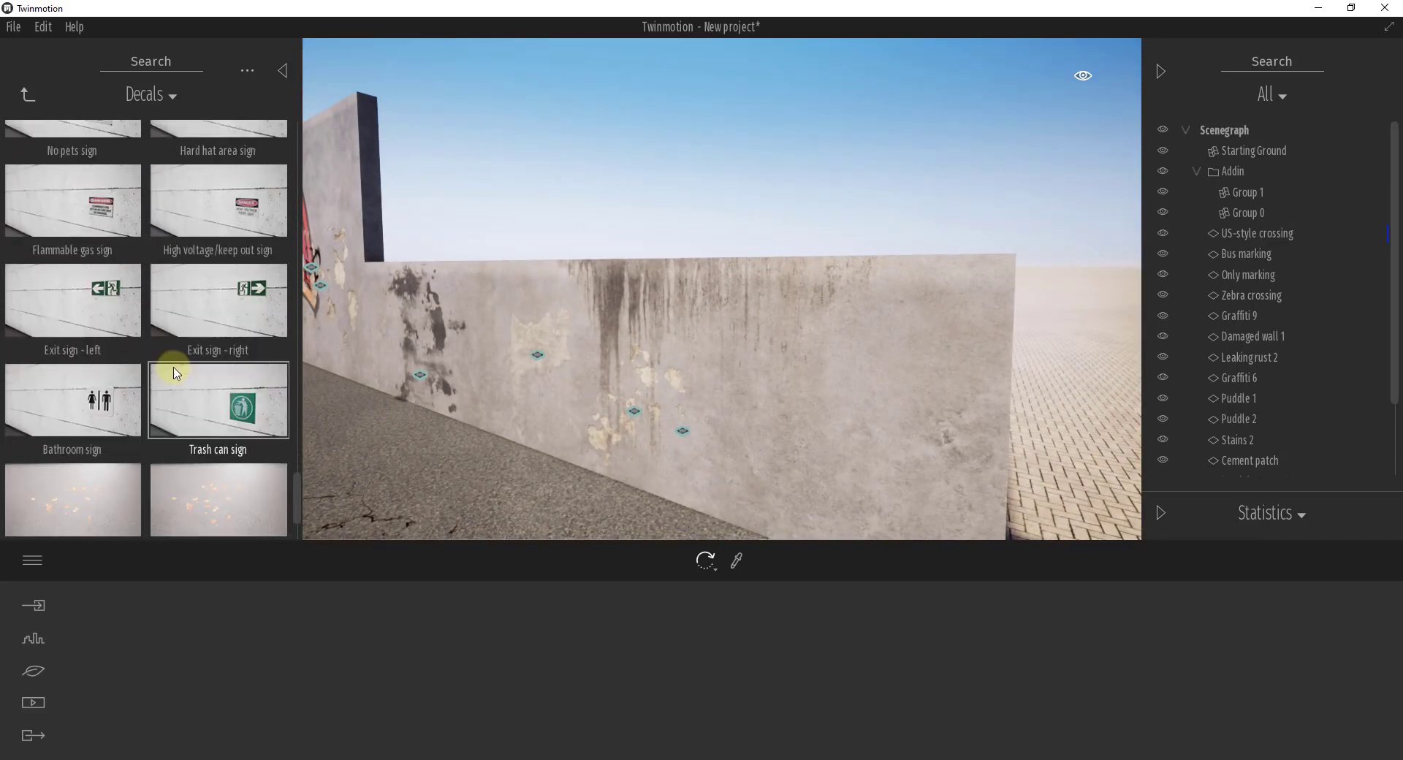
scroll(181, 351, up, 2)
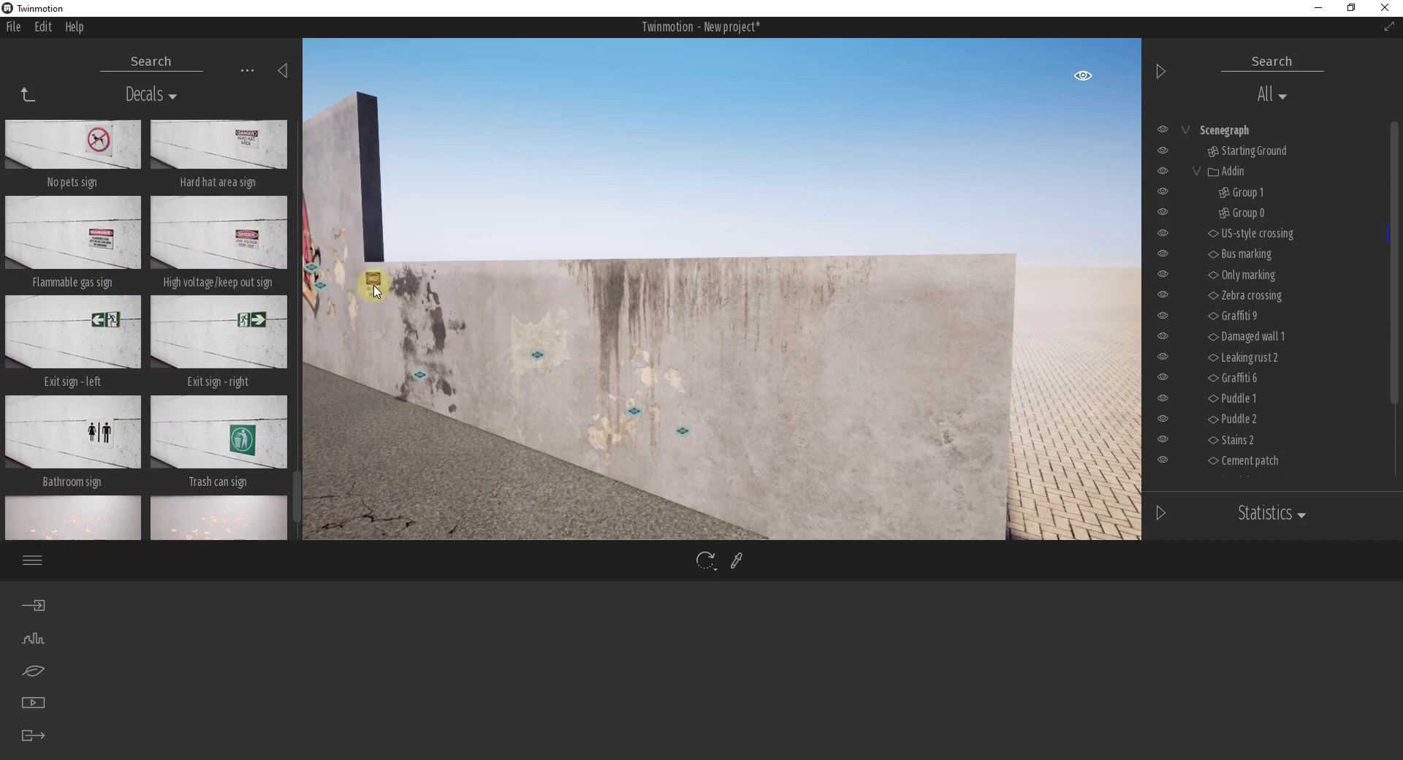
click(374, 286)
scroll(519, 380, down, 2)
middle_drag(516, 381, 519, 377)
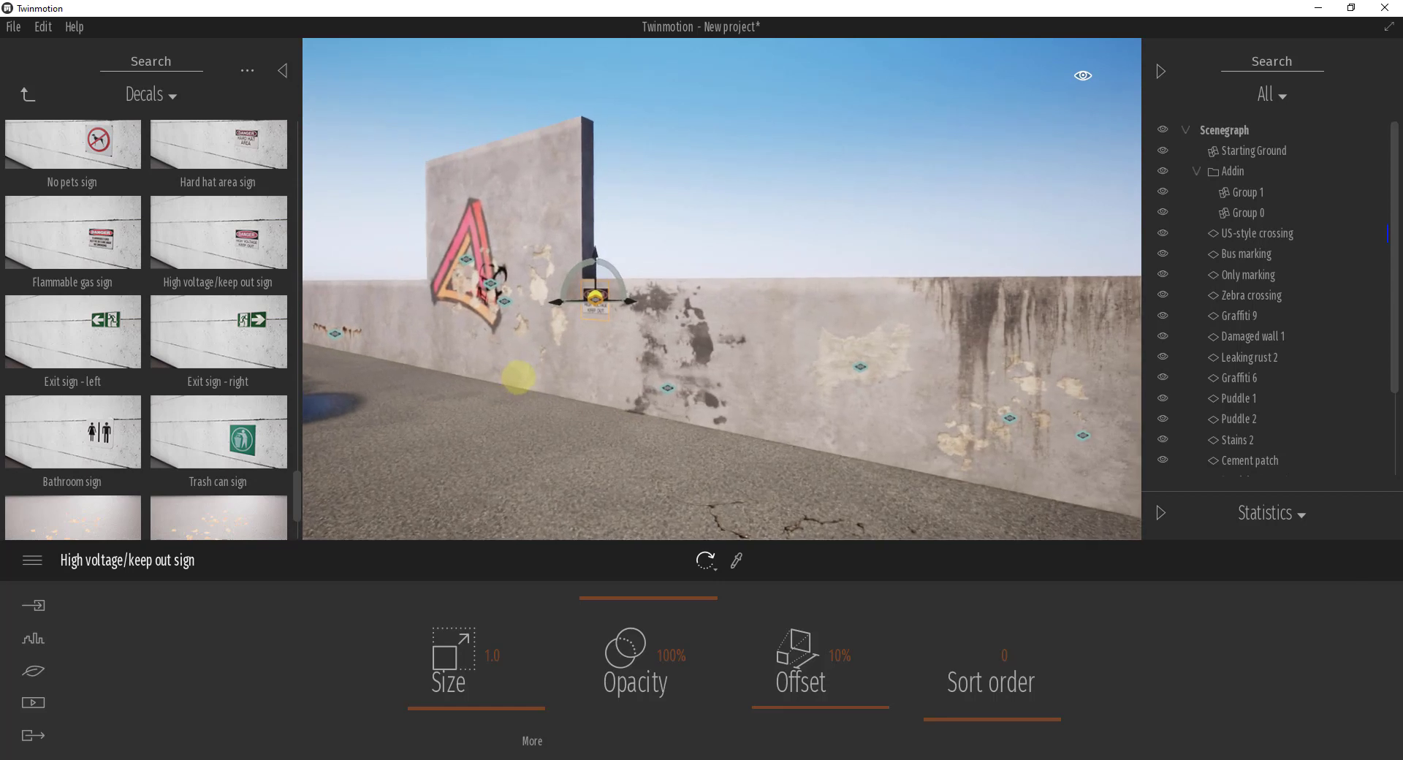
right_drag(518, 378, 518, 378)
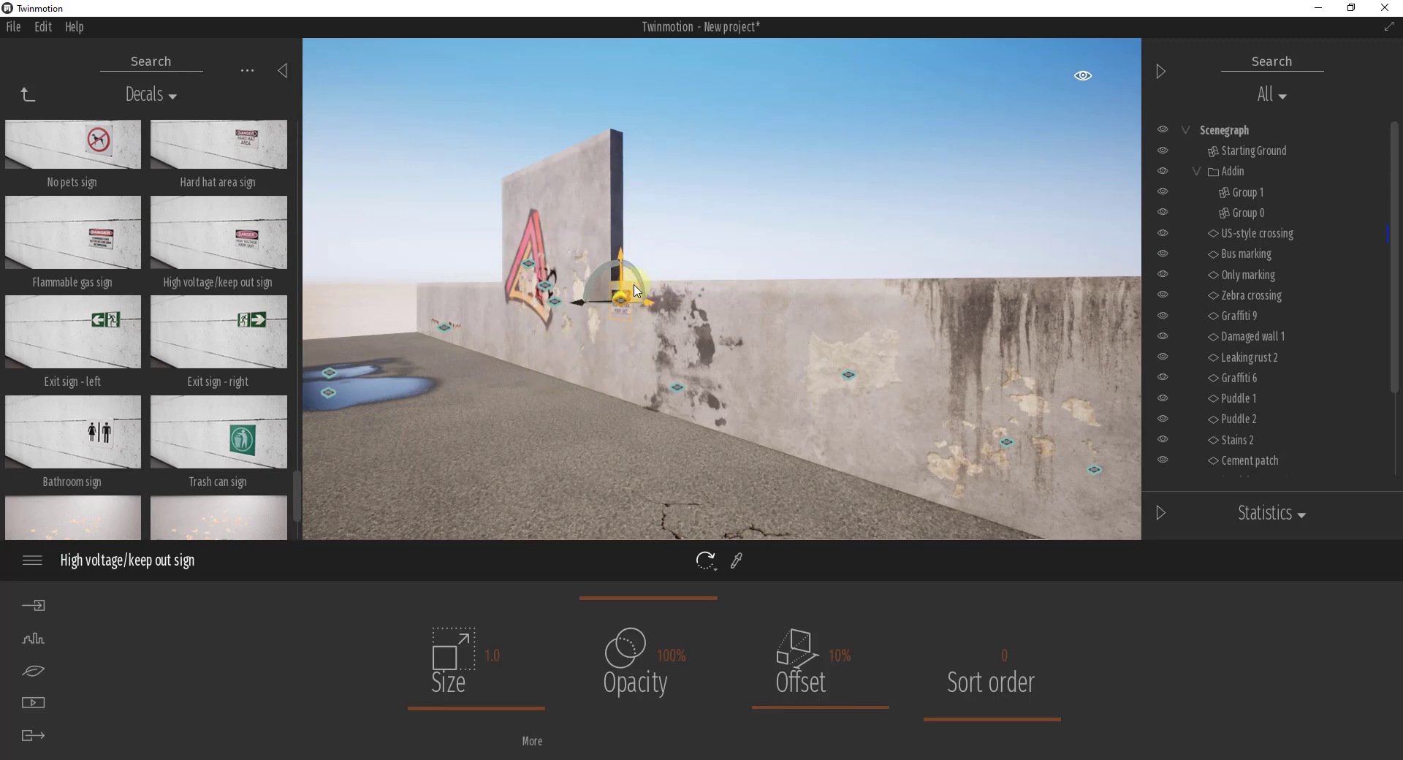
Scatter the Dead leaves 01 and Dead leaves 04 decals on the asphalt by the low wall, rotating Dead leaves 04 and giving it a 1% offset.
scroll(169, 301, down, 3)
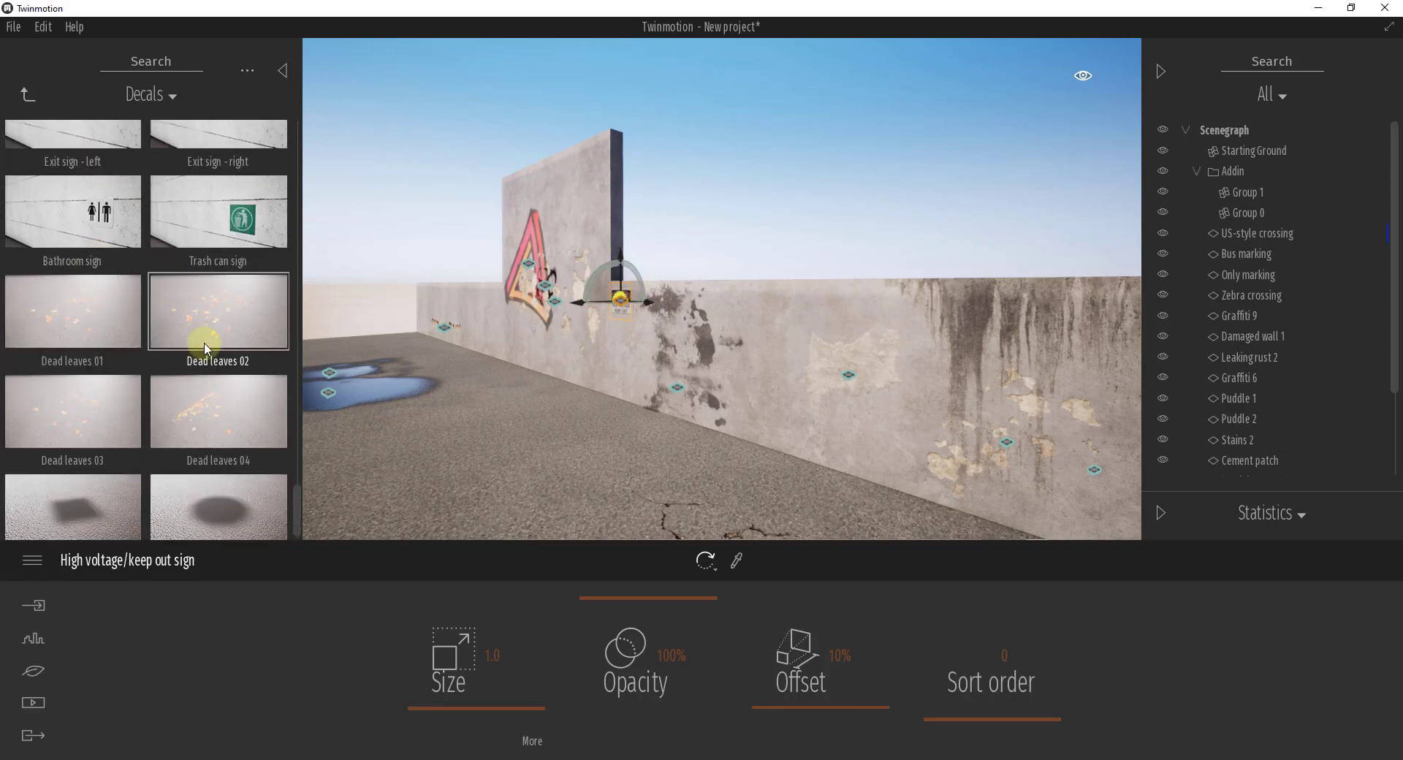
mouse_move(532, 435)
mouse_down()
mouse_move(545, 453)
mouse_move(538, 437)
mouse_up()
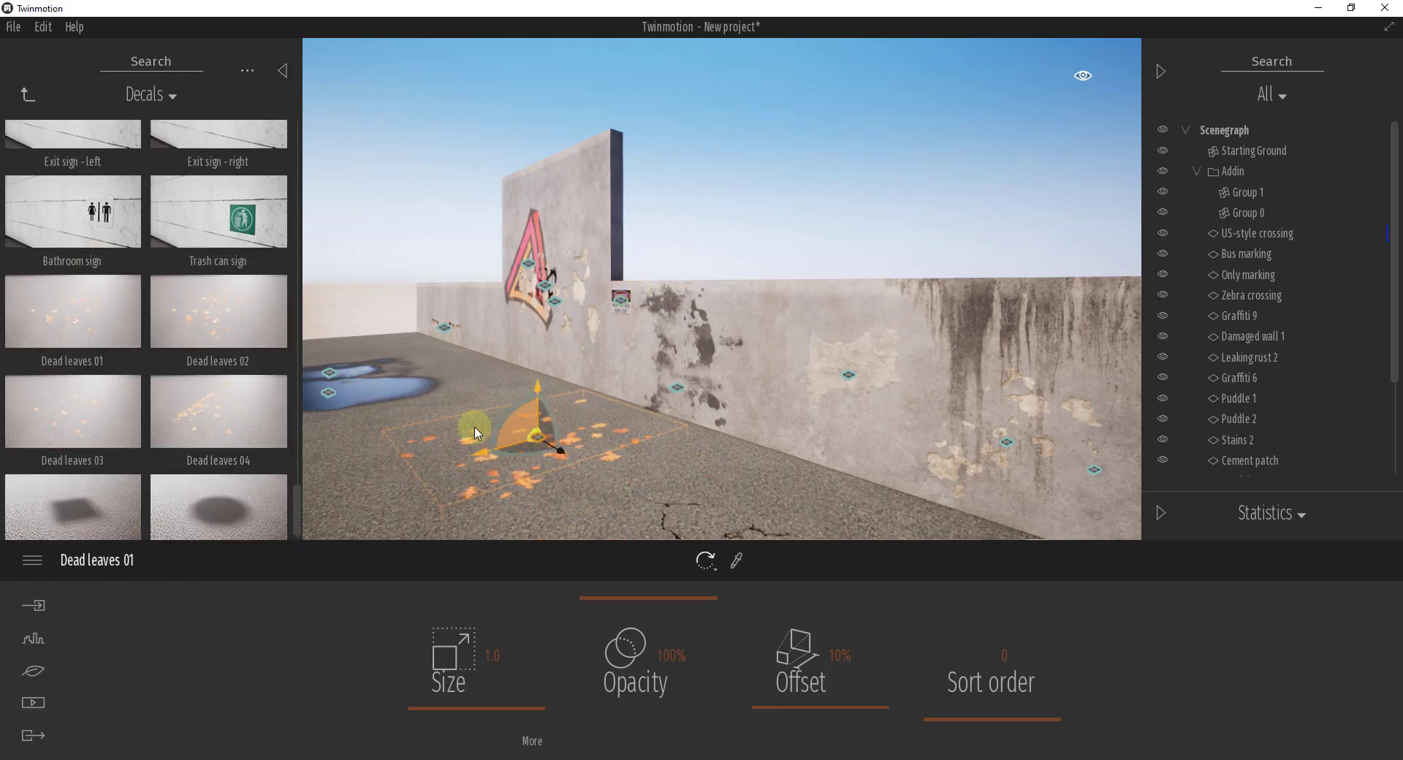
drag(248, 406, 322, 420)
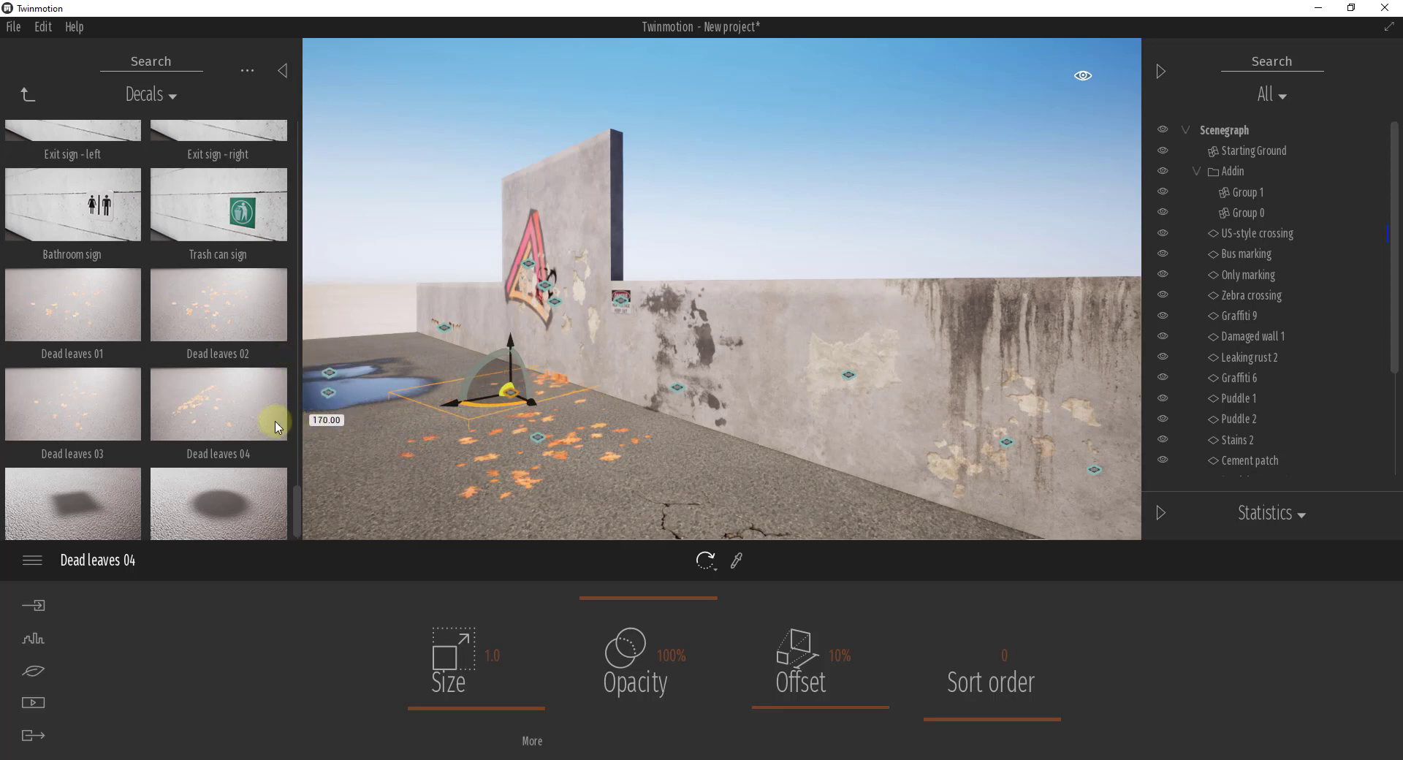
click(491, 411)
mouse_move(799, 703)
mouse_down()
mouse_move(807, 723)
mouse_move(820, 716)
mouse_up()
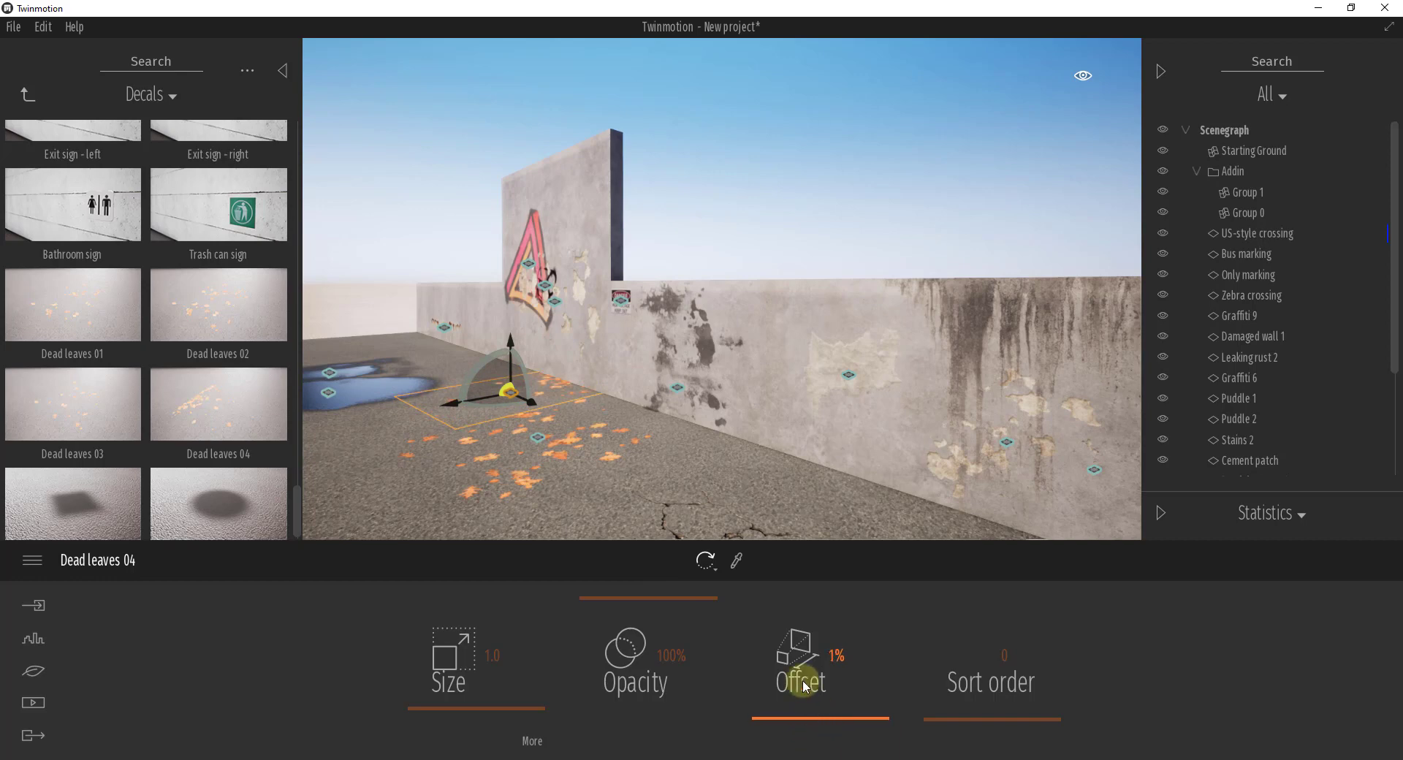
Try the Shadow square decal on the asphalt on both sides of the white line with size 2.3 and opacity 74%, and delete it.
right_drag(607, 438, 601, 388)
key(w)
key(s)
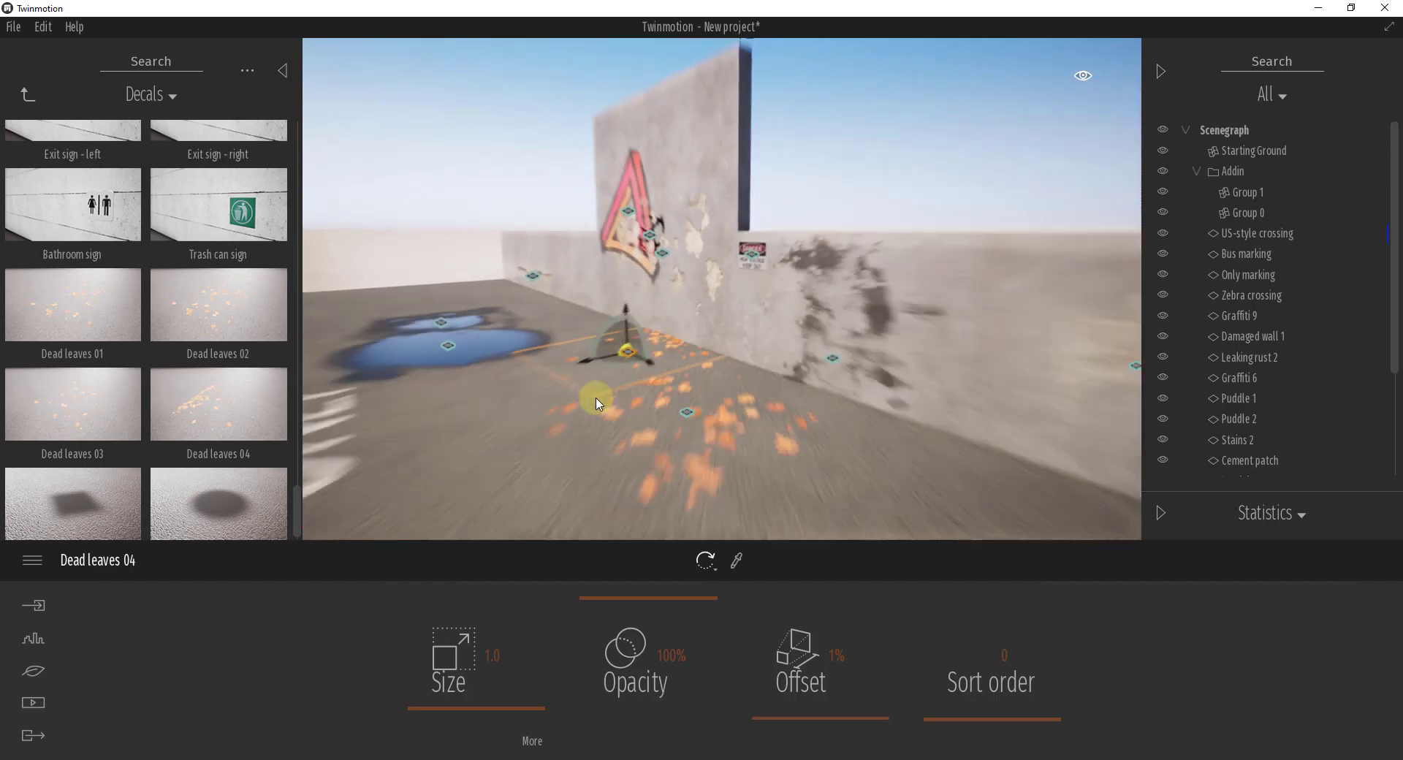
key(a)
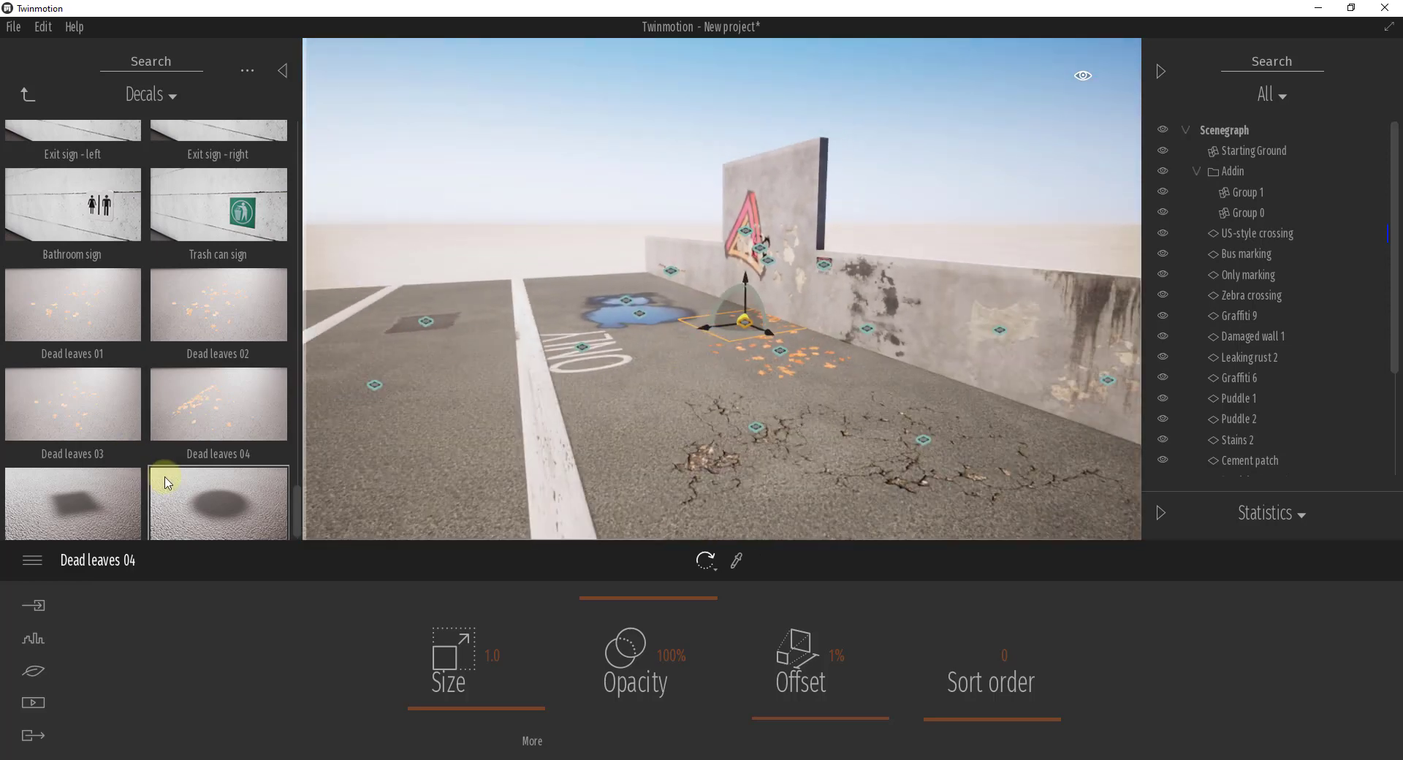
scroll(76, 504, down, 1)
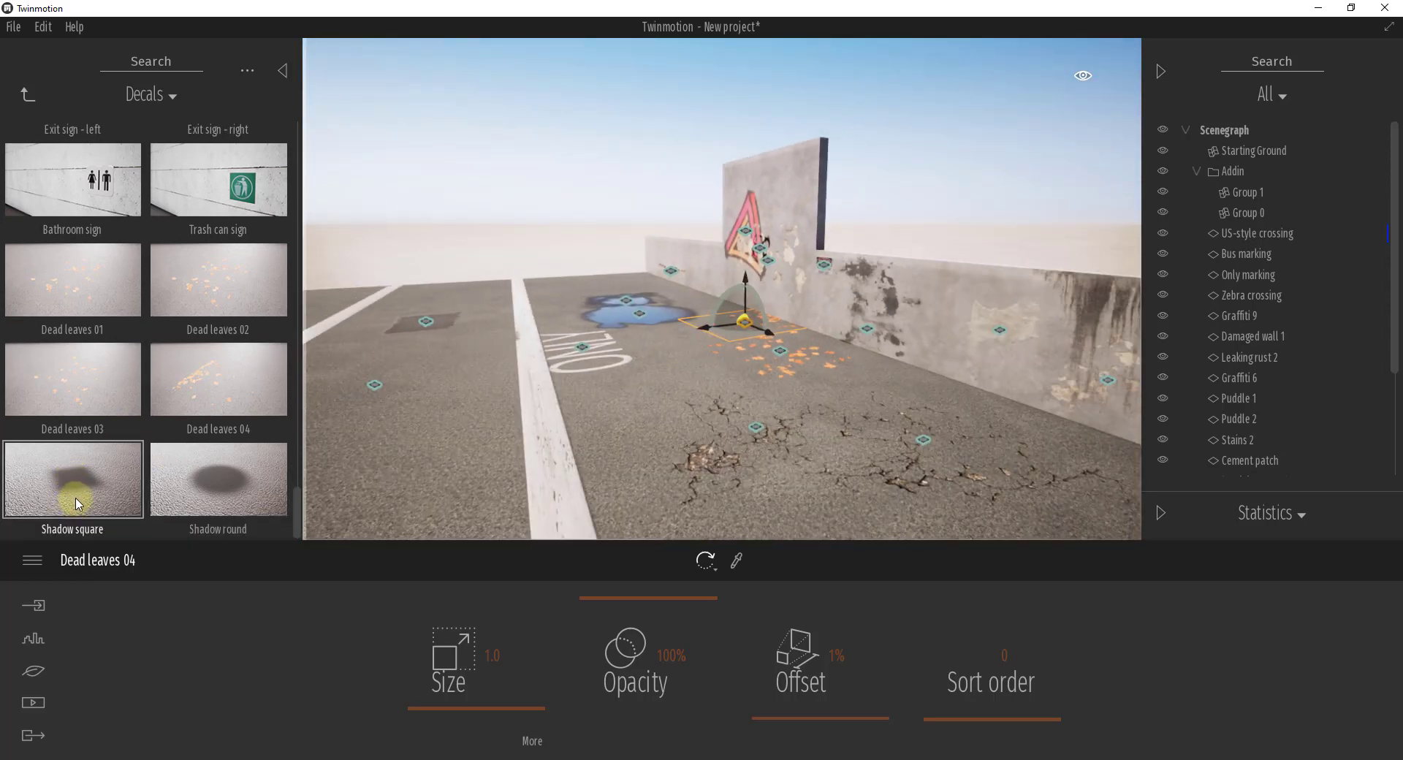
drag(79, 504, 631, 424)
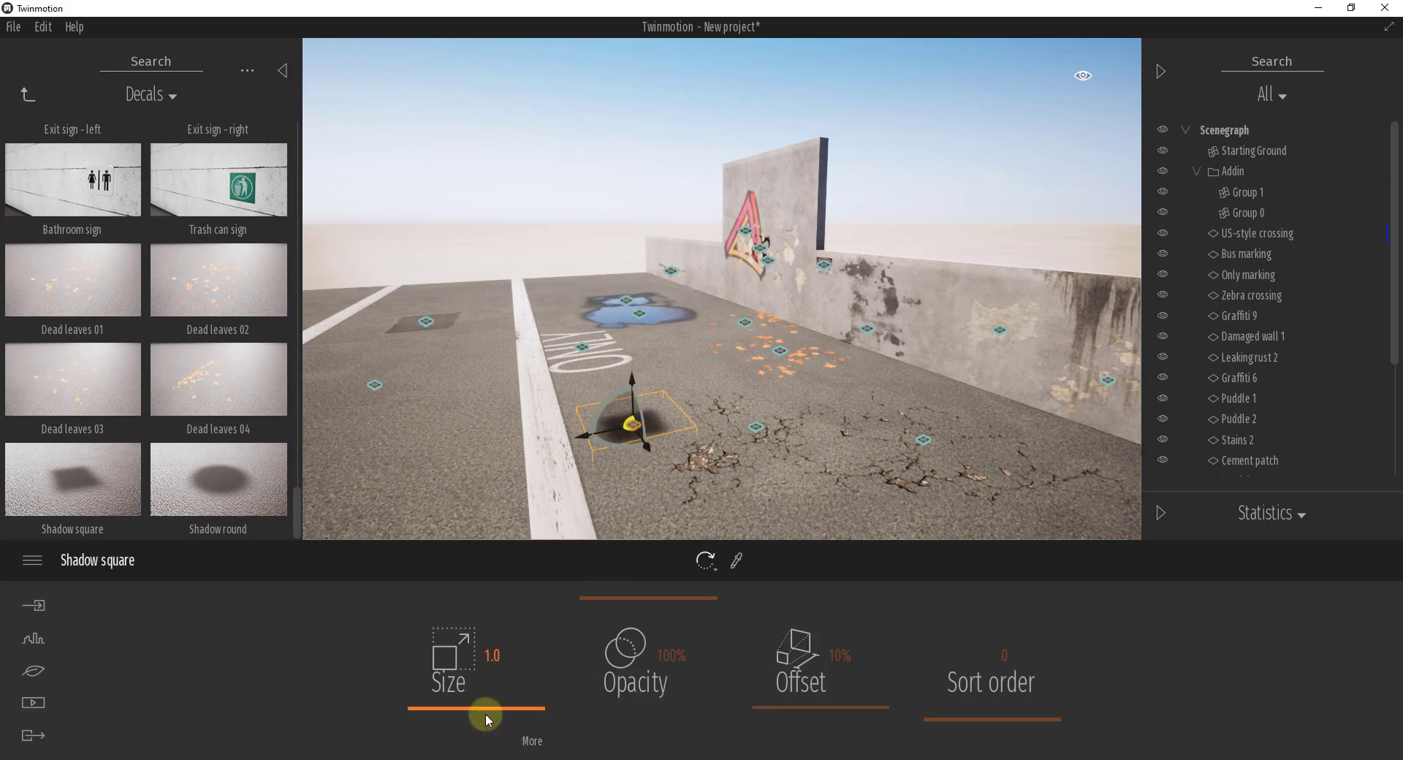
drag(486, 713, 492, 693)
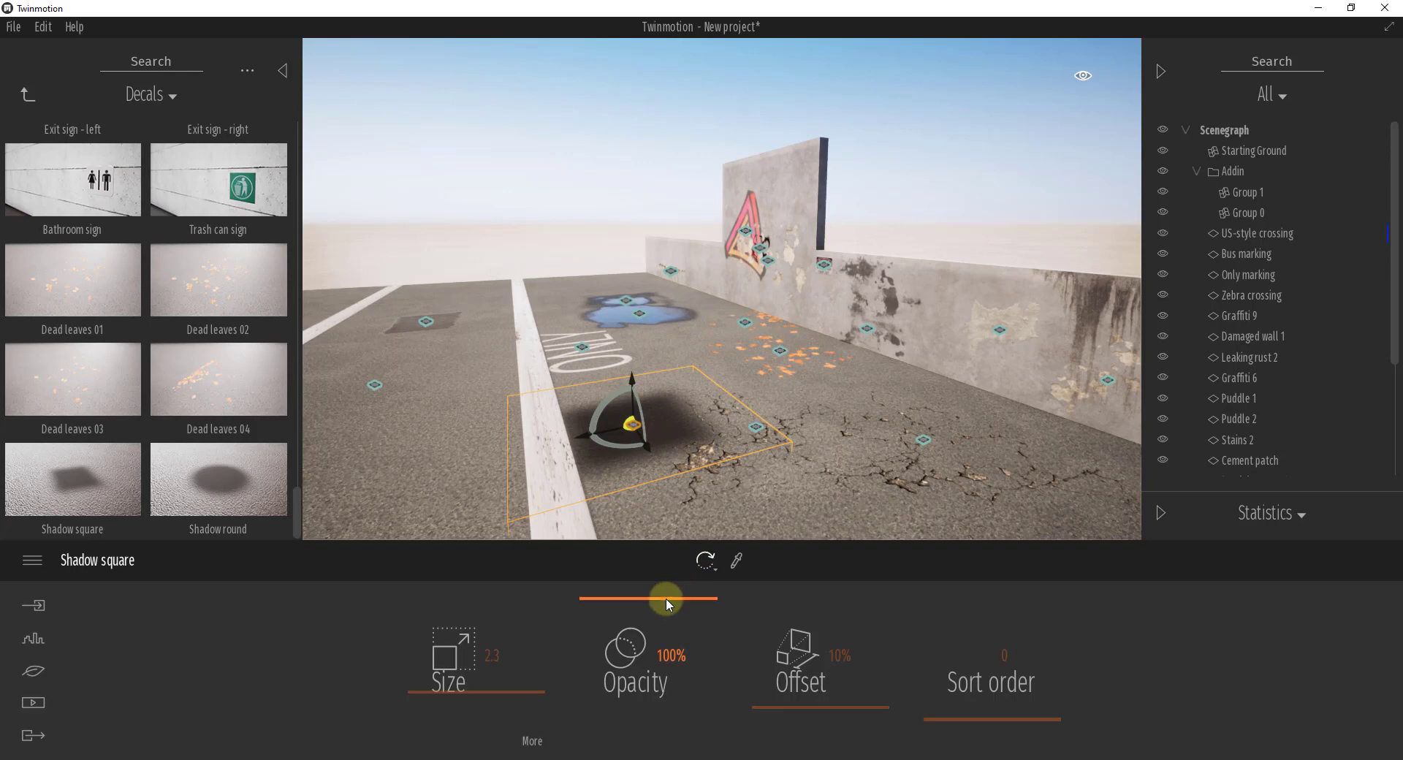
drag(665, 598, 677, 624)
drag(625, 442, 429, 457)
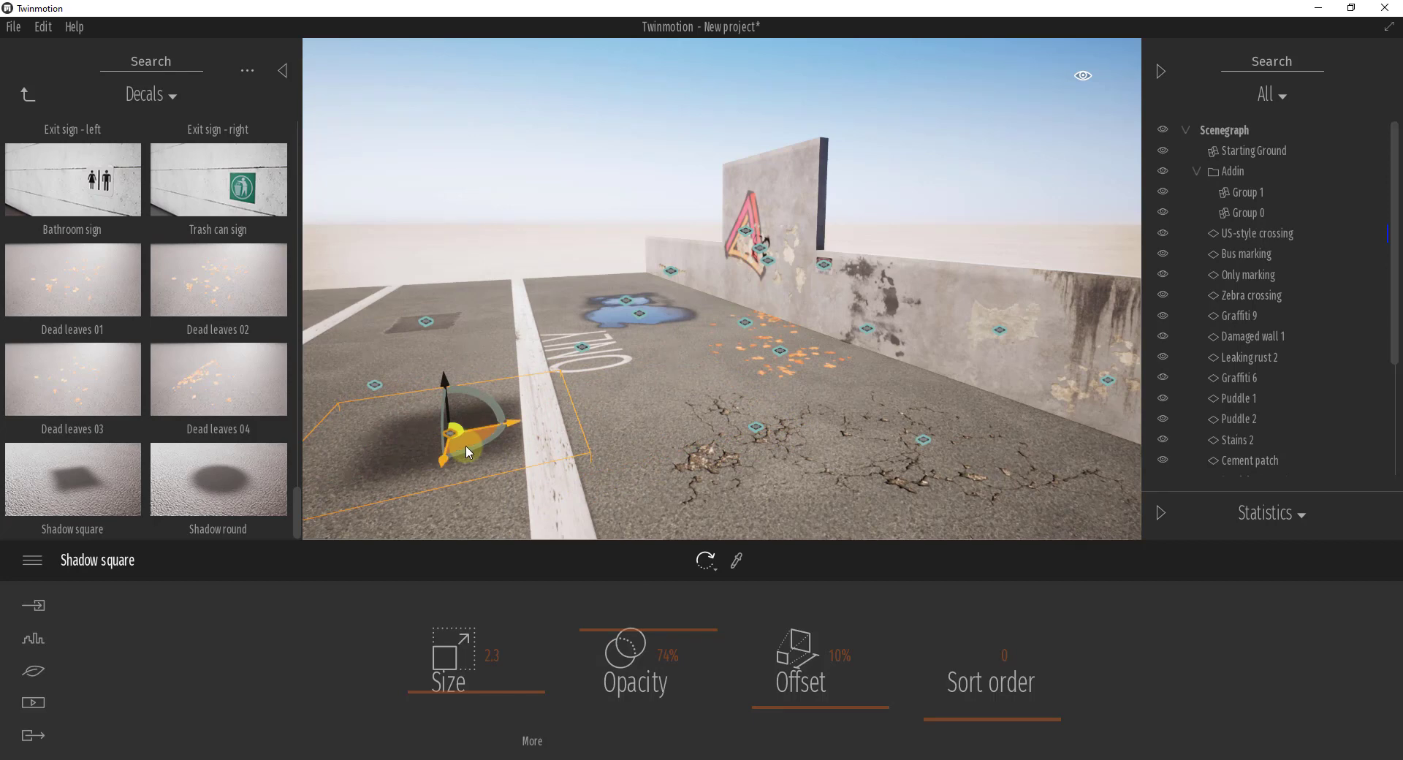
key(Delete)
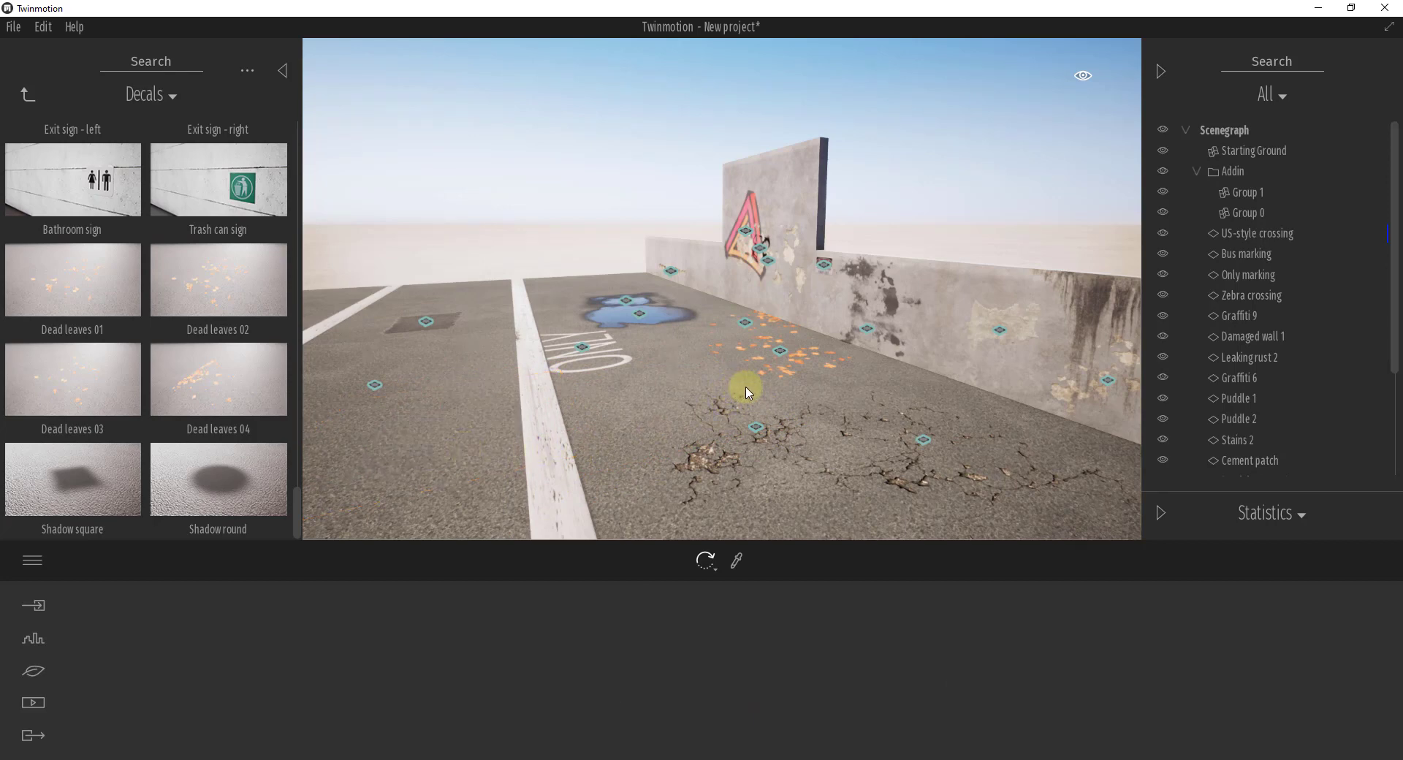